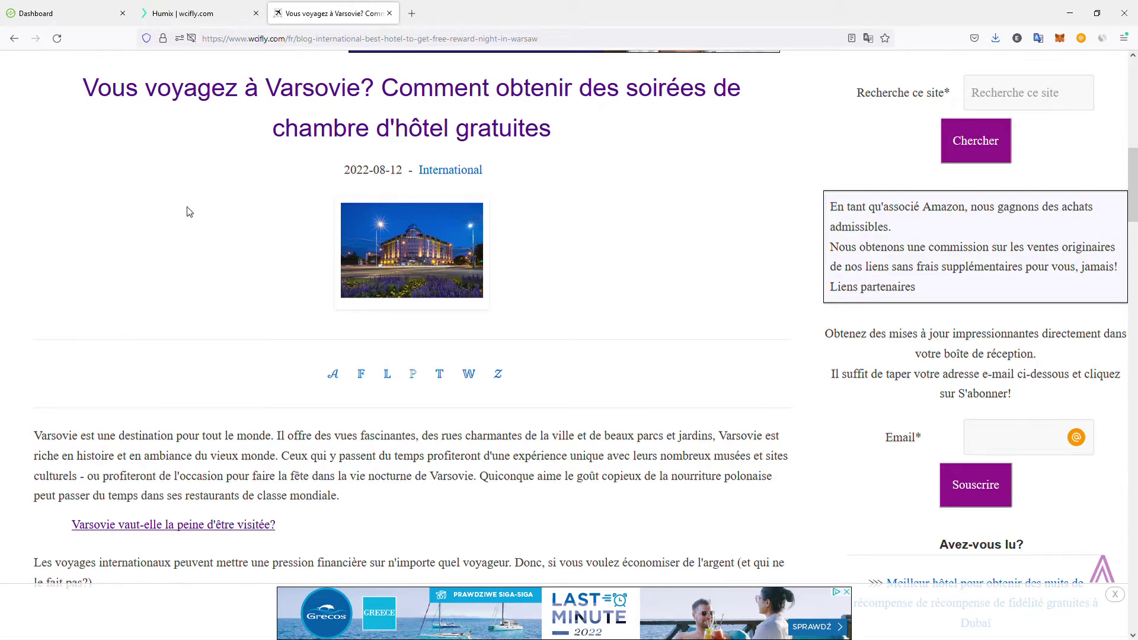
Step: Copy the web address of the French Warsaw hotel article and open the video section of the Ezoic dashboard
left_click(263, 43)
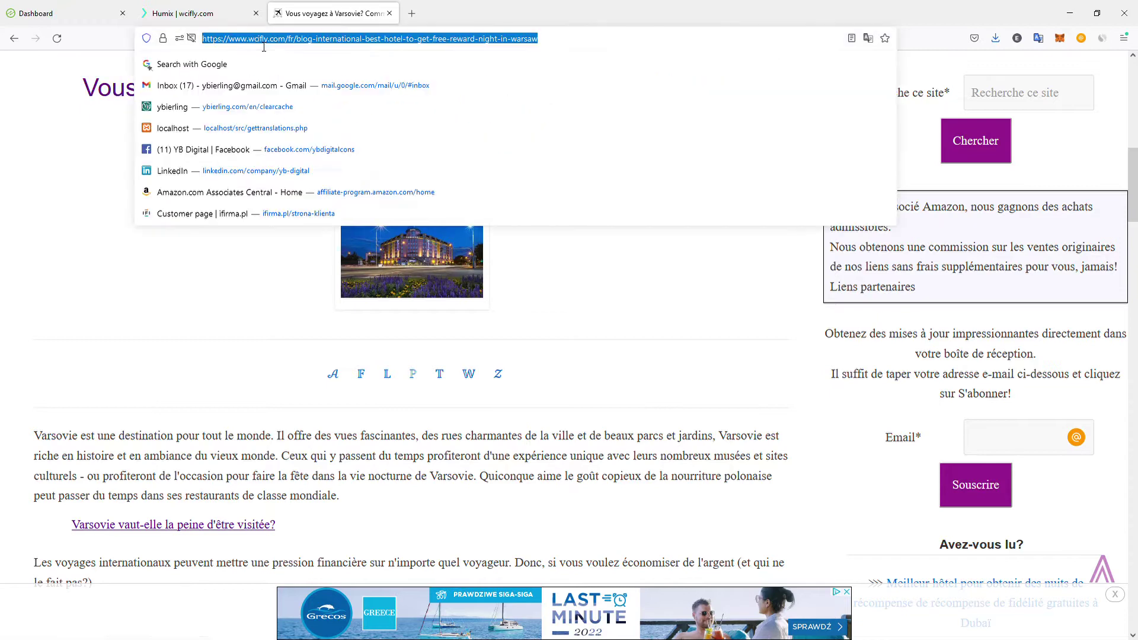
left_click(103, 343)
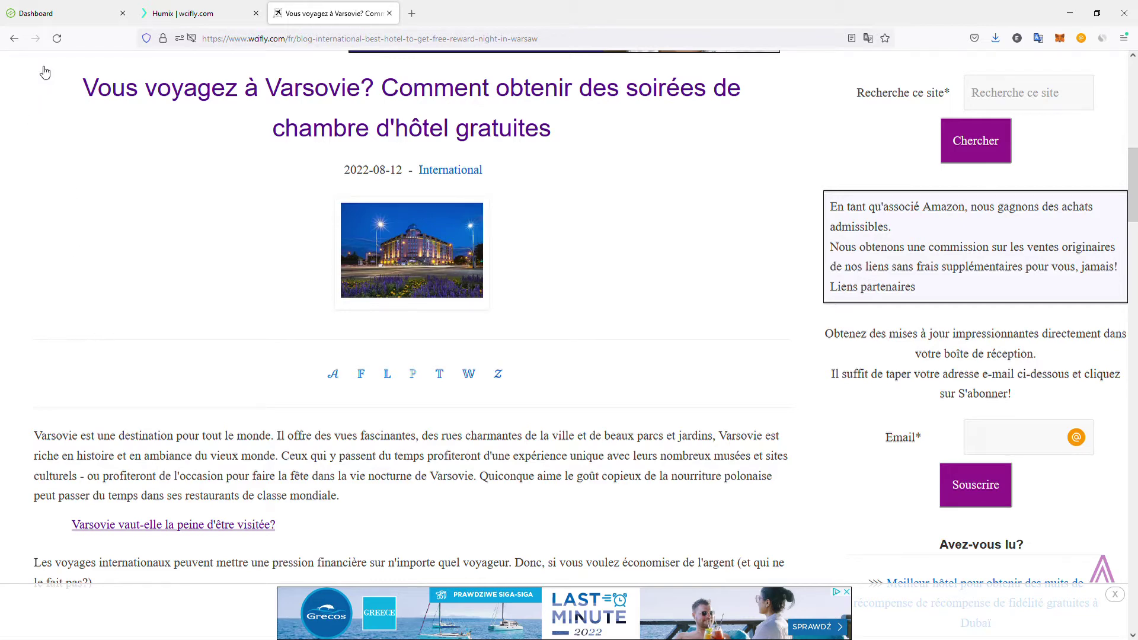
left_click(48, 15)
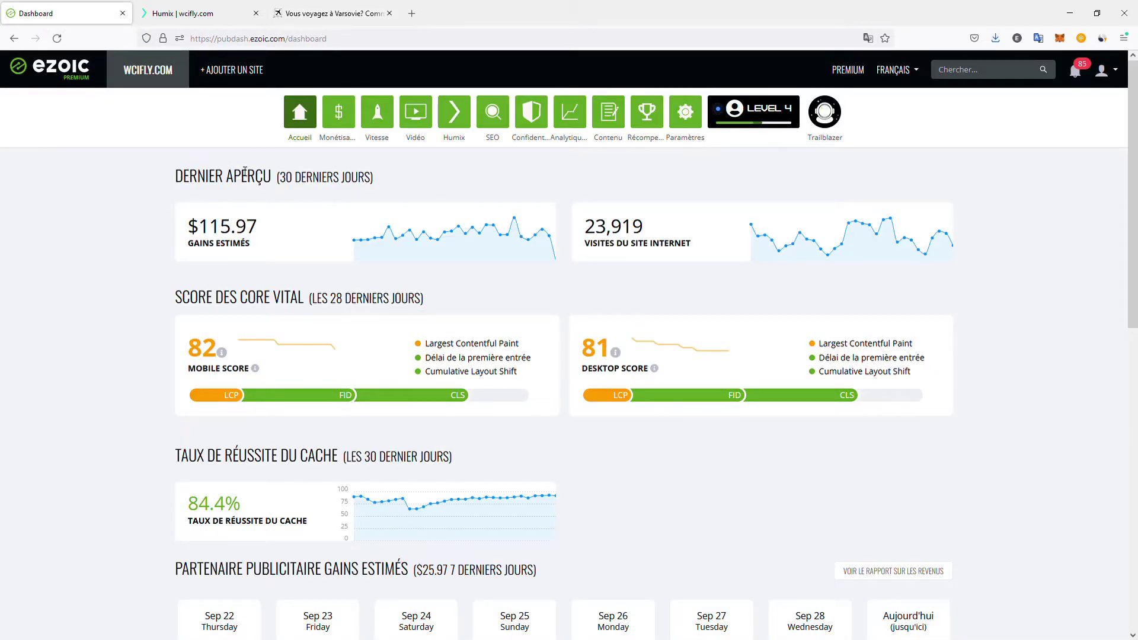
left_click_drag(453, 183, 426, 162)
left_click(424, 160)
left_click(422, 121)
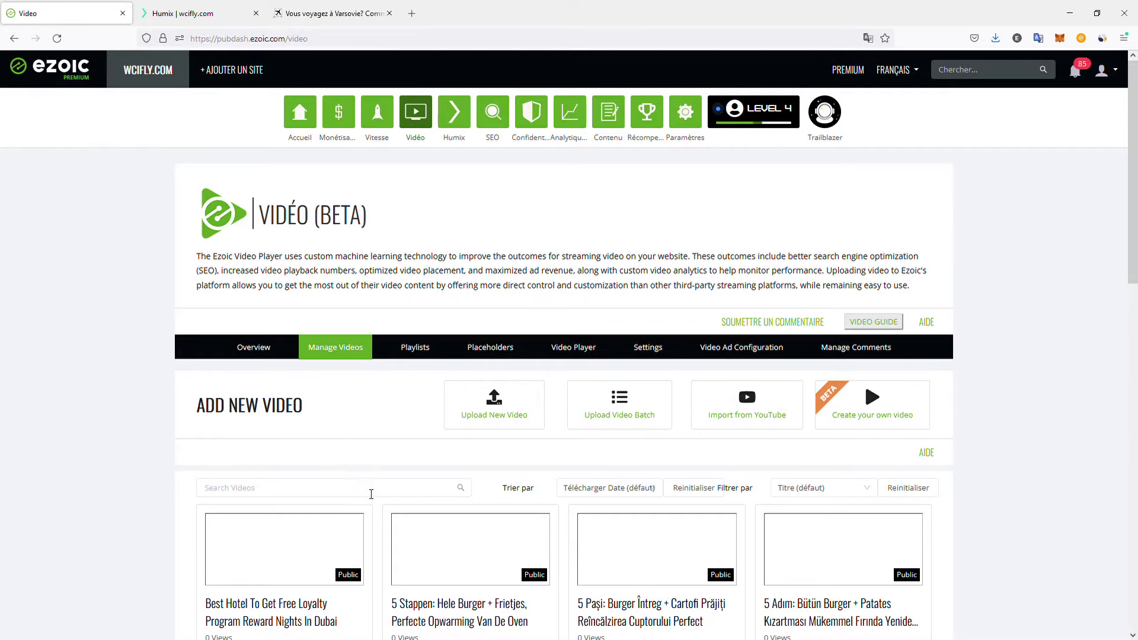
Step: Create a new video in the Article to Video Creator from the copied web address of the Warsaw article
scroll(534, 308, "down", 7)
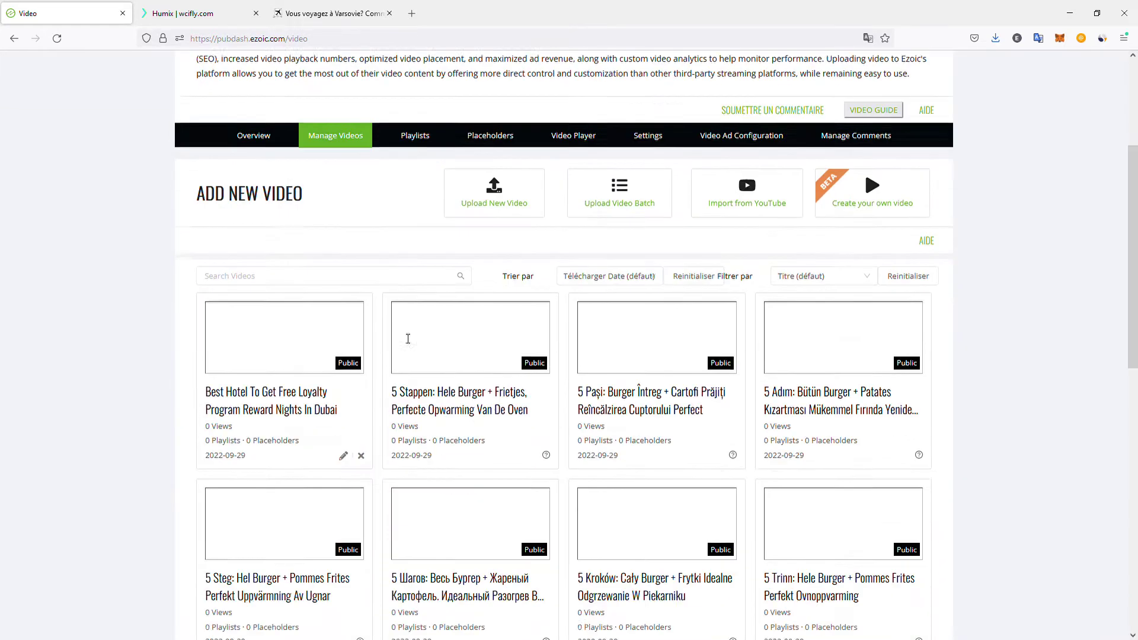
scroll(533, 308, "down", 5)
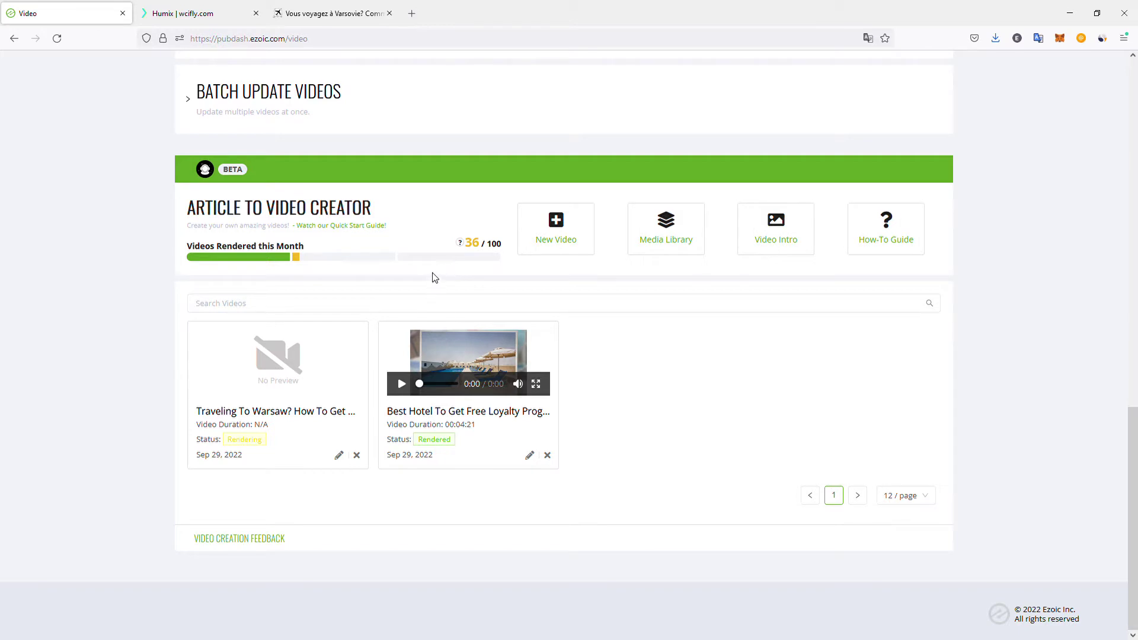
left_click_drag(435, 277, 515, 224)
left_click(515, 224)
left_click(562, 233)
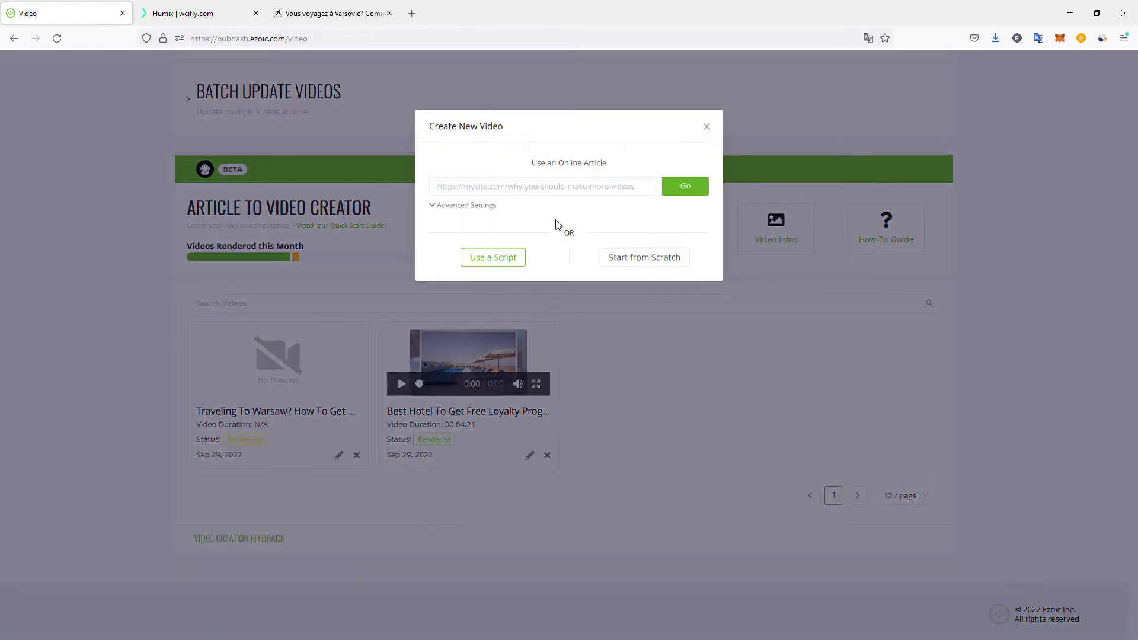
key("ctrl+v")
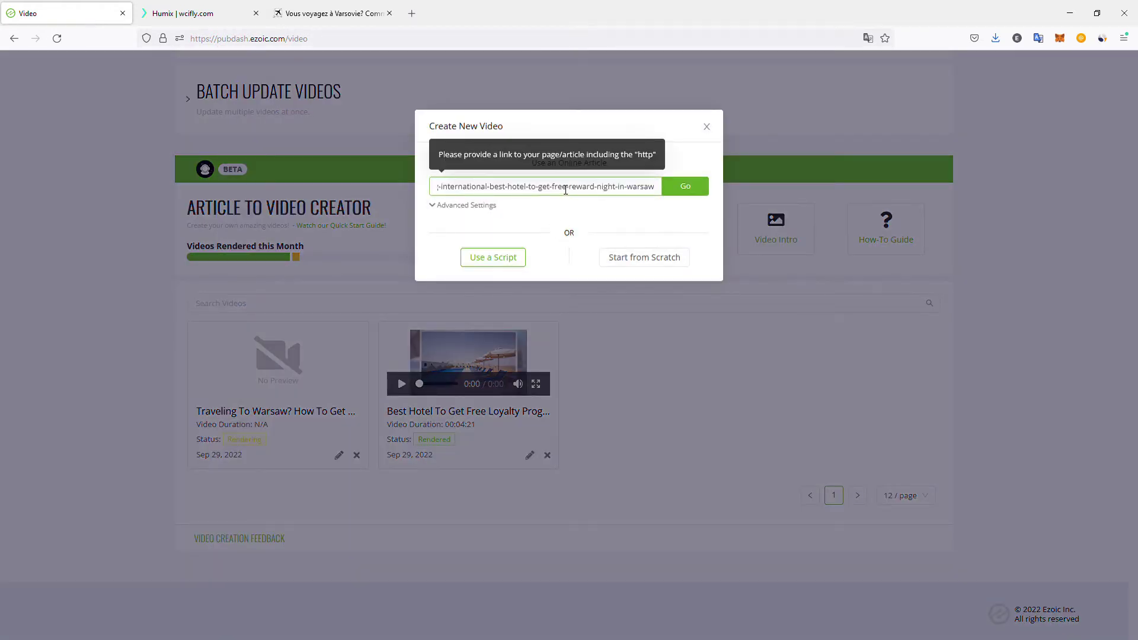
left_click(678, 190)
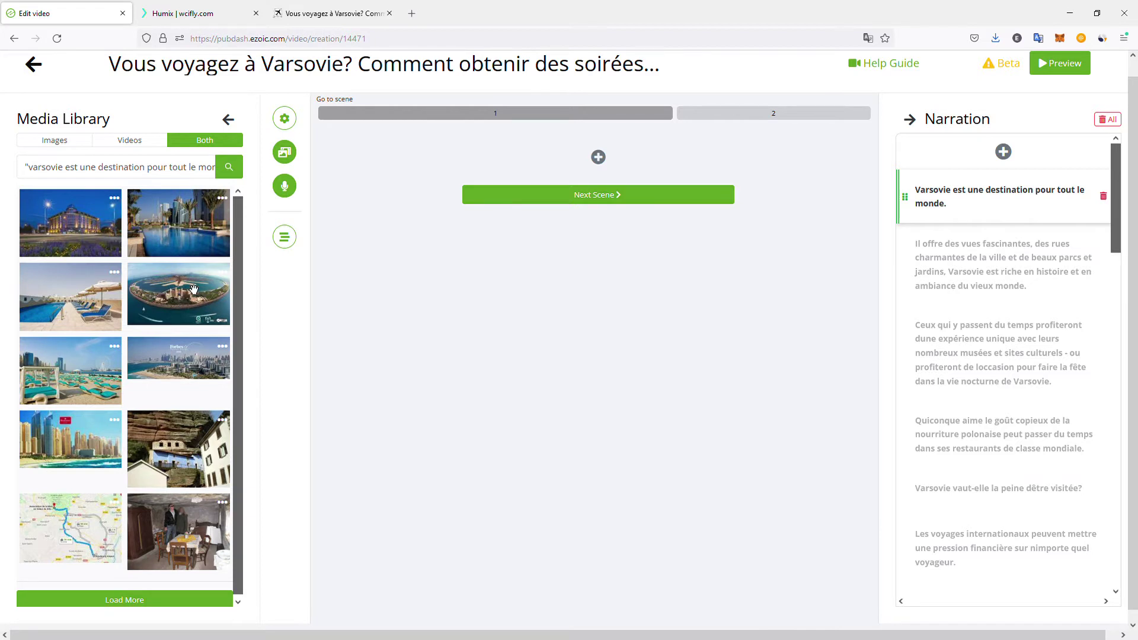
Step: Examine how the narration text is split into blocks, from the opening sentence to the Hôtel Planner passage
left_click(1000, 263)
left_click(983, 211)
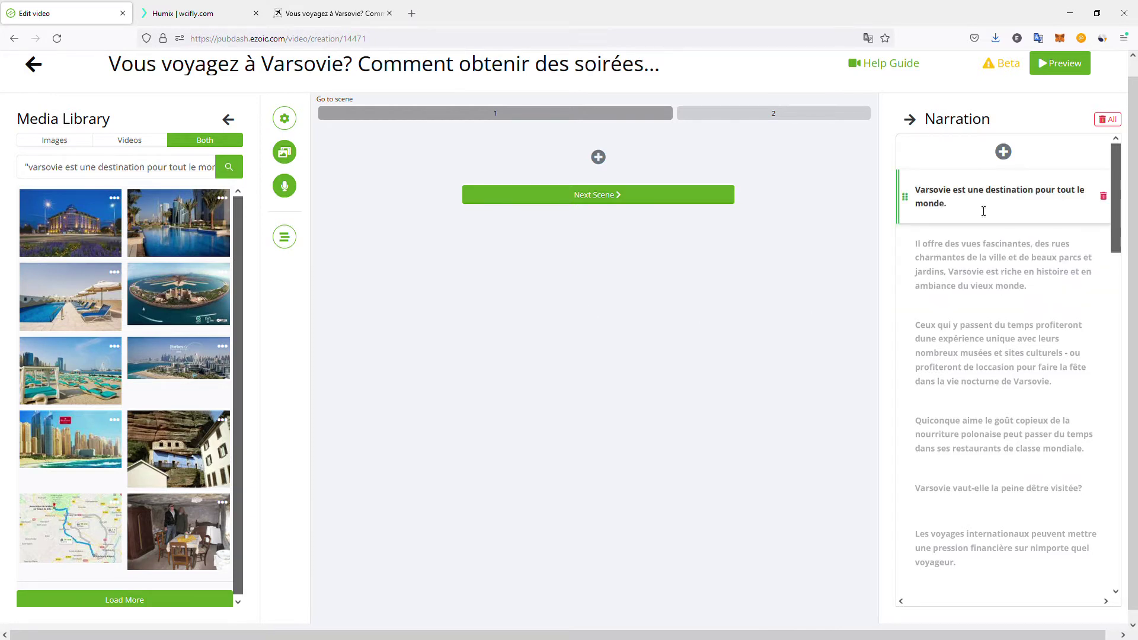
left_click(993, 263)
left_click(1013, 427)
scroll(1018, 368, "down", 2)
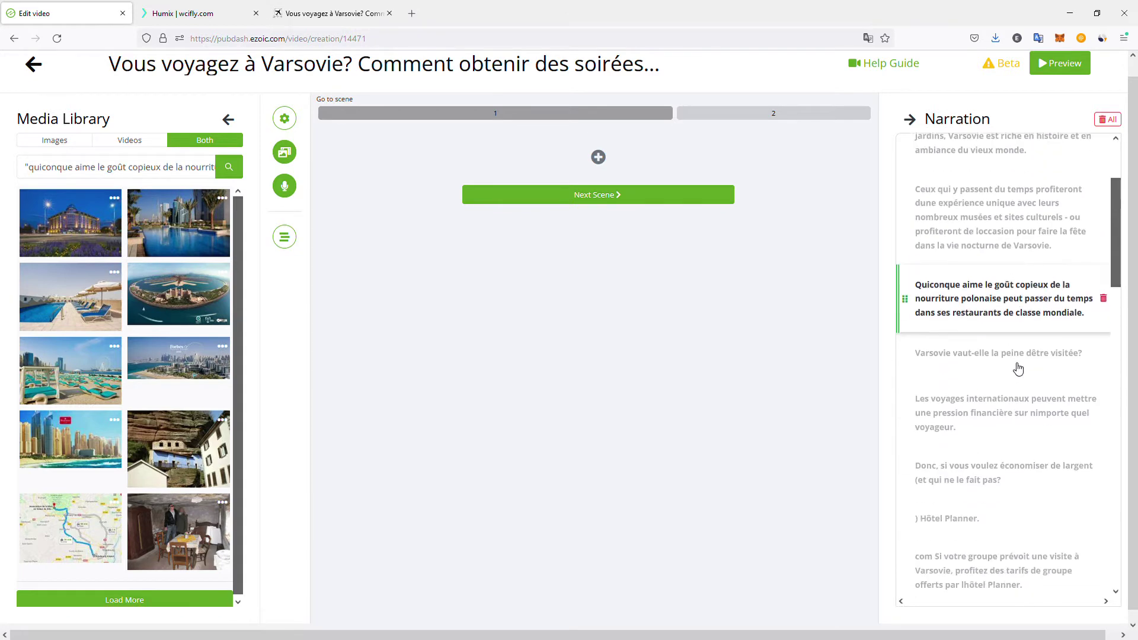
scroll(1018, 369, "down", 3)
left_click(1011, 397)
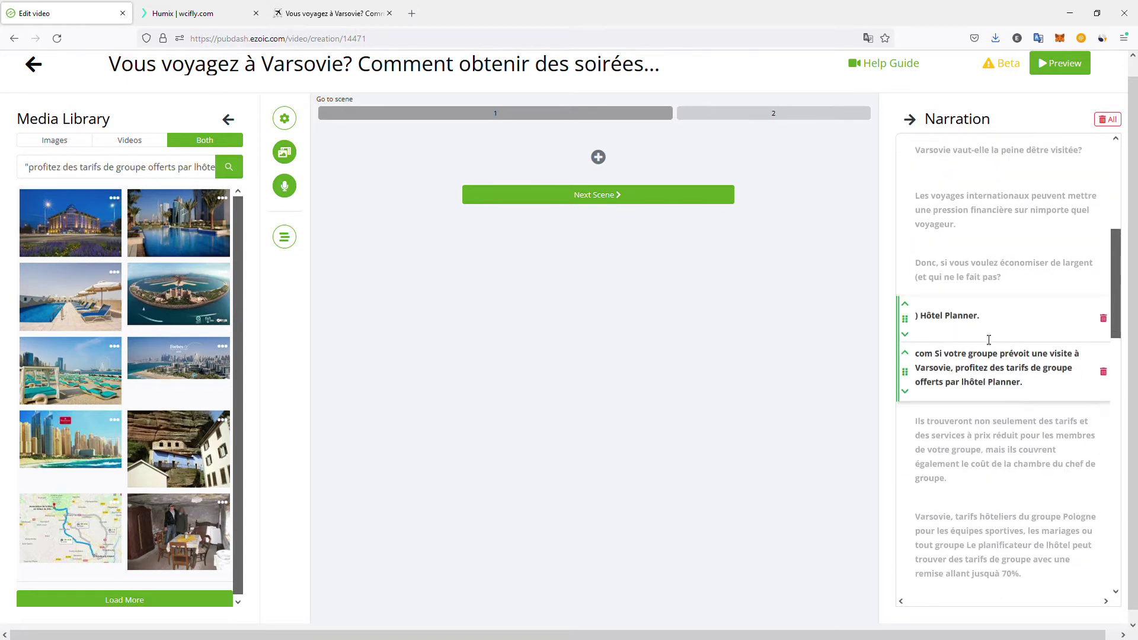
left_click(973, 271)
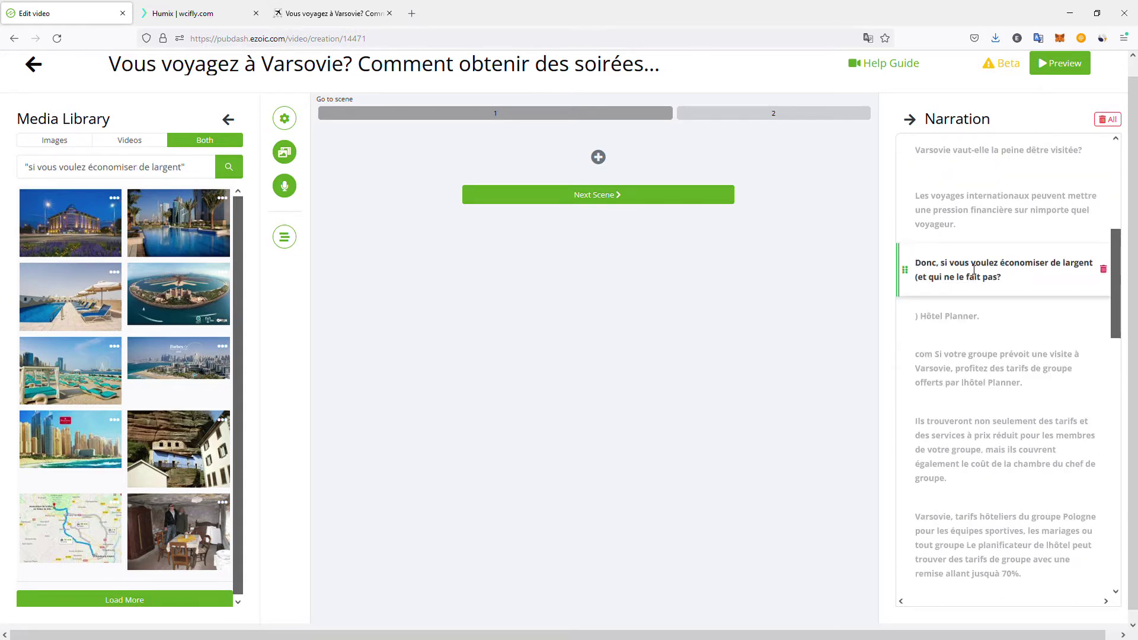
left_click(922, 325)
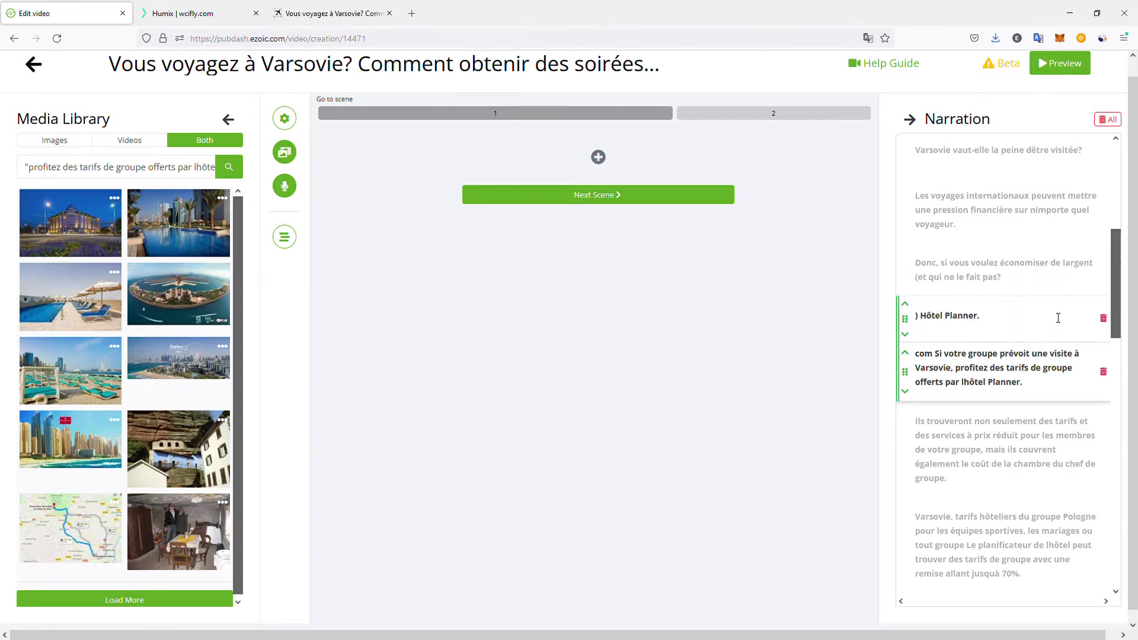
scroll(1002, 248, "up", 5)
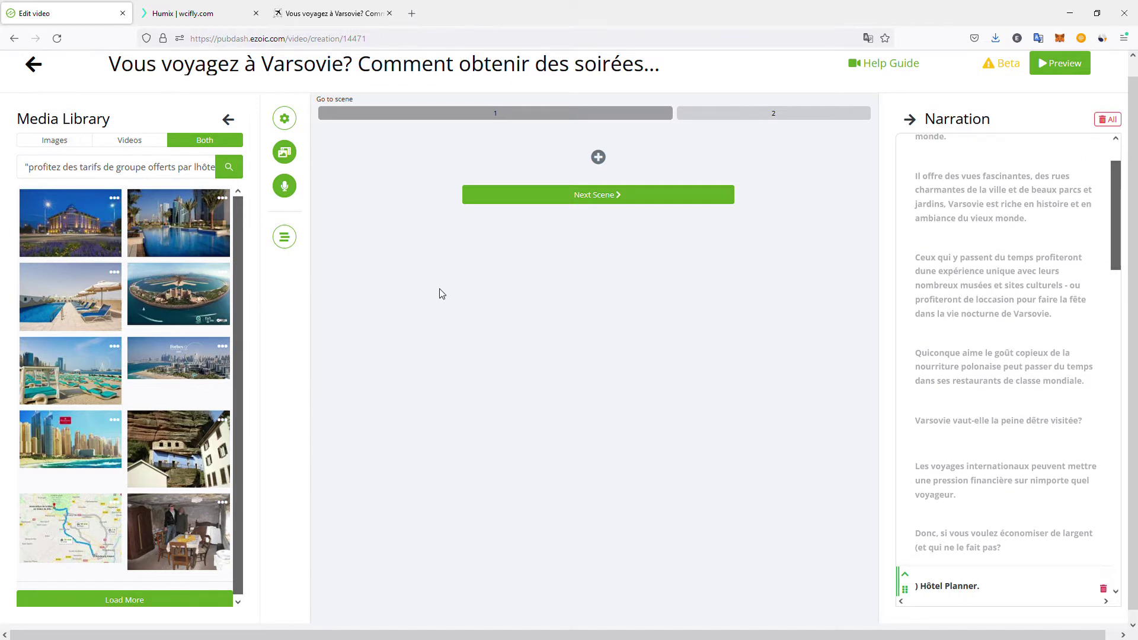
Step: Turn on multiple slide selection and look through the images and text of scene 1's first six slides
left_click(286, 237)
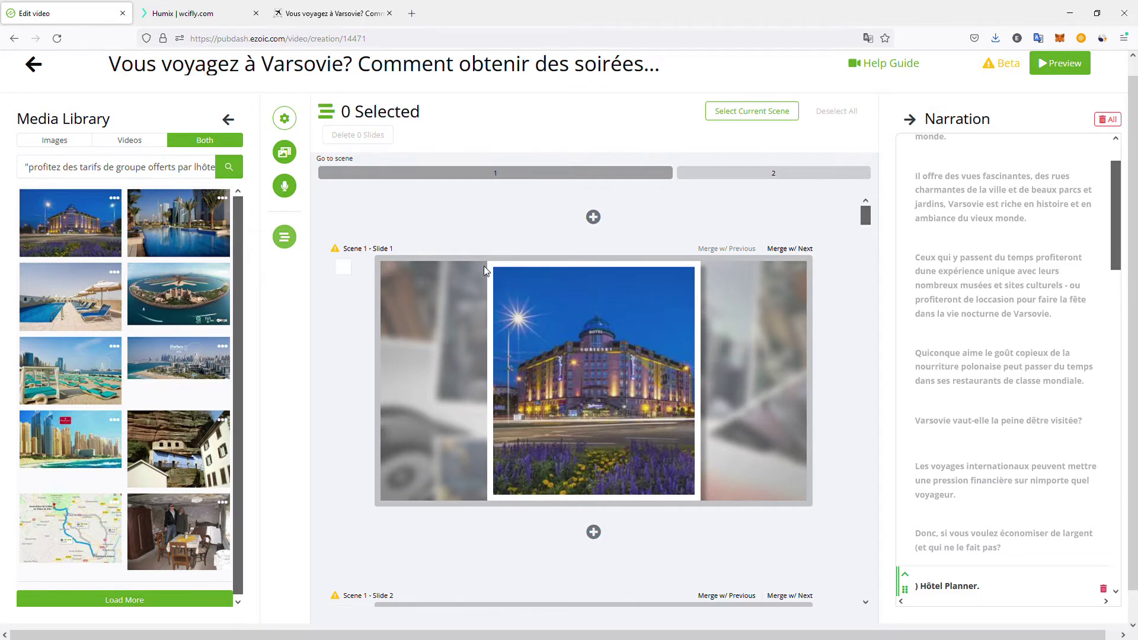
scroll(492, 281, "down", 1)
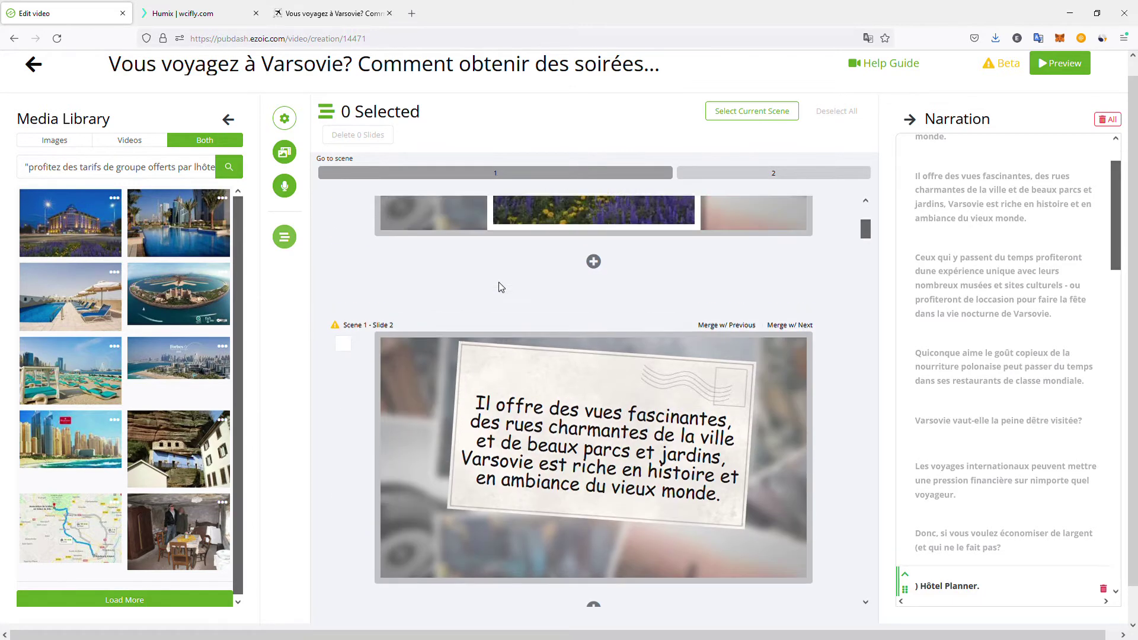
scroll(507, 303, "up", 1)
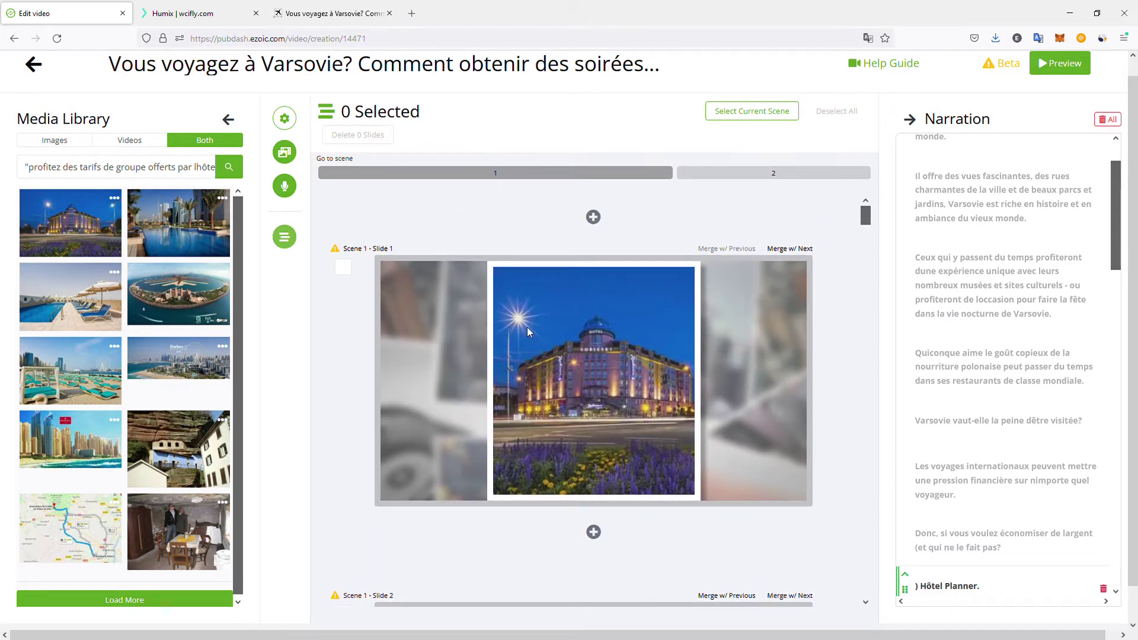
scroll(617, 354, "down", 10)
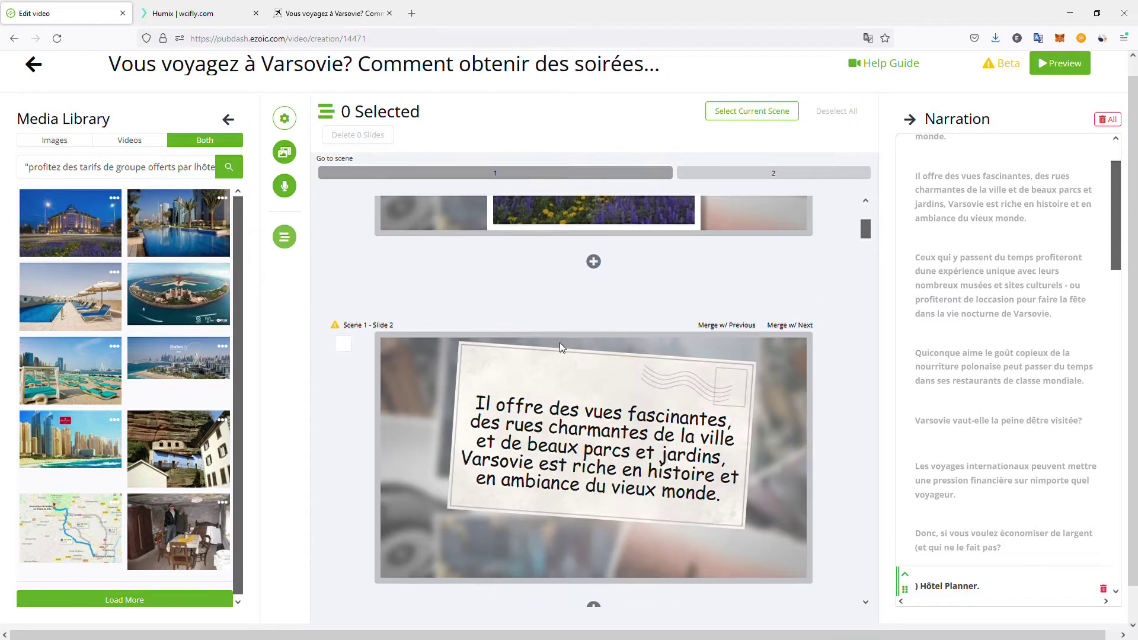
scroll(584, 365, "down", 12)
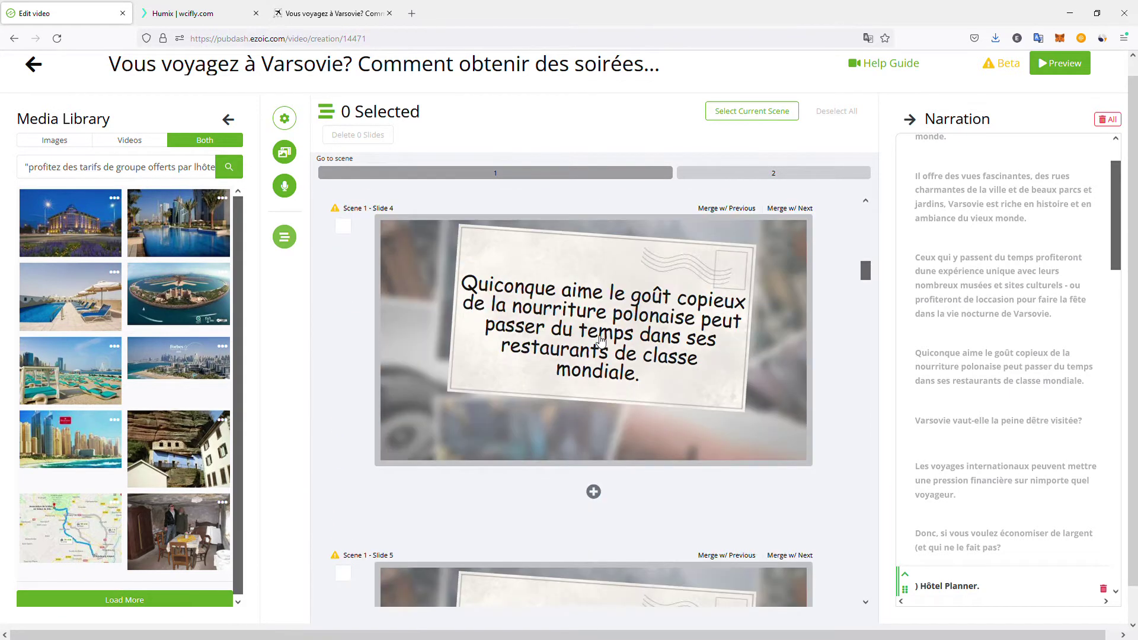
scroll(593, 330, "down", 2)
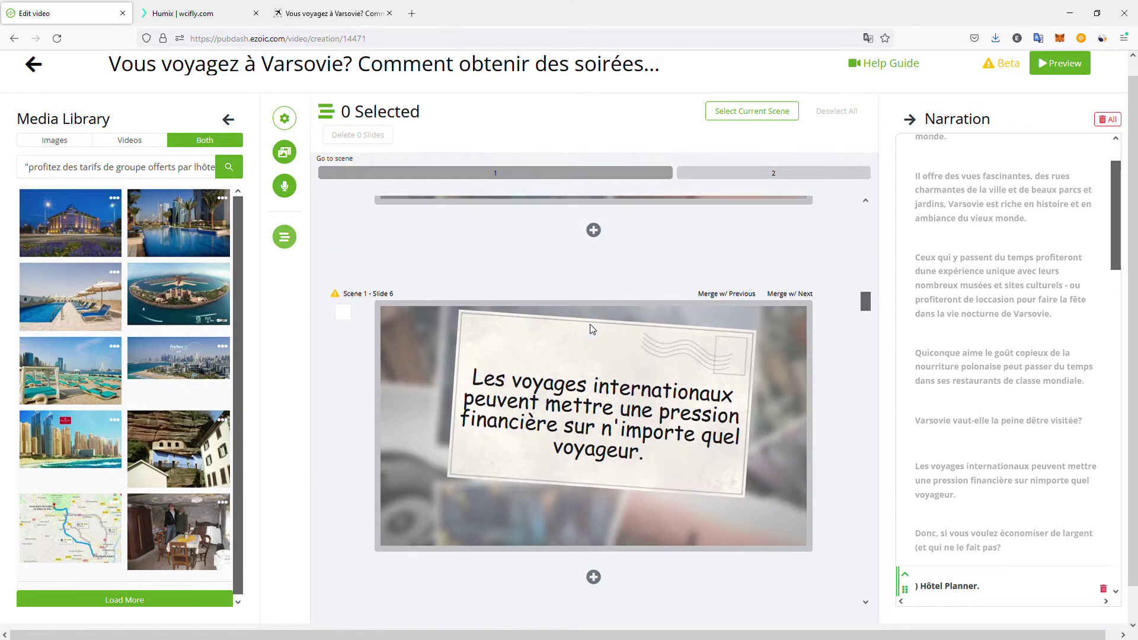
scroll(590, 326, "up", 7)
scroll(601, 355, "up", 20)
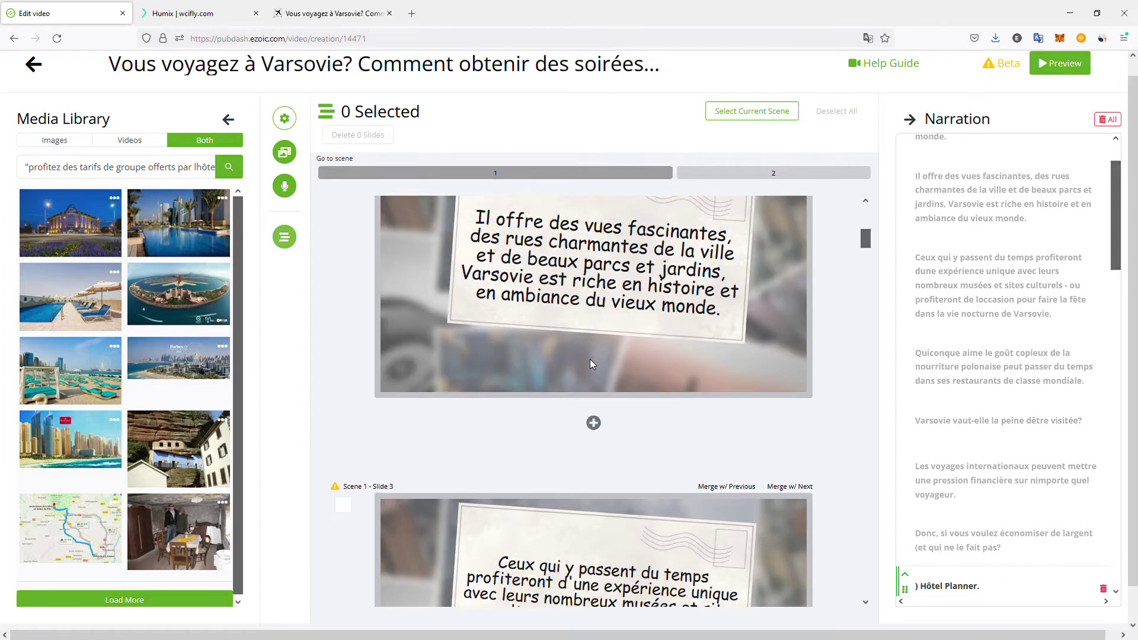
scroll(598, 356, "up", 1)
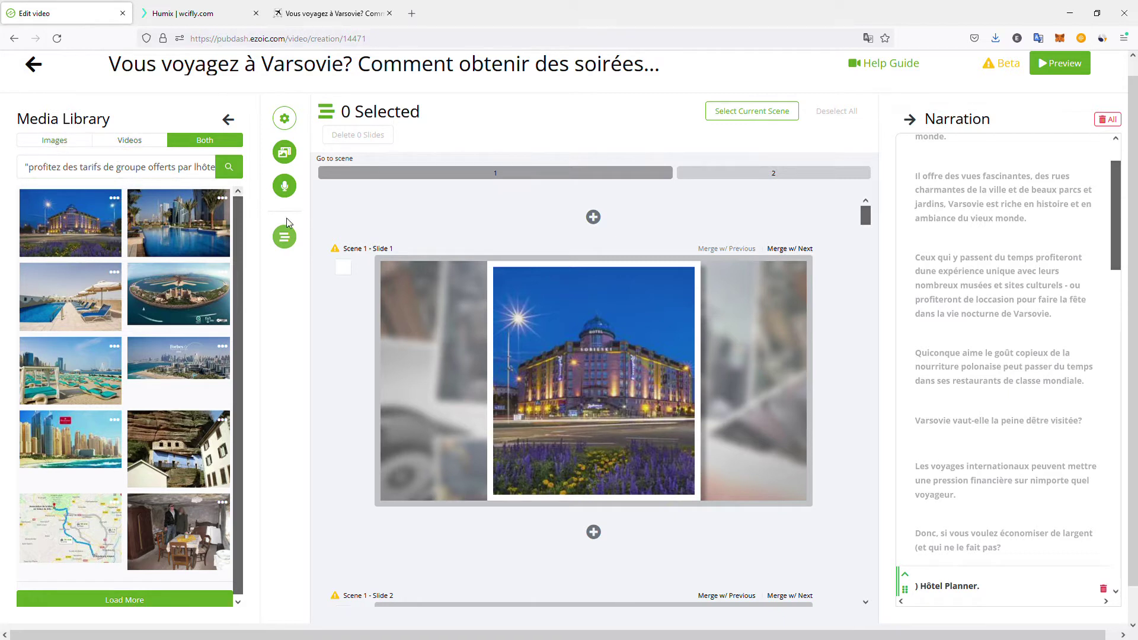
Step: Limit the media library to images and search it for "poland food" to find a picture for slide 4
scroll(515, 296, "down", 10)
scroll(495, 329, "down", 5)
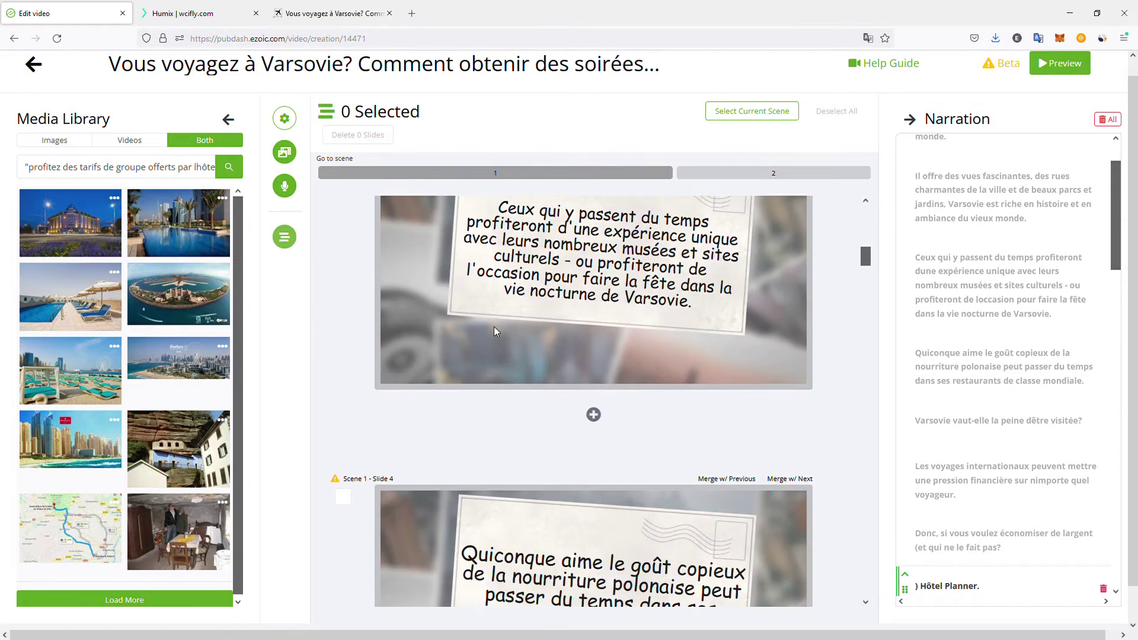
scroll(480, 319, "down", 1)
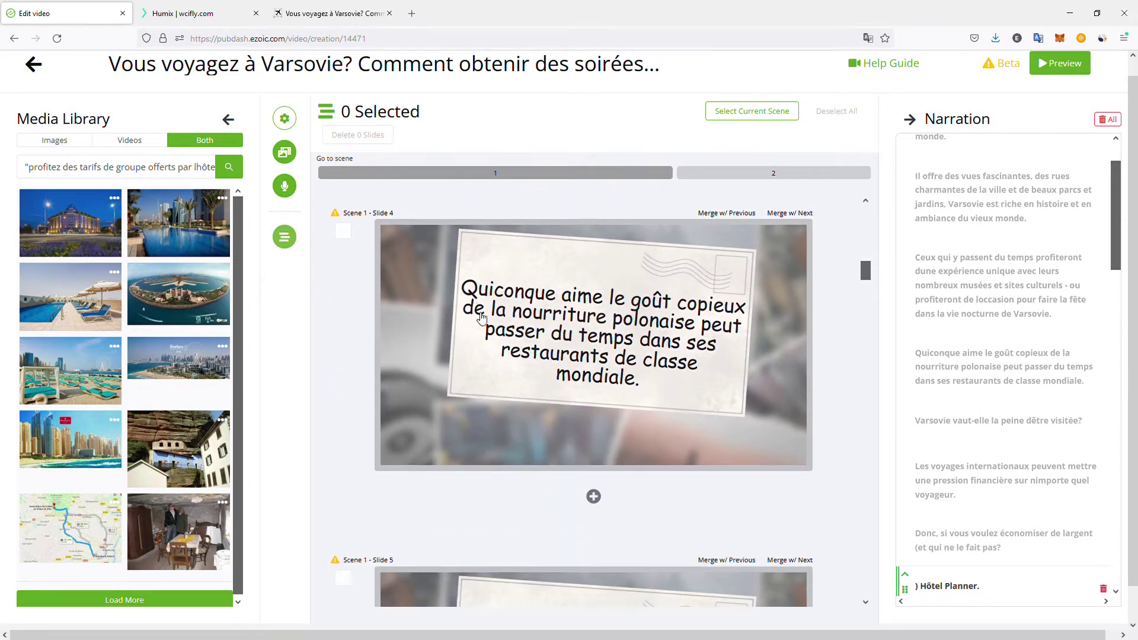
left_click(54, 145)
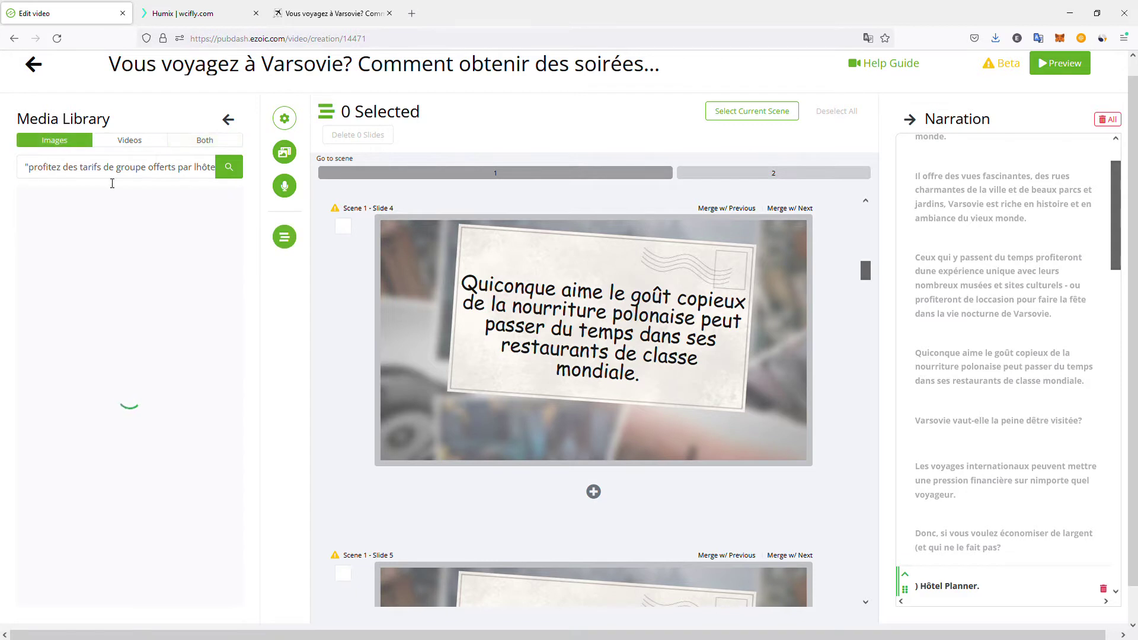
left_click(116, 173)
key("ctrl+a")
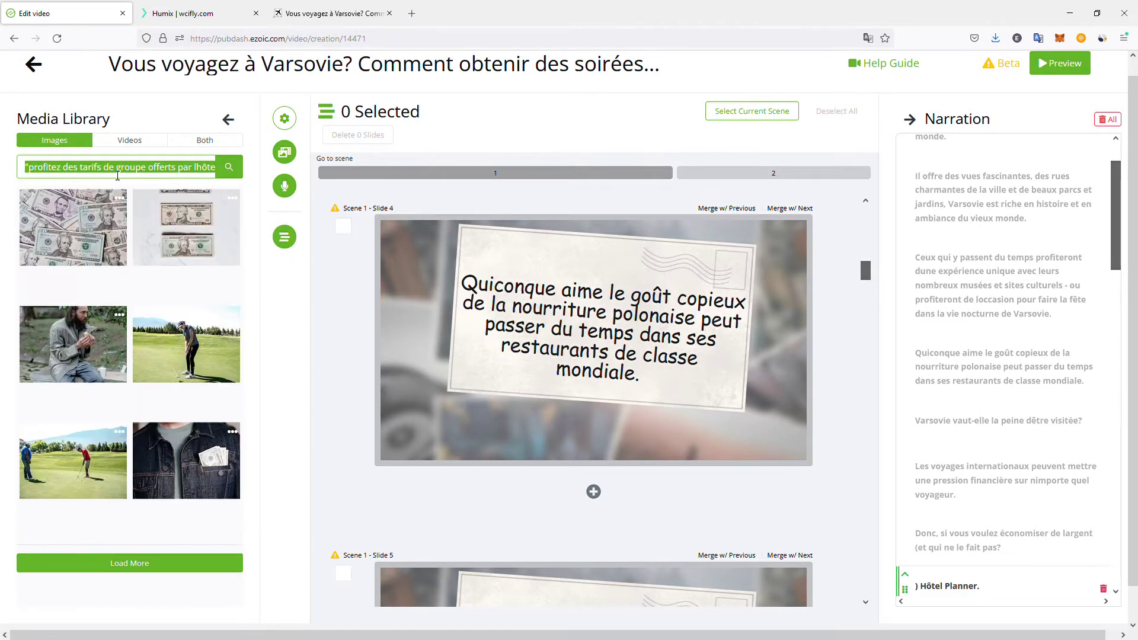
type("poland food")
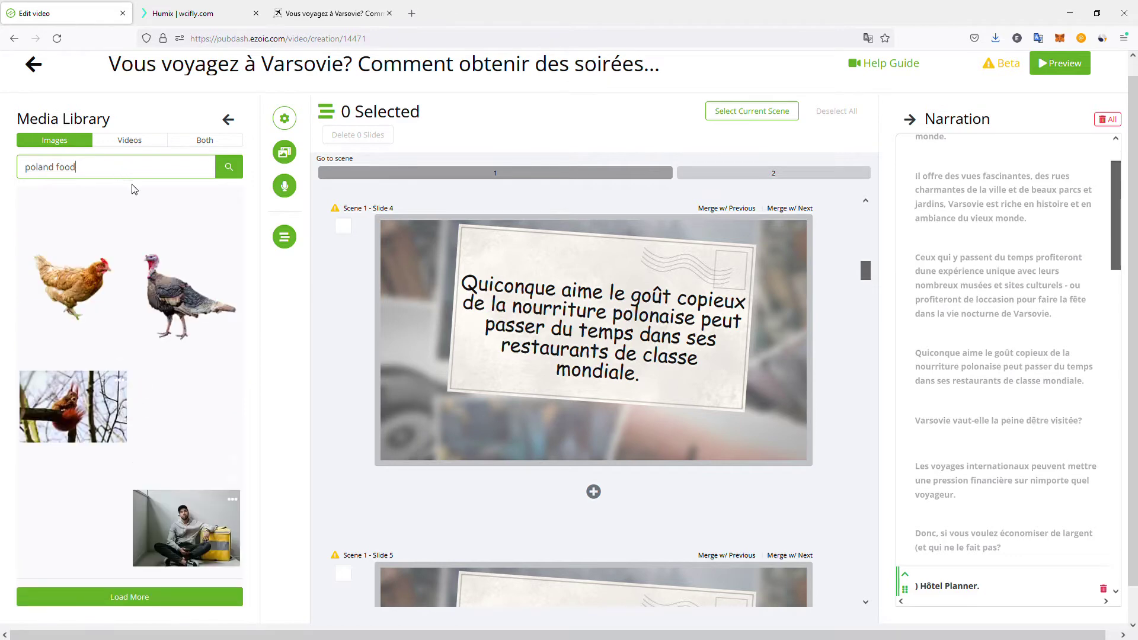
scroll(151, 252, "down", 3)
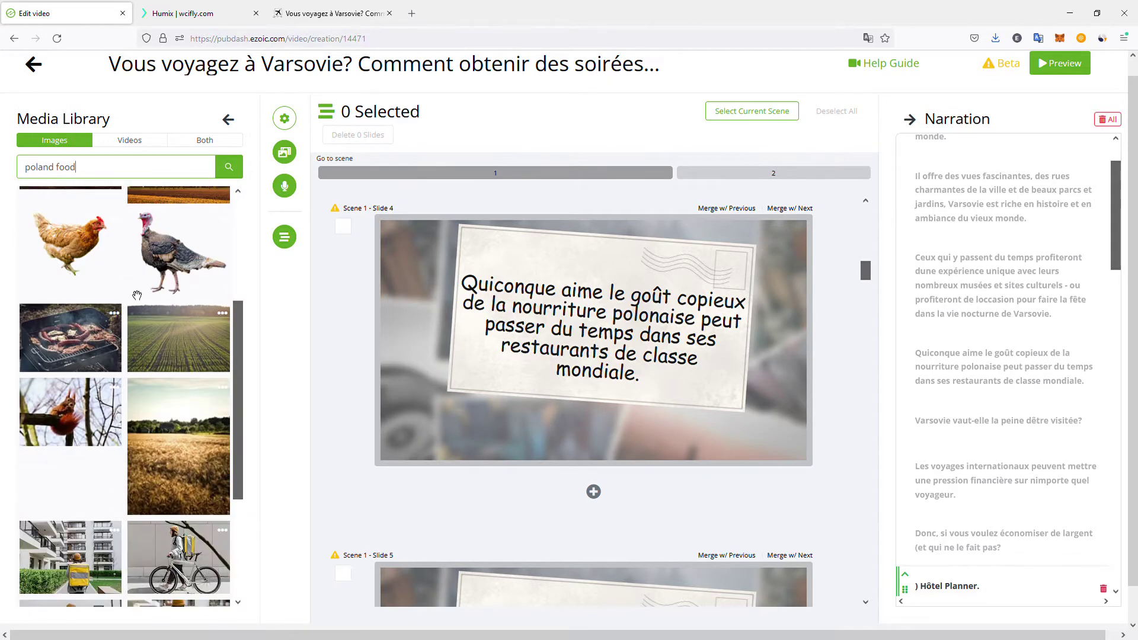
scroll(136, 267, "down", 3)
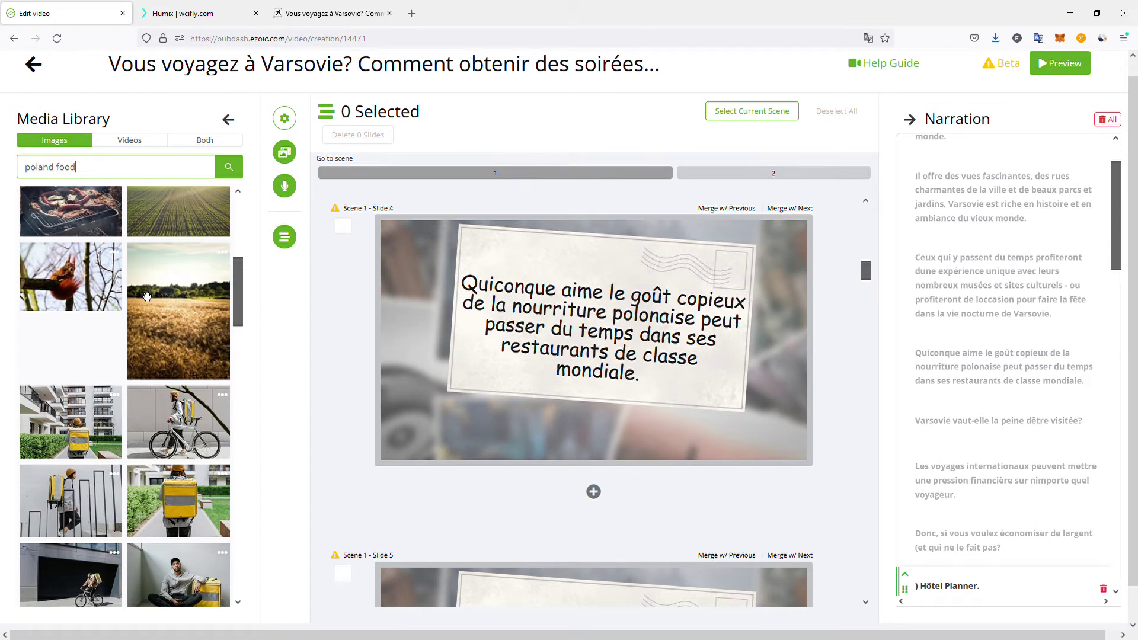
scroll(129, 287, "up", 3)
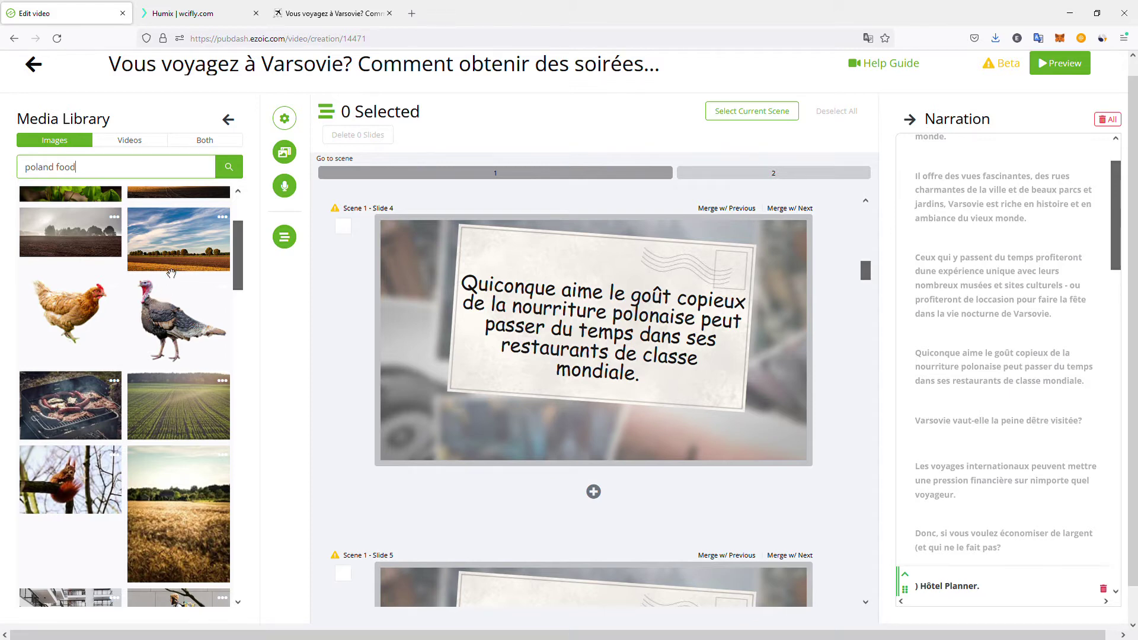
scroll(170, 272, "up", 3)
Step: Search the media library's images for "pologne"
triple_click(67, 175)
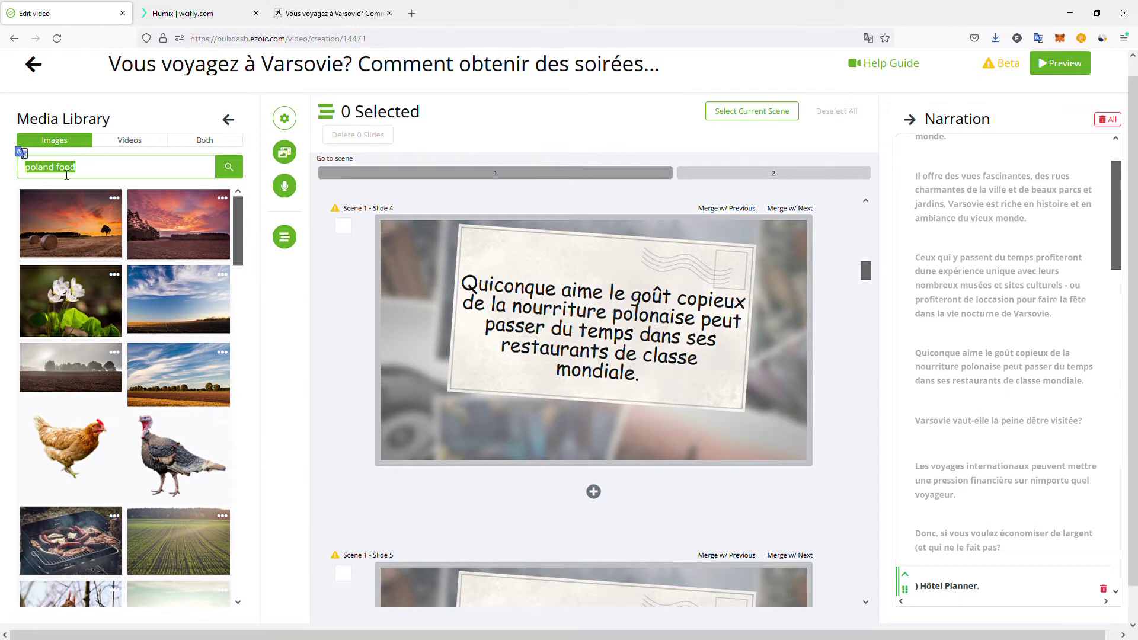
type("pologne")
key("Return")
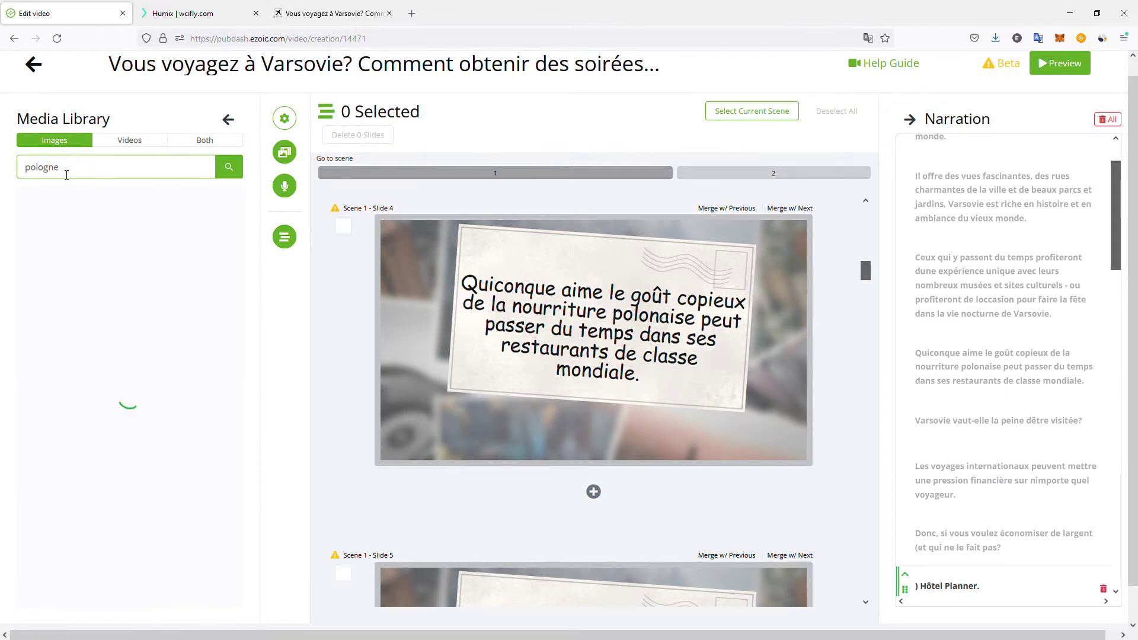
Step: Search the media library's images for "poland"
left_click_drag(68, 172, 30, 151)
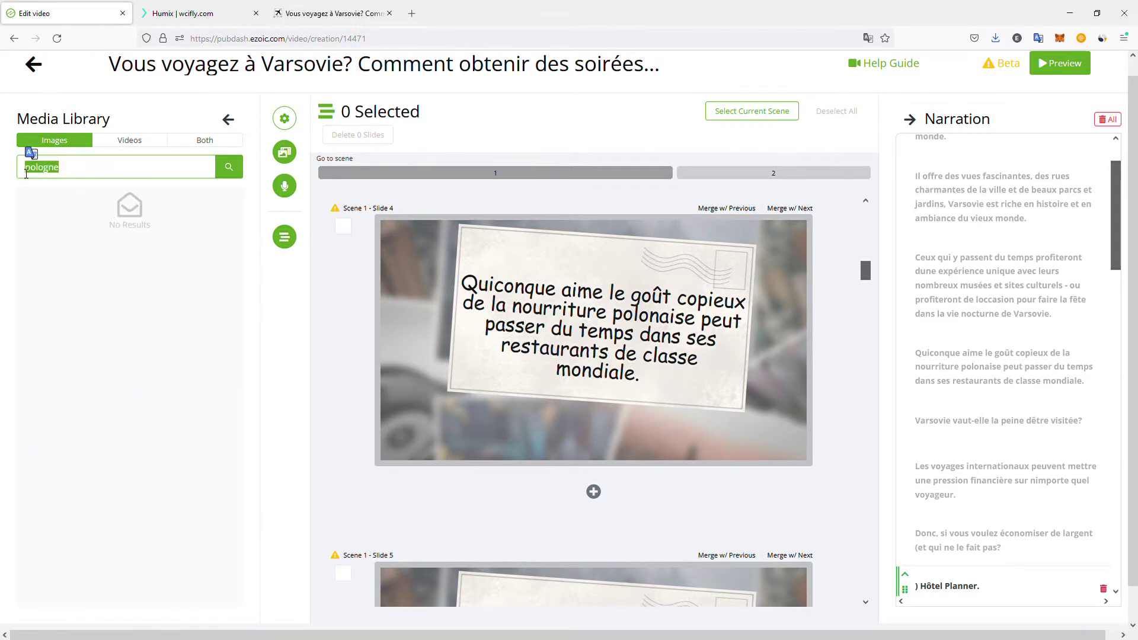
type("poland")
key("Return")
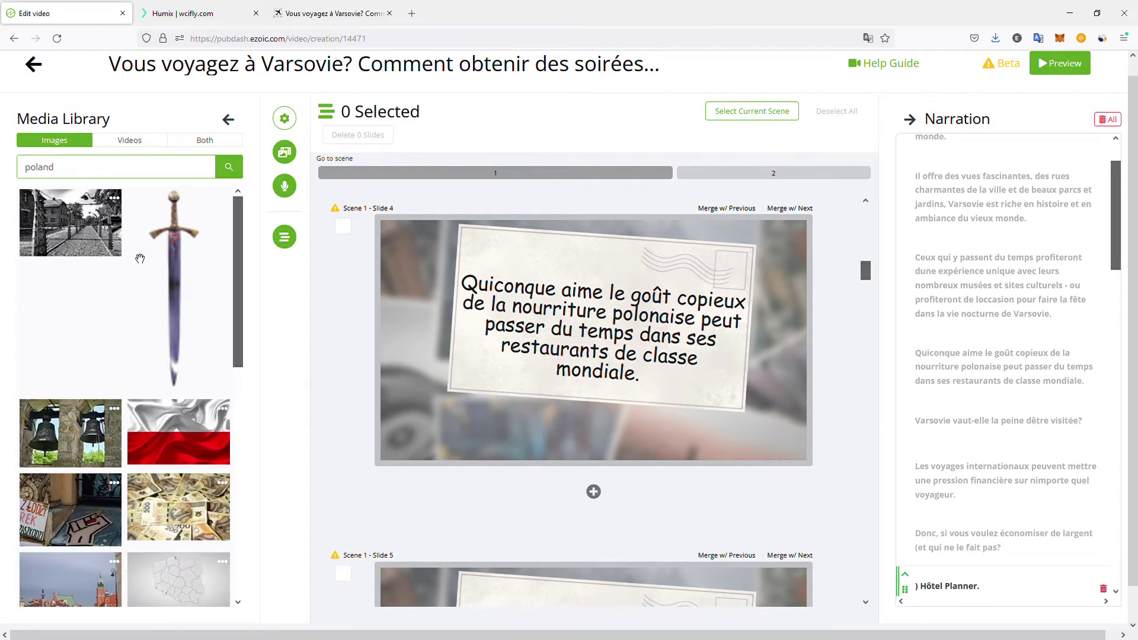
Step: Look through the "poland" image results for a picture suited to slide 4
scroll(99, 382, "down", 10)
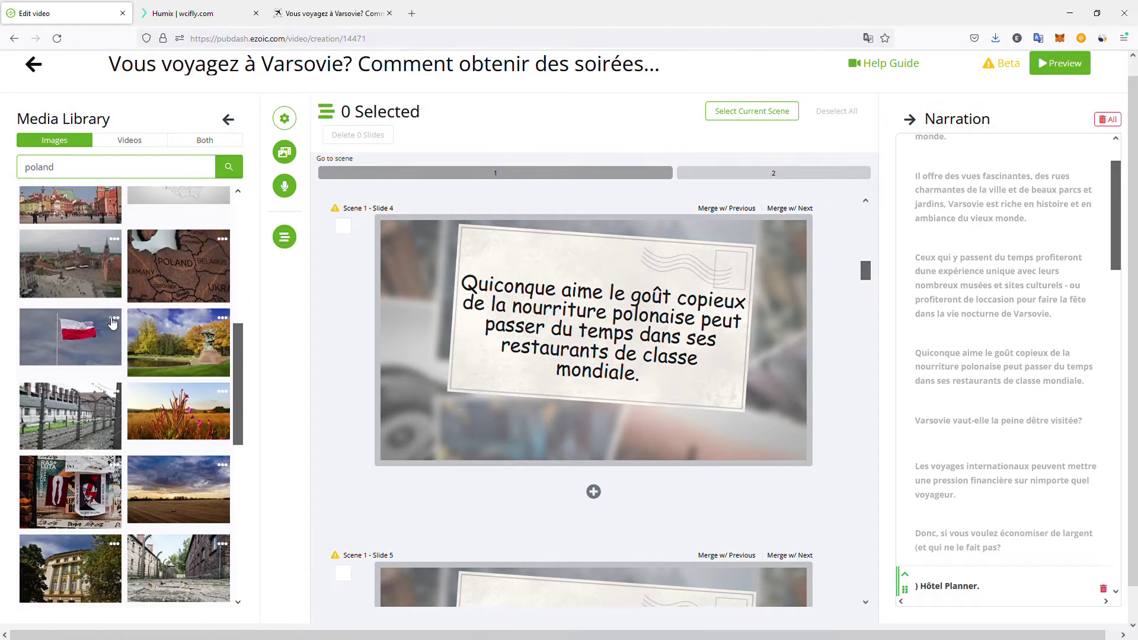
scroll(116, 322, "down", 6)
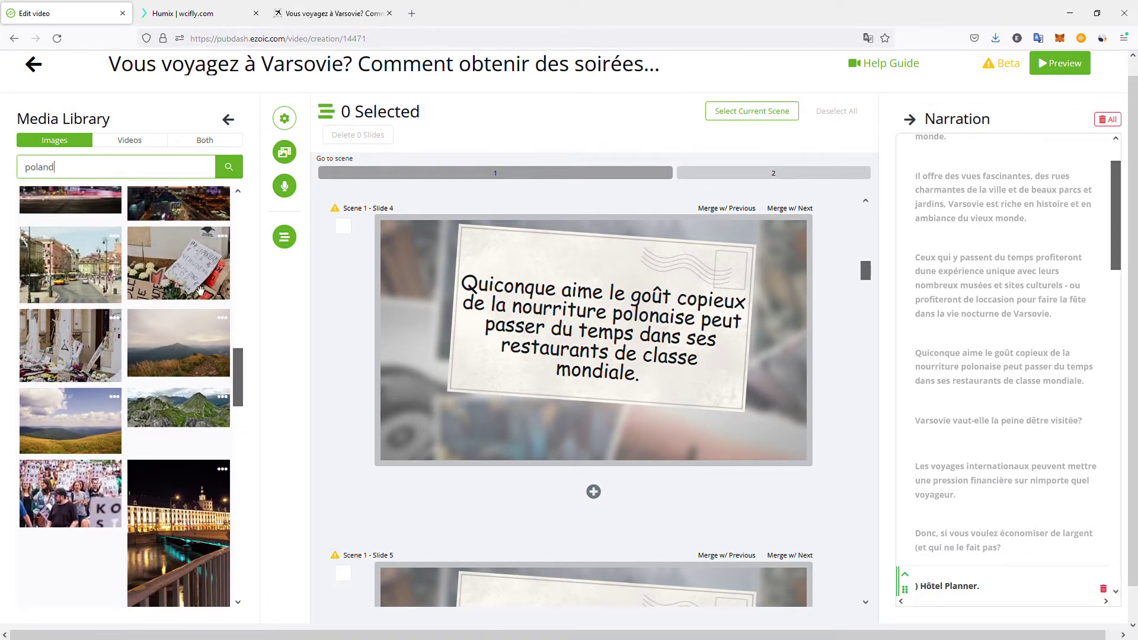
scroll(125, 318, "down", 10)
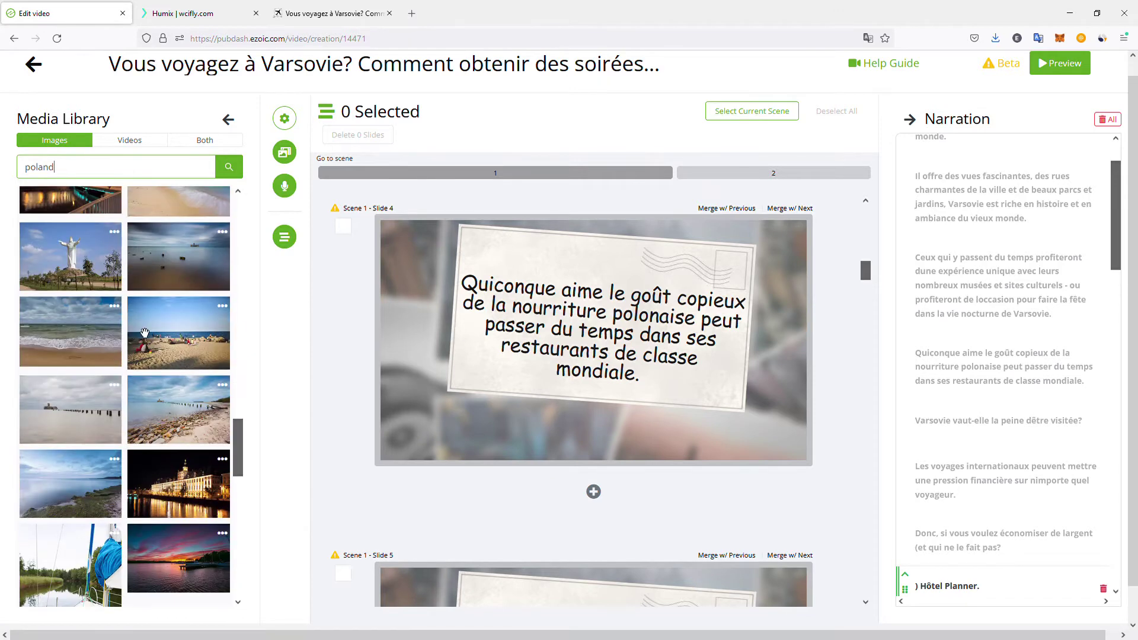
scroll(148, 333, "down", 10)
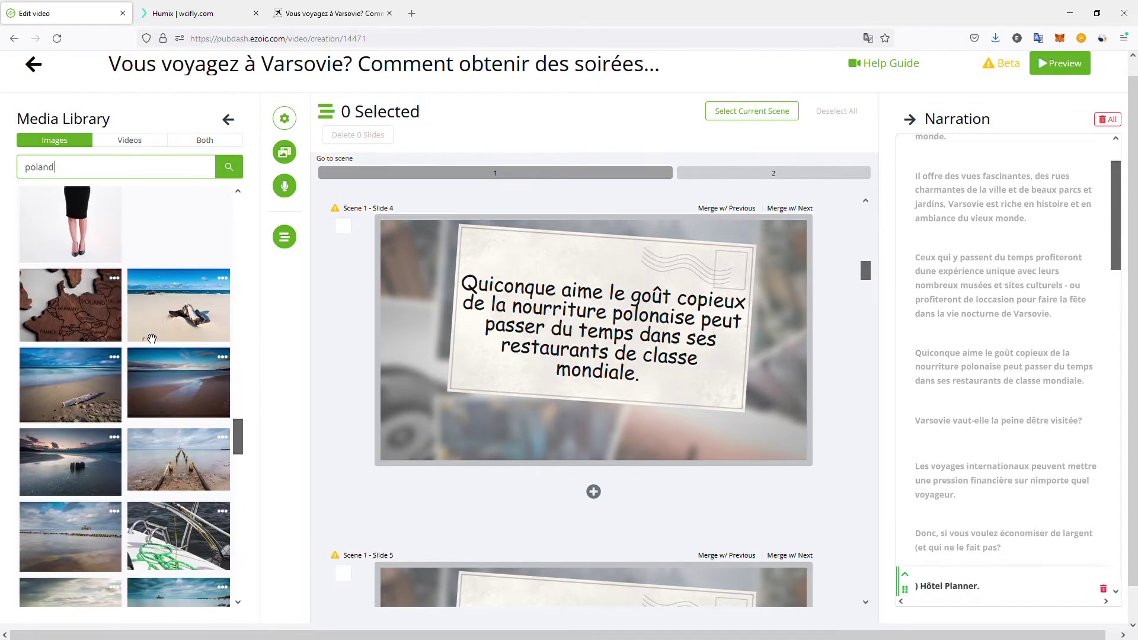
scroll(152, 340, "down", 10)
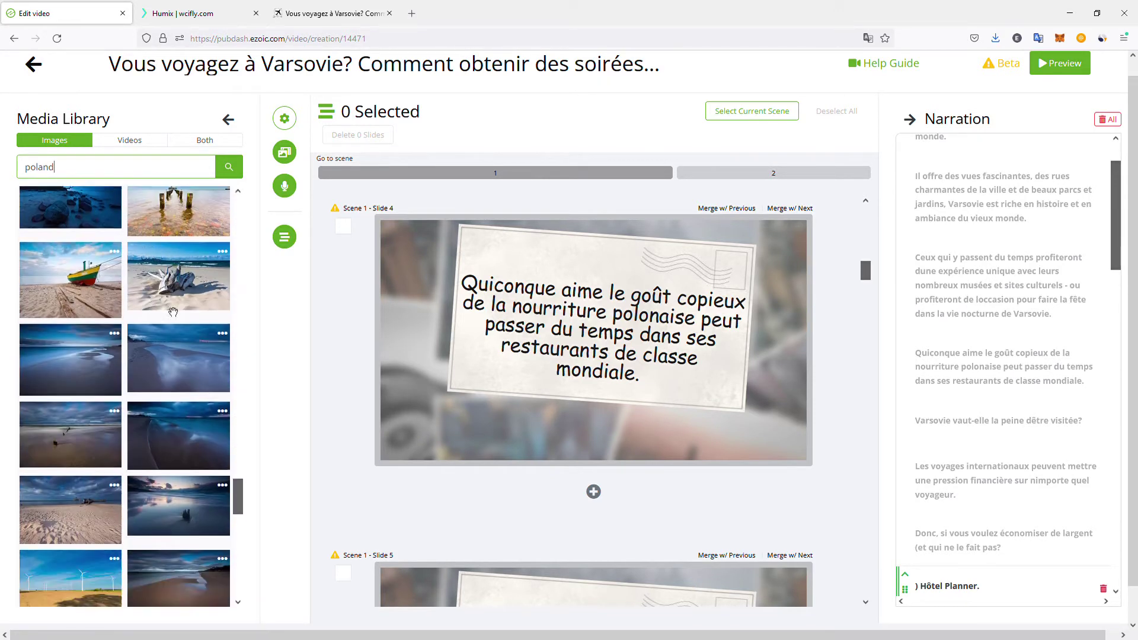
scroll(154, 372, "down", 1)
Step: Search the media library's images for "varsovie" to find a picture for scene 1's slide 5
scroll(419, 361, "down", 7)
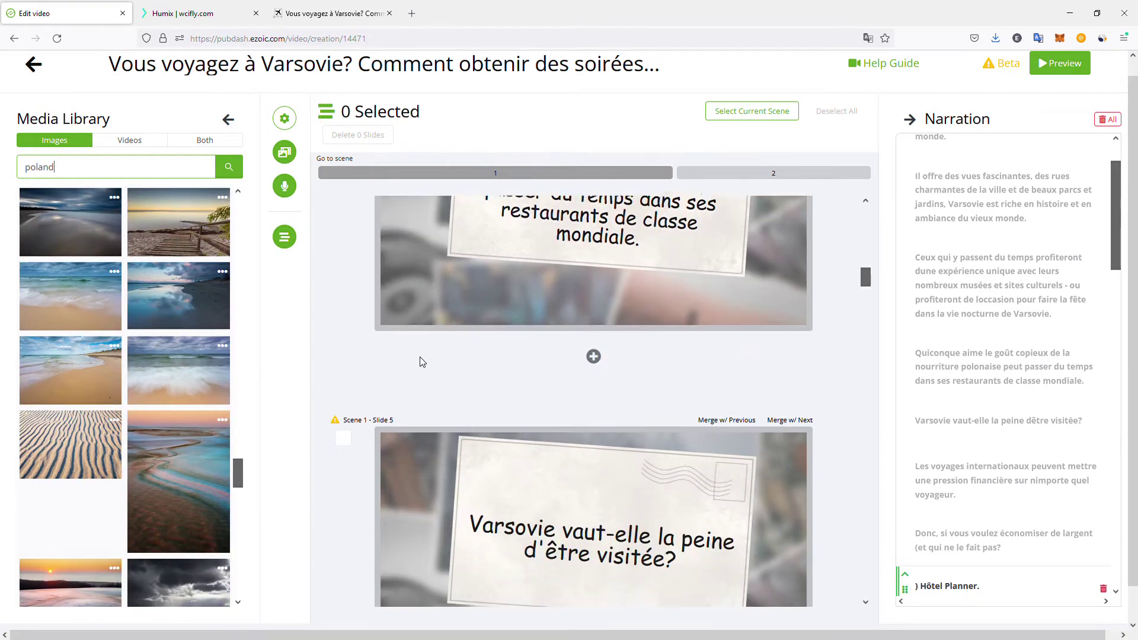
scroll(422, 324, "up", 1)
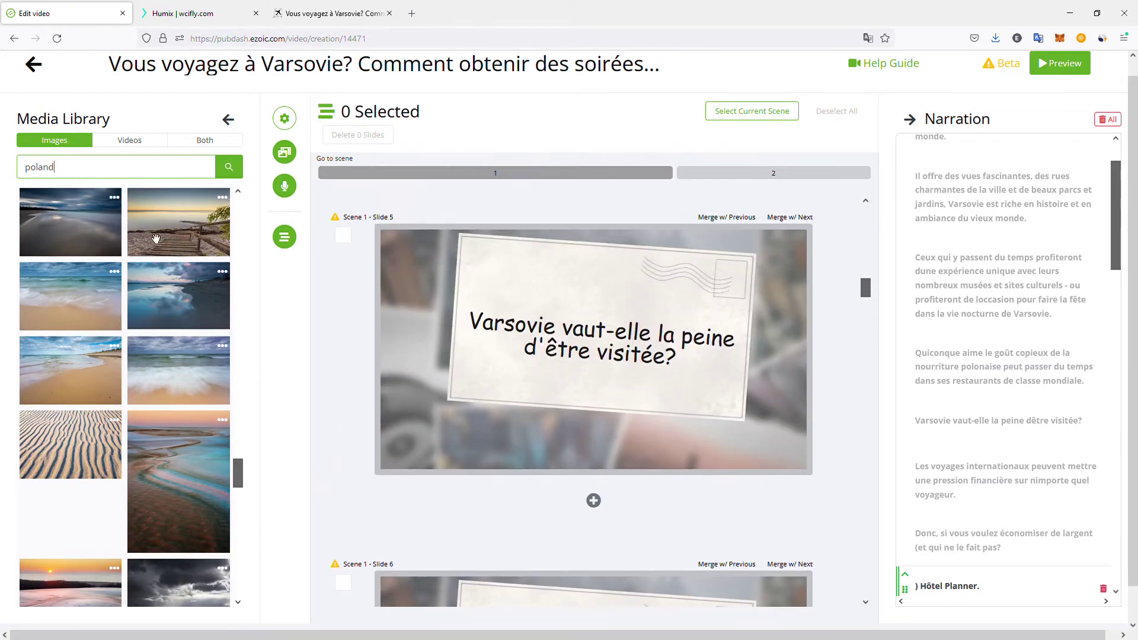
double_click(41, 173)
key("BackSpace")
type("varsovie")
key("Return")
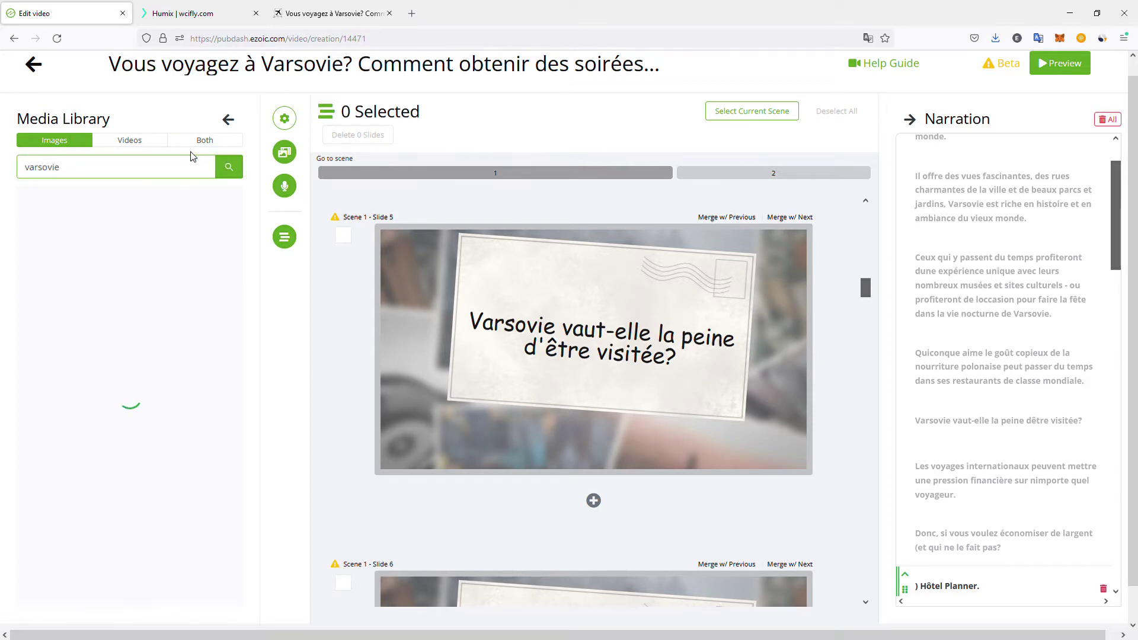
Step: Search the images for "warsaw" and place the old town square photo with the red clock tower on slide 5
key("ctrl+a")
type("w")
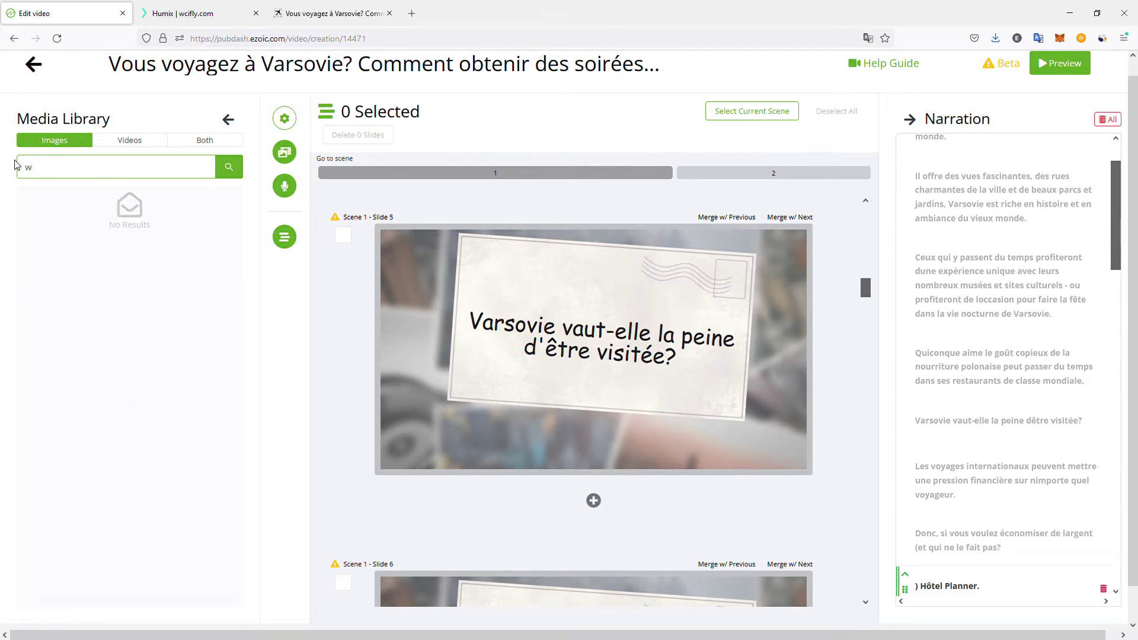
type("arsaw")
key("Return")
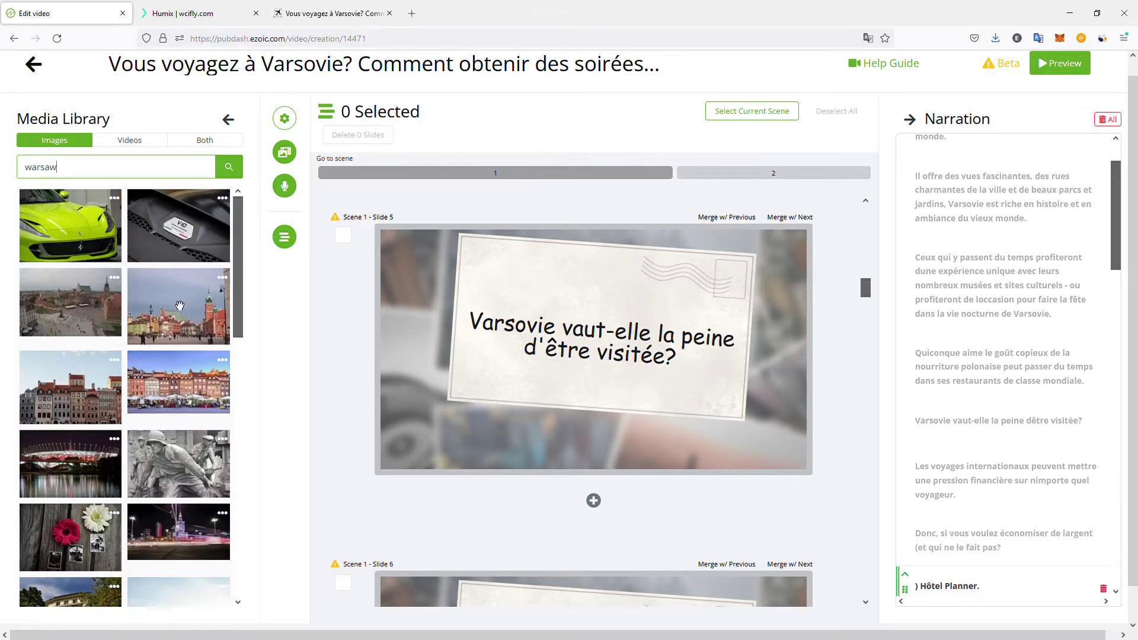
left_click_drag(185, 306, 527, 305)
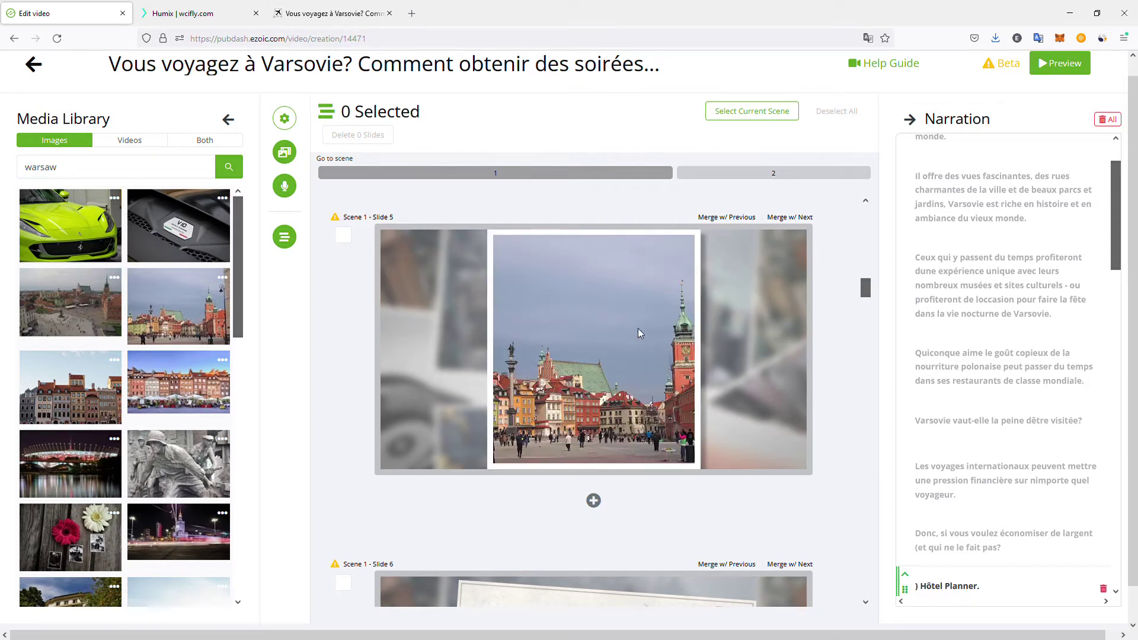
Step: Search the images for "money" and place the photo of a man pulling out his empty pocket on slide 7
scroll(539, 332, "down", 5)
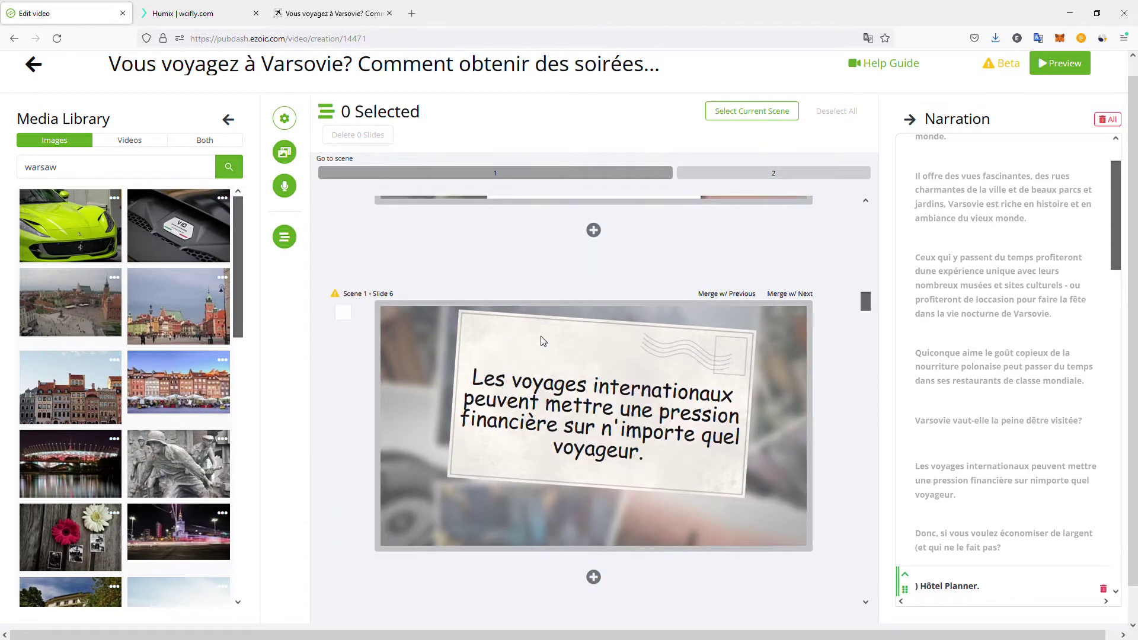
scroll(539, 320, "down", 7)
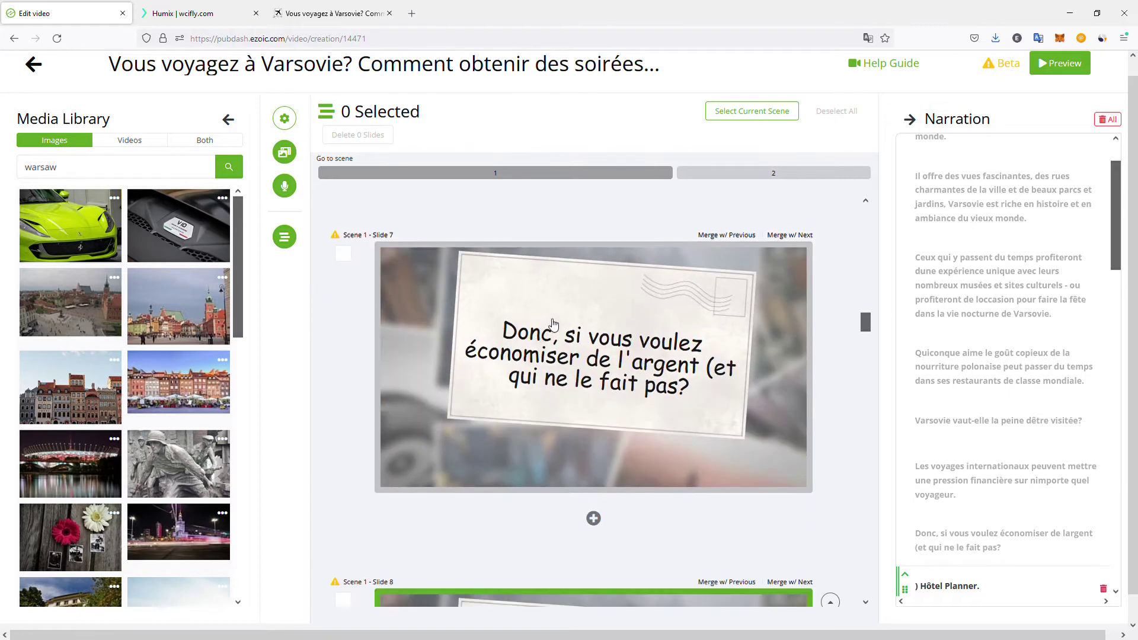
scroll(536, 323, "down", 1)
scroll(537, 323, "up", 1)
left_click(92, 172)
left_click(60, 167)
left_click_drag(59, 169, 2, 170)
type("mo")
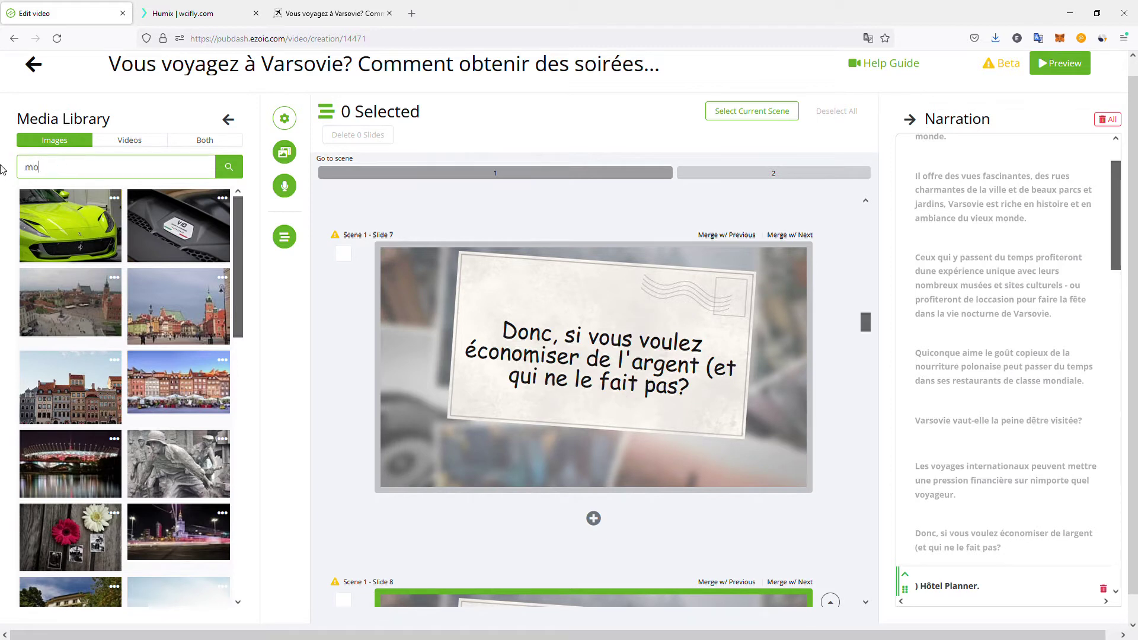
type("ney")
key("Return")
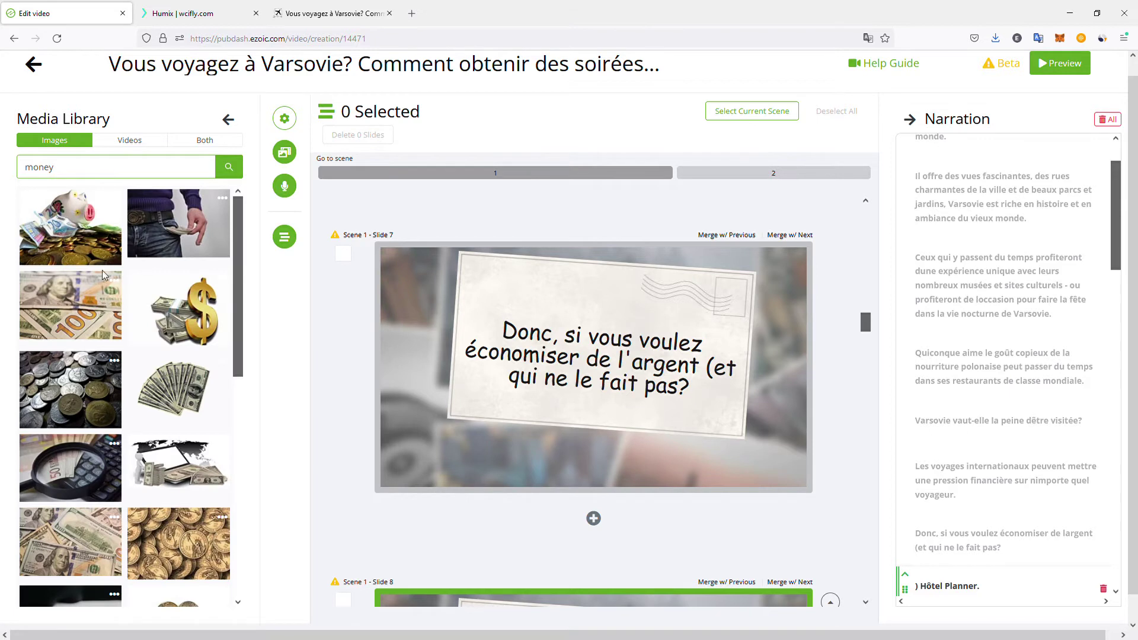
left_click_drag(165, 234, 499, 325)
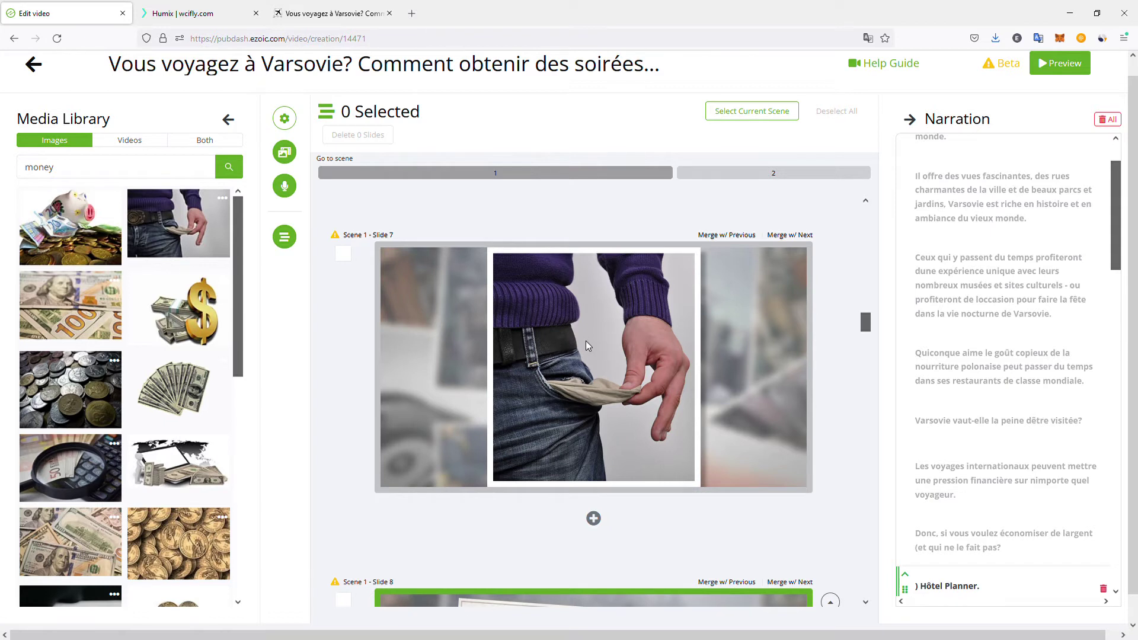
Step: Limit the media library to videos and review the text of scene 1's slides 8 to 15
left_click(152, 146)
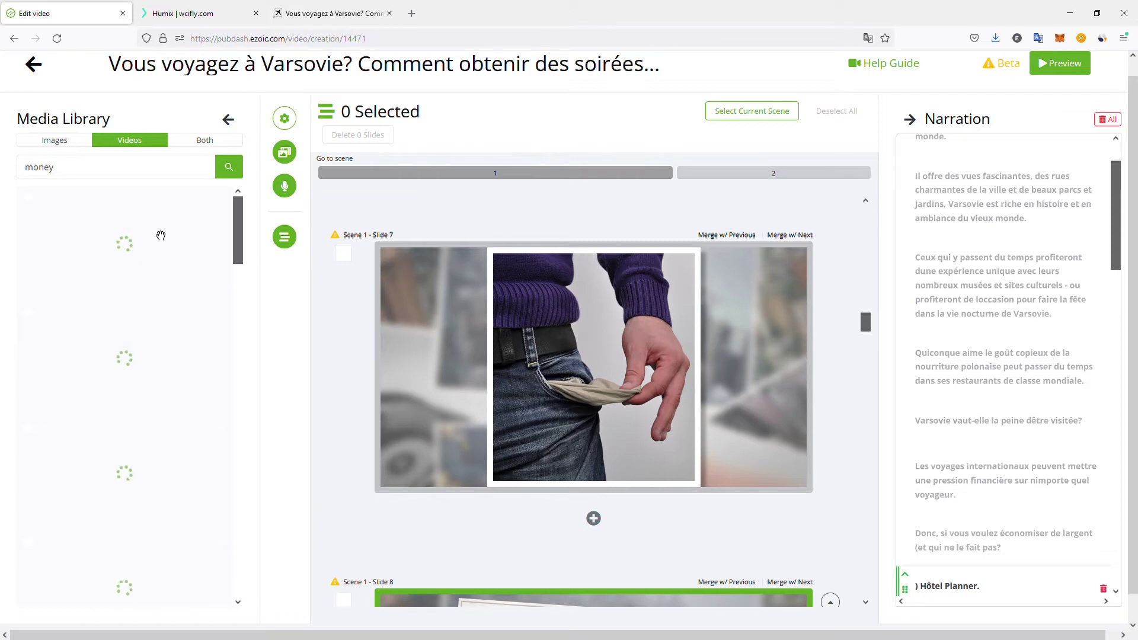
scroll(443, 280, "down", 10)
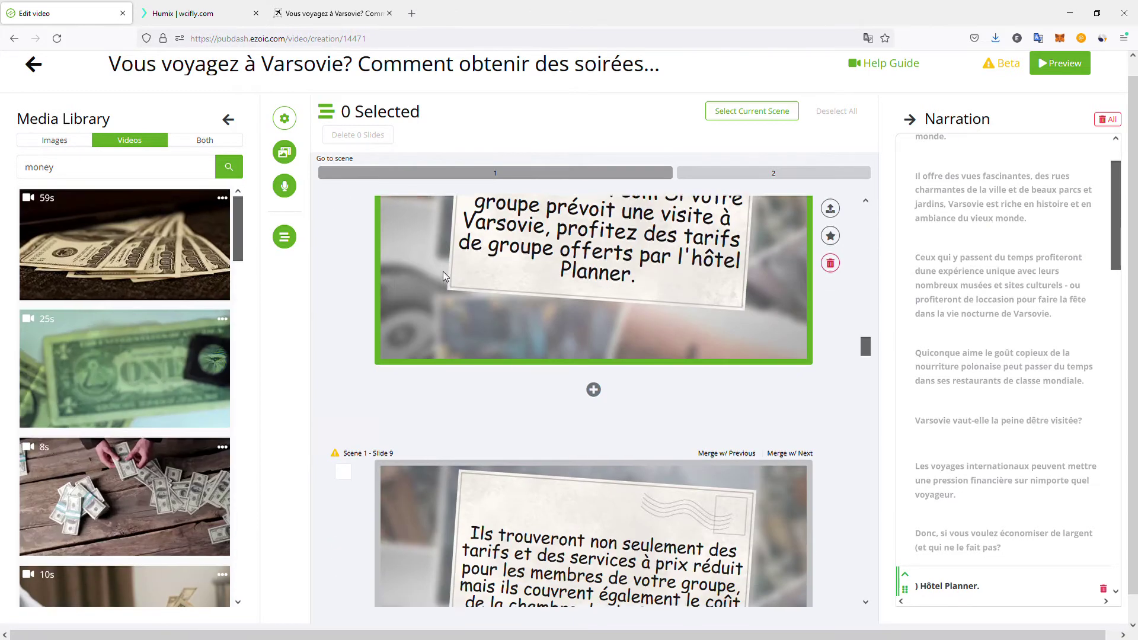
scroll(447, 277, "down", 7)
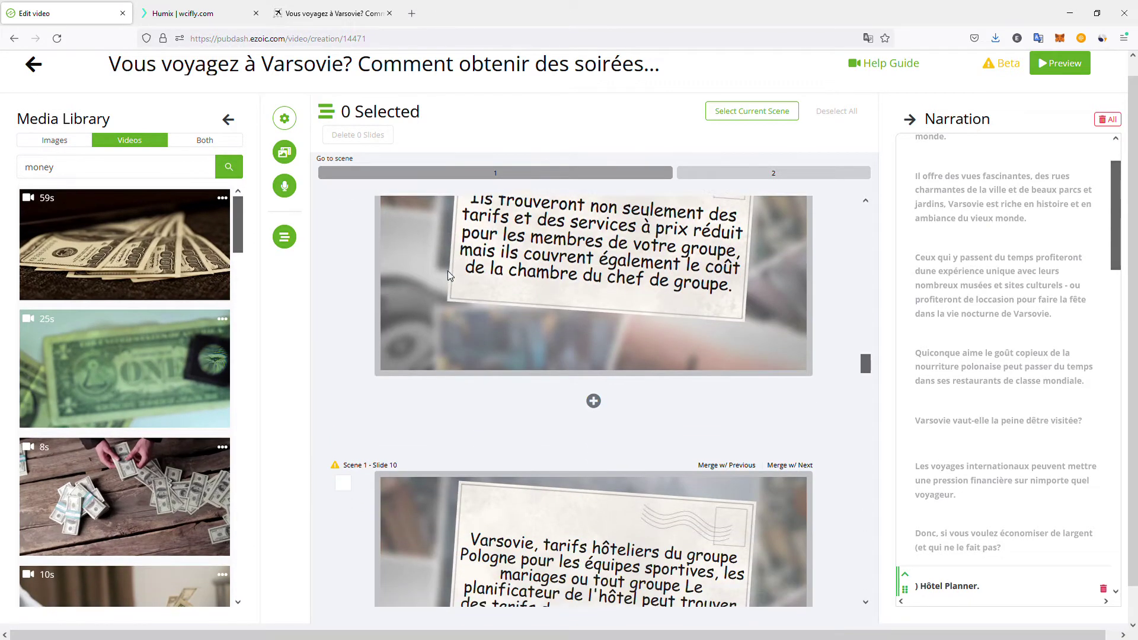
scroll(446, 280, "down", 10)
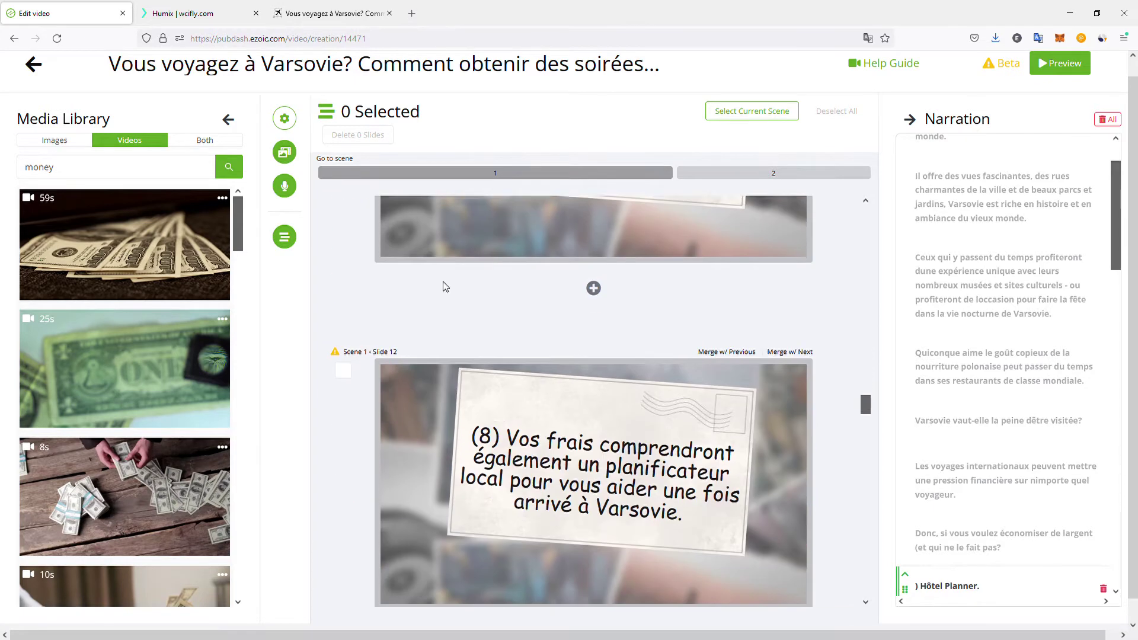
scroll(448, 284, "down", 1)
scroll(449, 277, "down", 18)
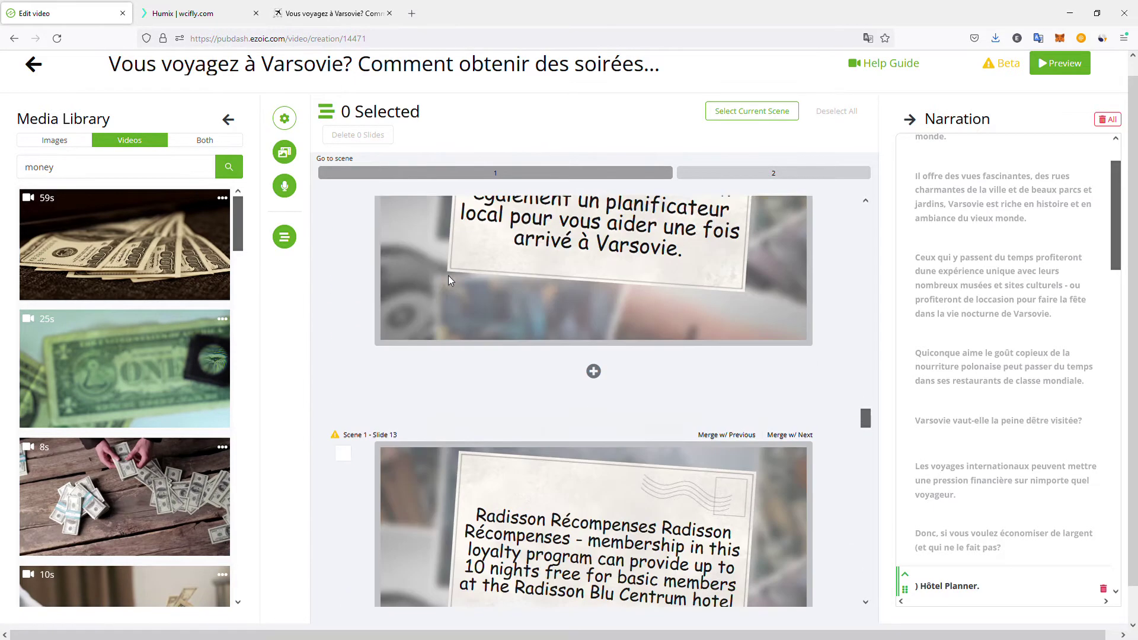
scroll(446, 286, "down", 3)
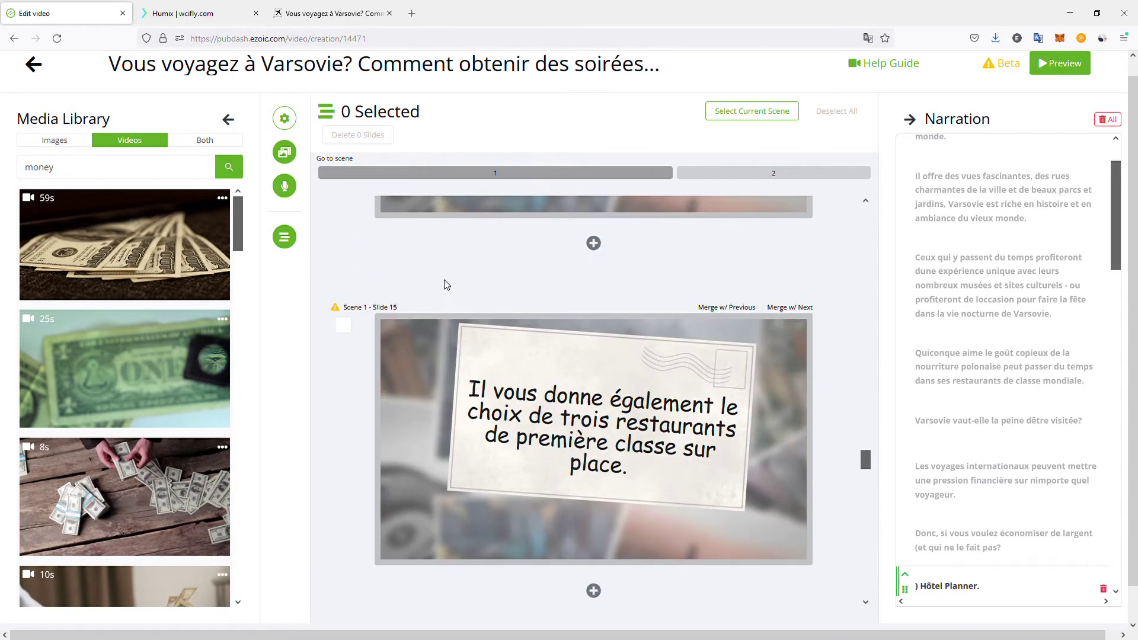
scroll(445, 281, "down", 2)
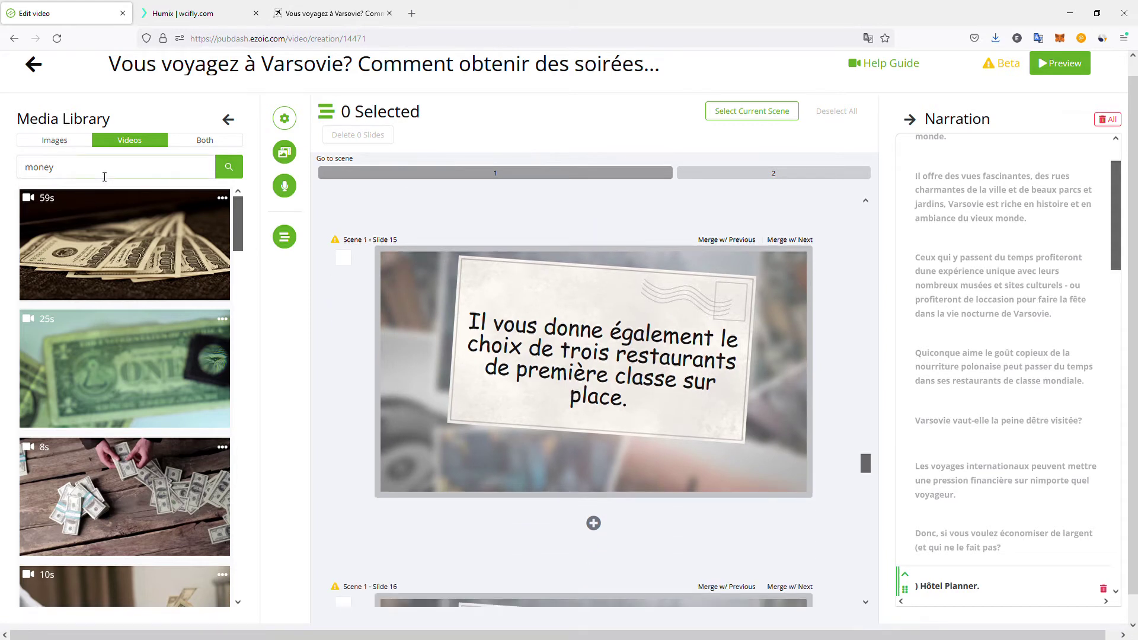
Step: Search the videos for "restaurant" and place the 9-second clip of meat on a flaming grill on slide 15
double_click(49, 171)
type("restaurant")
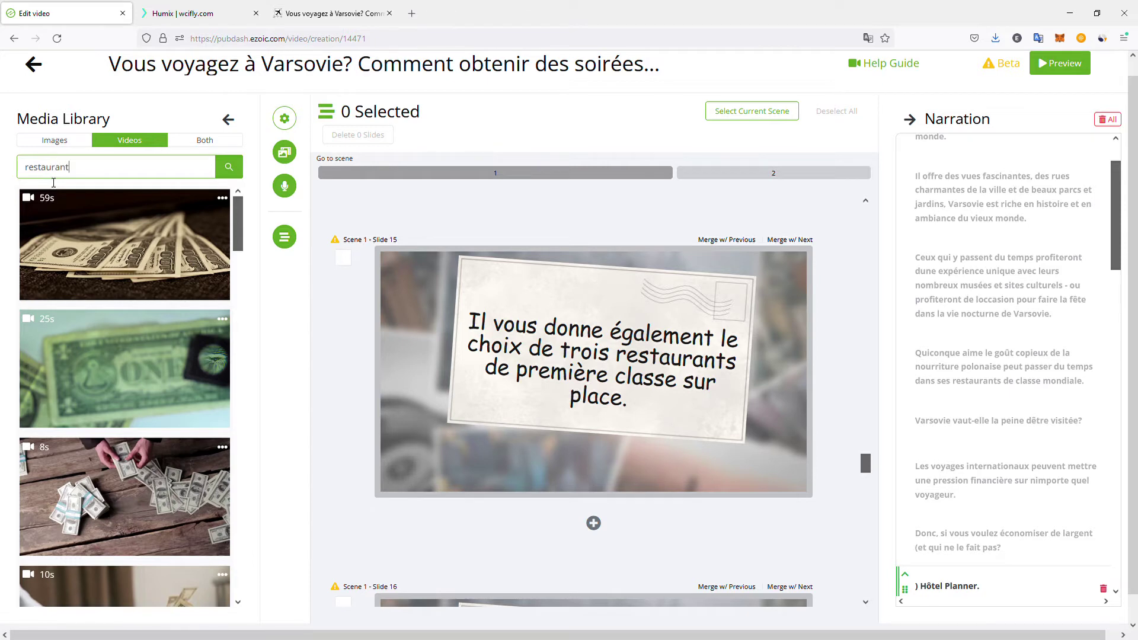
key("Return")
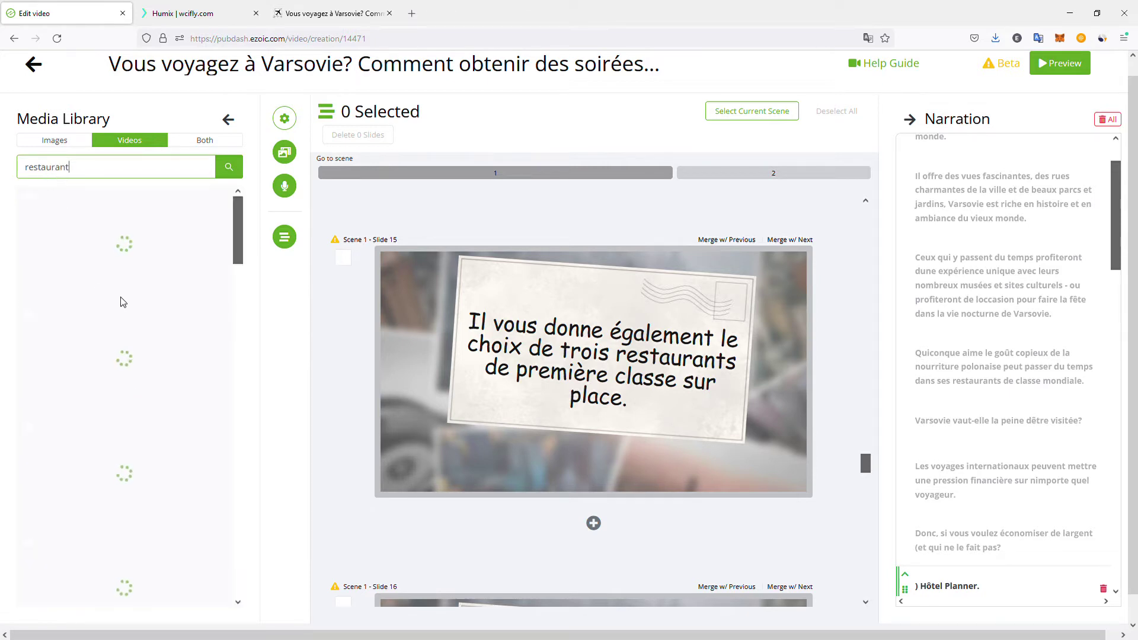
scroll(150, 286, "down", 6)
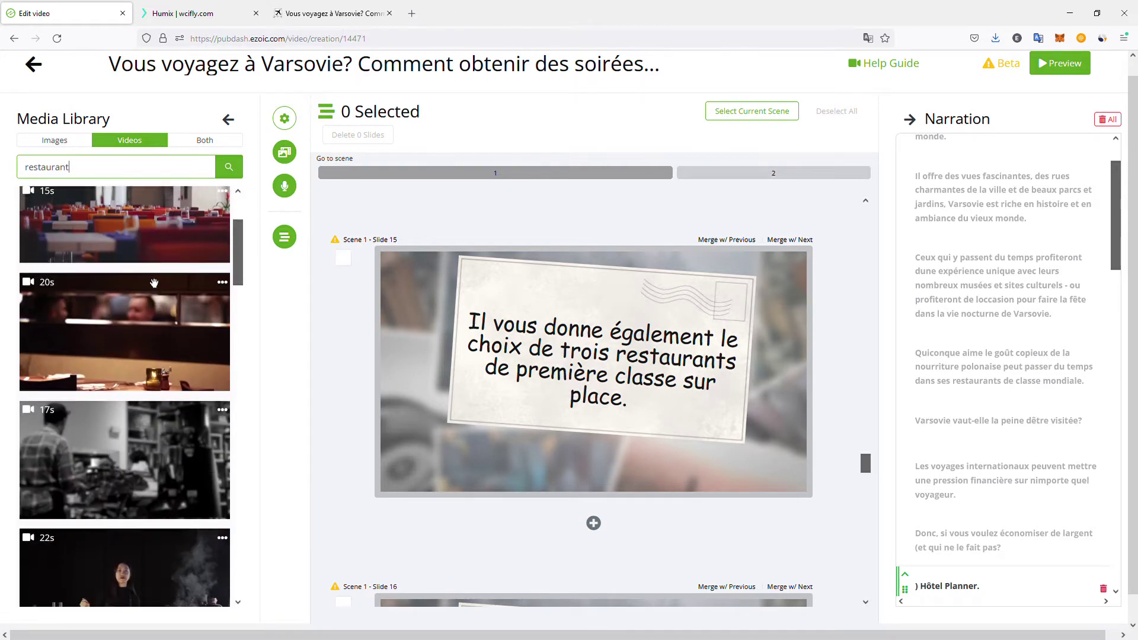
scroll(150, 286, "down", 8)
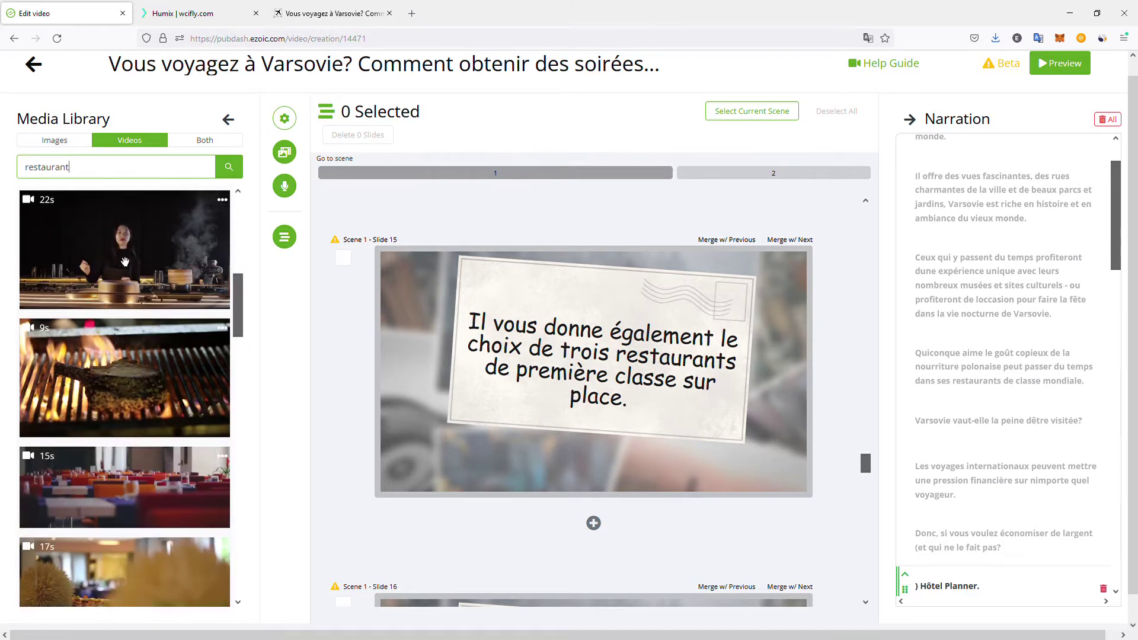
left_click_drag(106, 379, 442, 365)
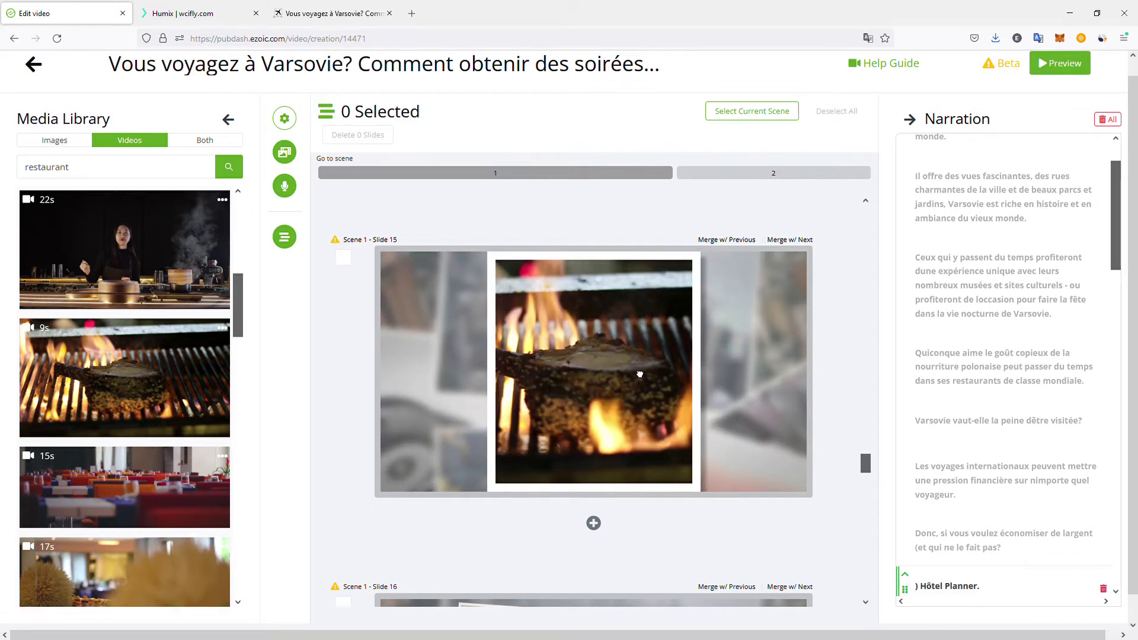
Step: Return to scene 1's slide 3 and search the media library's videos for "warsaw" to find a clip for it
scroll(618, 368, "down", 4)
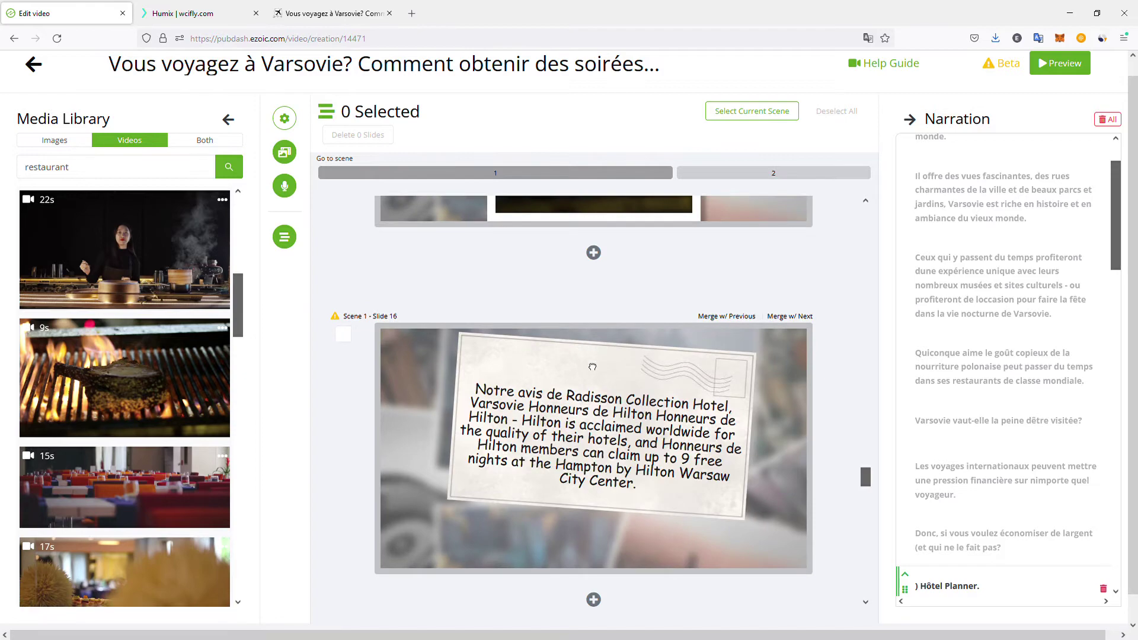
scroll(600, 392, "up", 5)
scroll(600, 392, "up", 8)
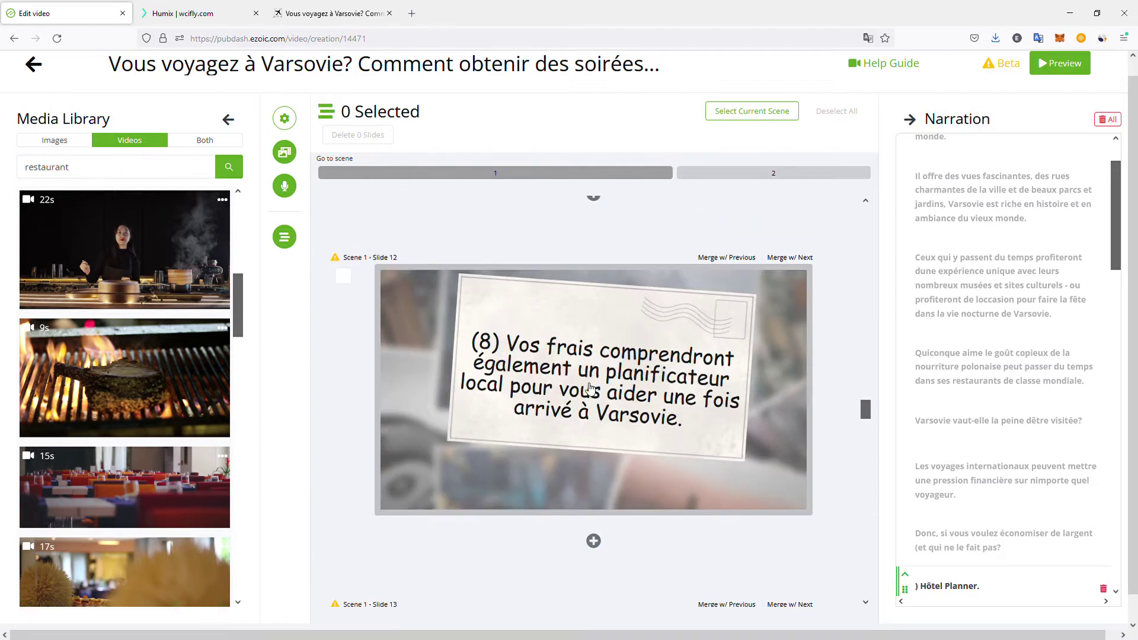
scroll(590, 383, "up", 10)
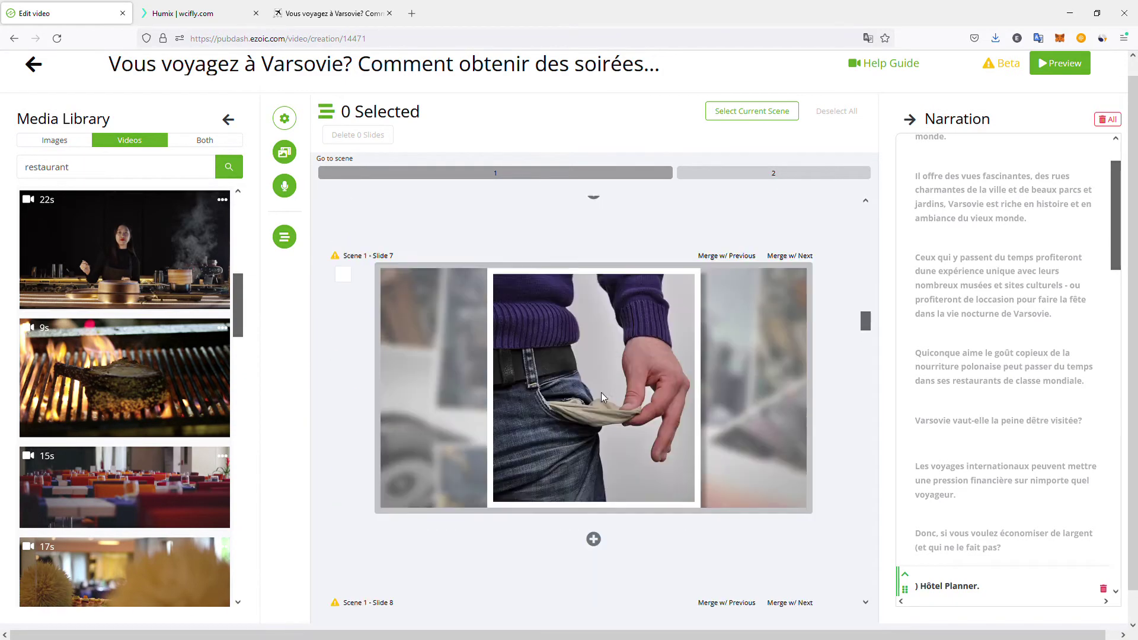
scroll(606, 399, "up", 4)
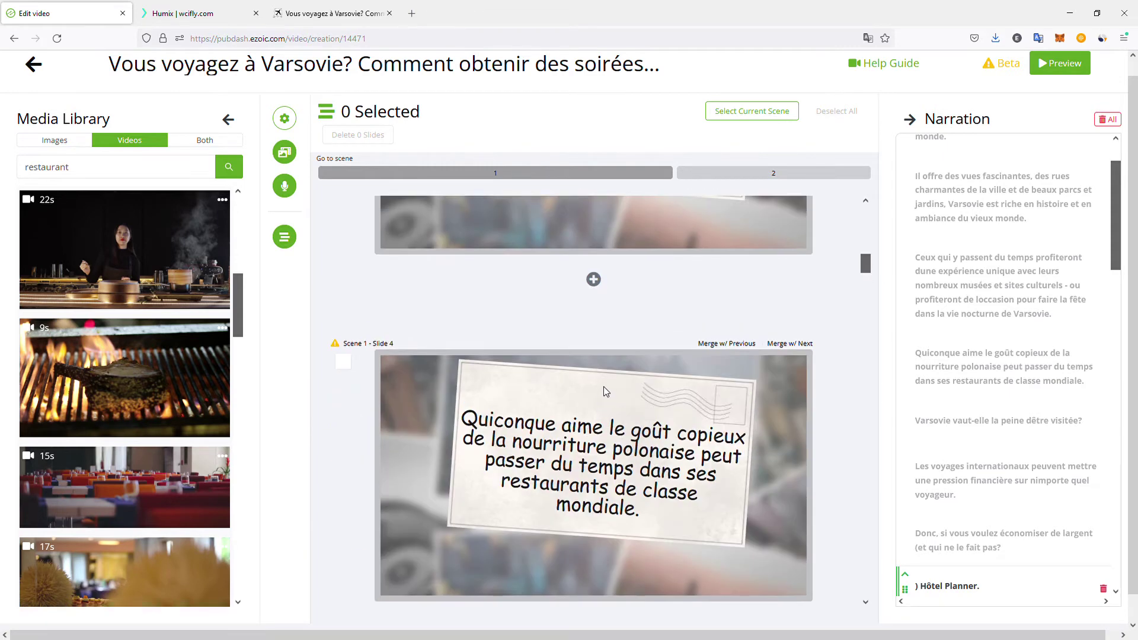
scroll(606, 391, "up", 2)
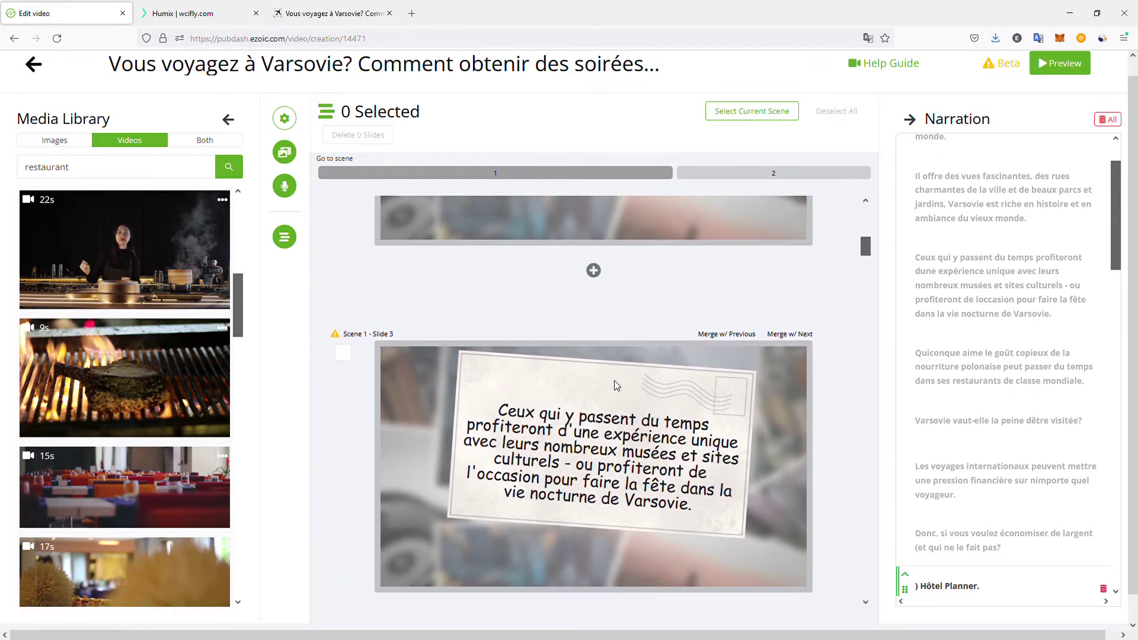
left_click(101, 167)
key("ctrl+a")
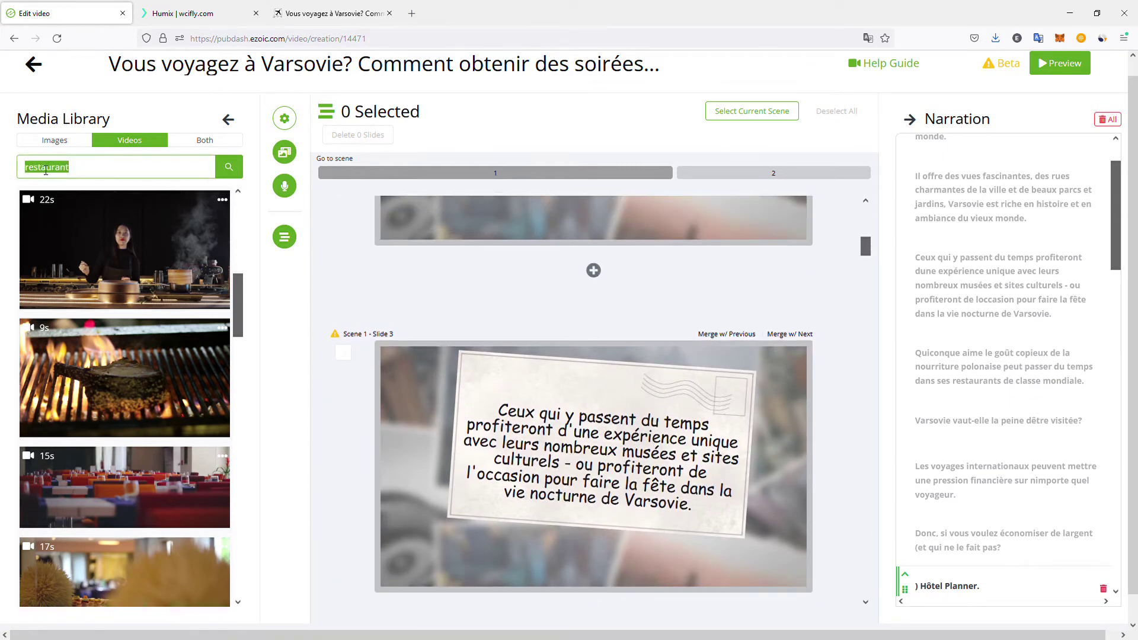
type("warsaw")
key("Return")
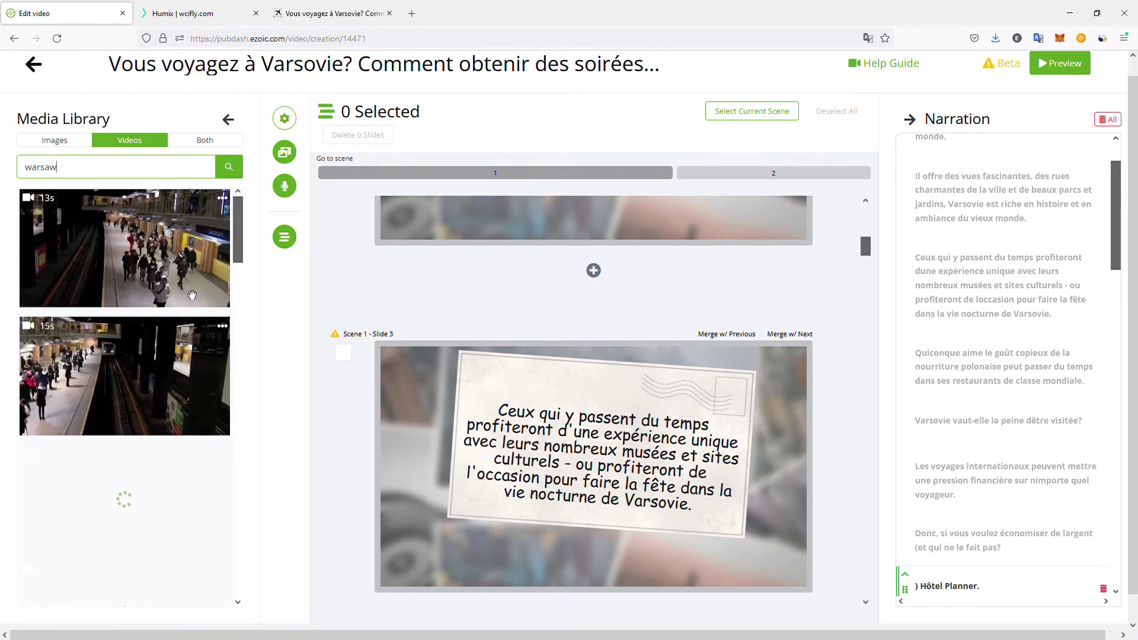
Step: Place the video clip of Warsaw's skyline behind an old church and snowy rooftops on scene 1's slide 3
scroll(121, 353, "down", 4)
scroll(121, 354, "down", 2)
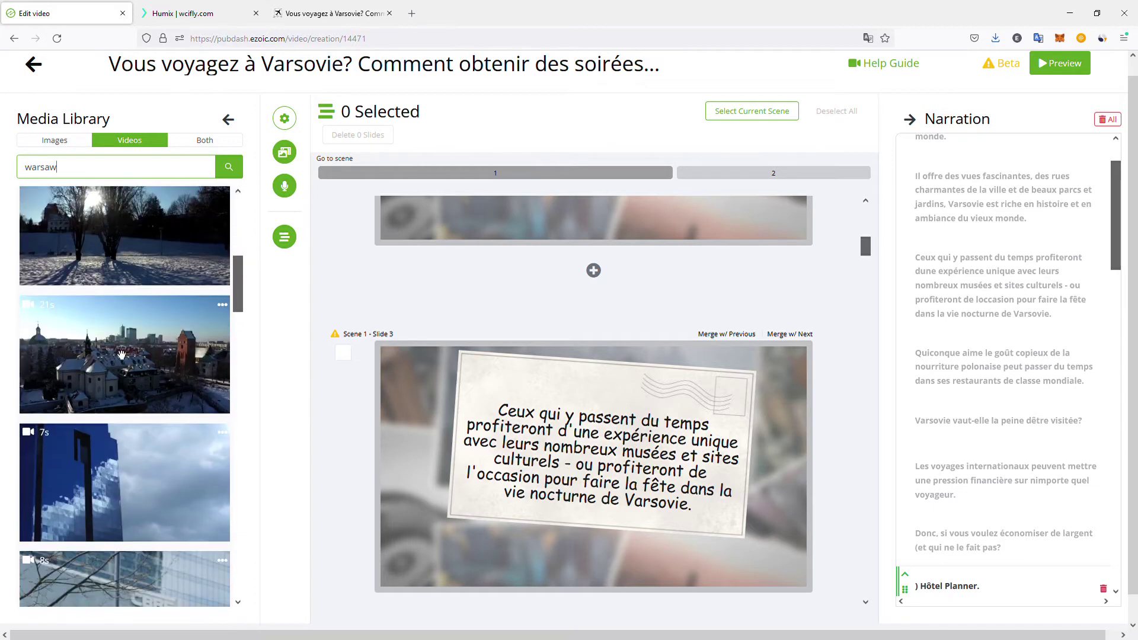
left_click_drag(124, 369, 560, 416)
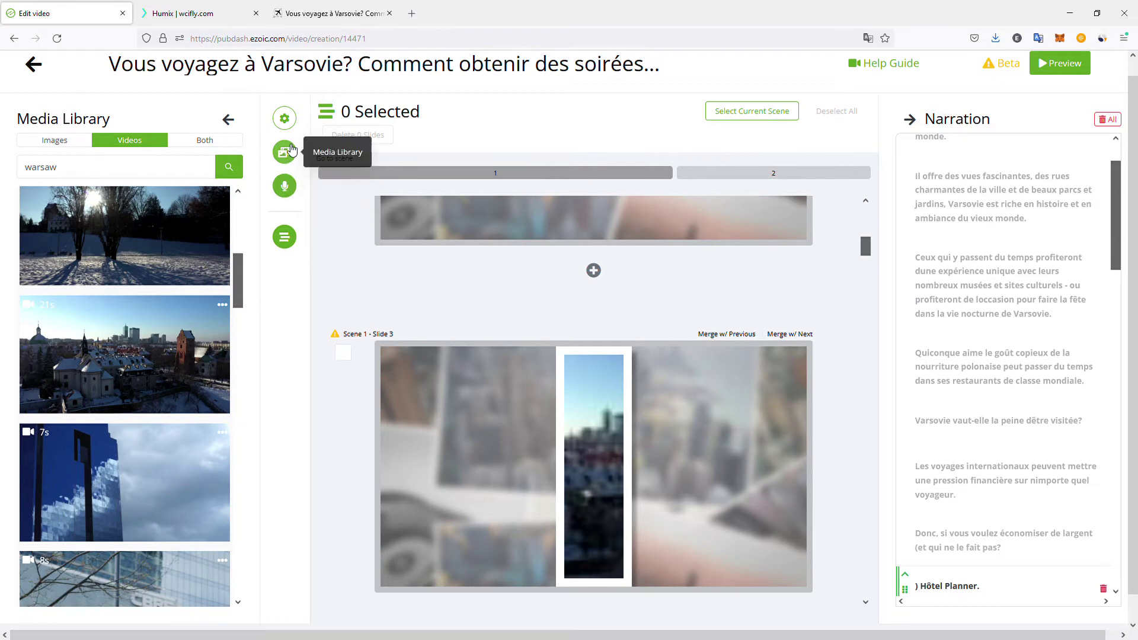
Step: Play the sample of the fr-CA voice Chantal and set the video's narrator to Lea, Female, fr-FR
left_click(285, 119)
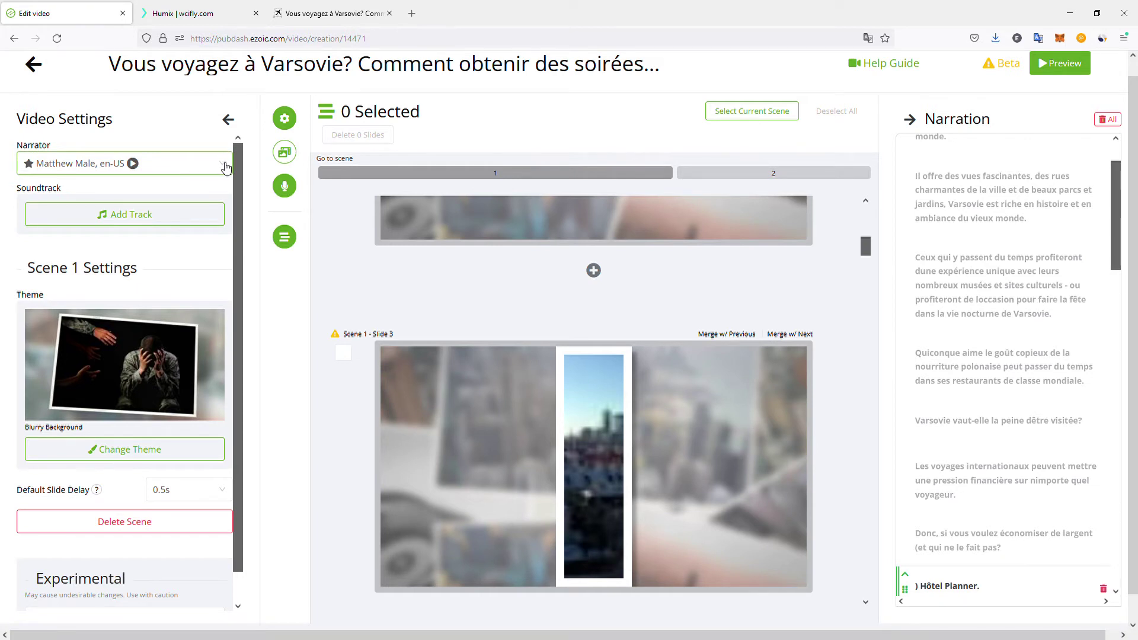
left_click(226, 168)
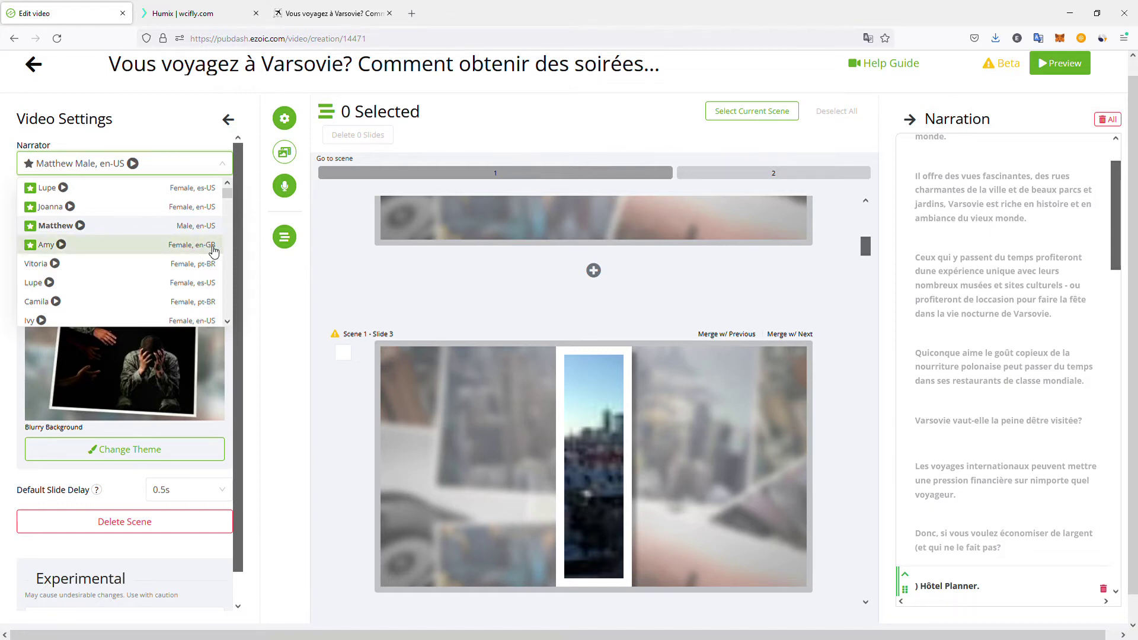
scroll(183, 225, "down", 3)
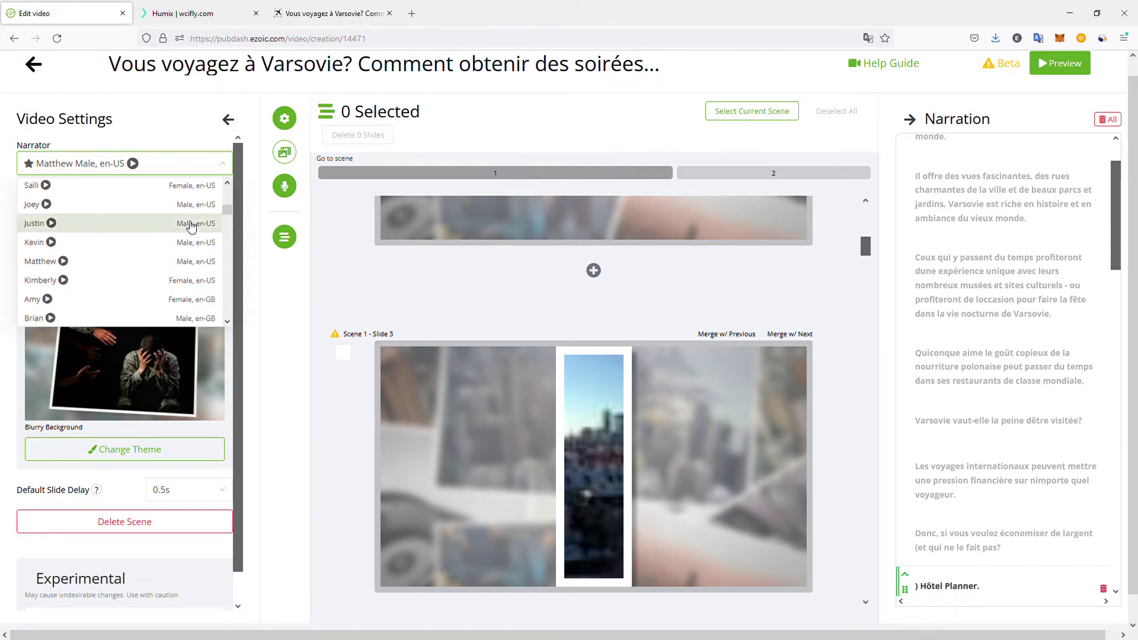
scroll(185, 228, "down", 5)
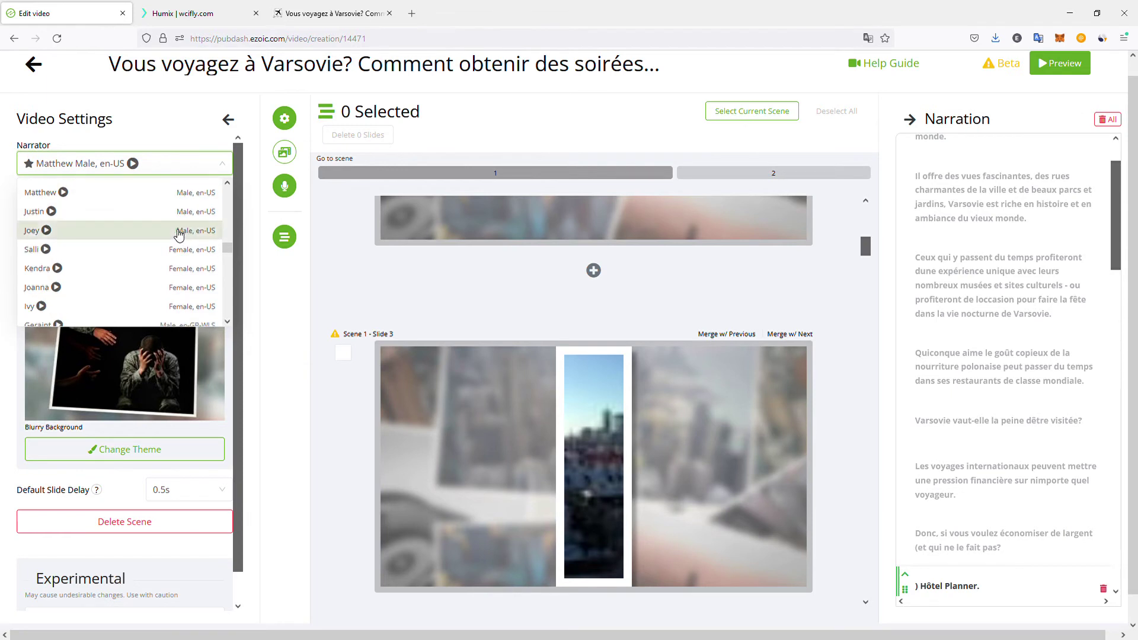
scroll(178, 232, "down", 3)
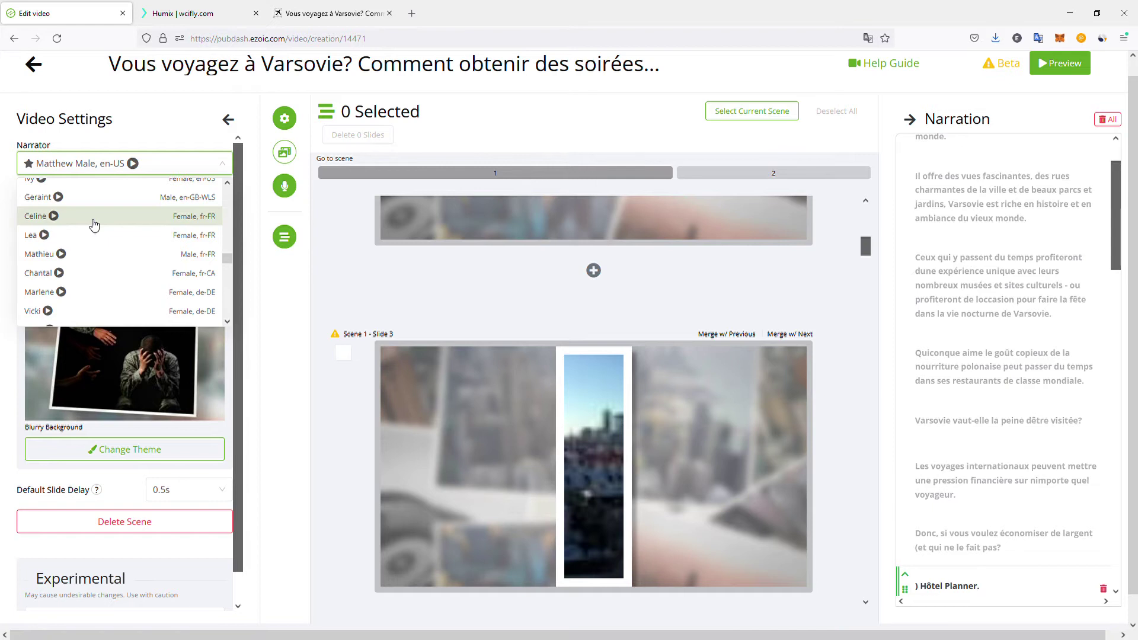
left_click(60, 273)
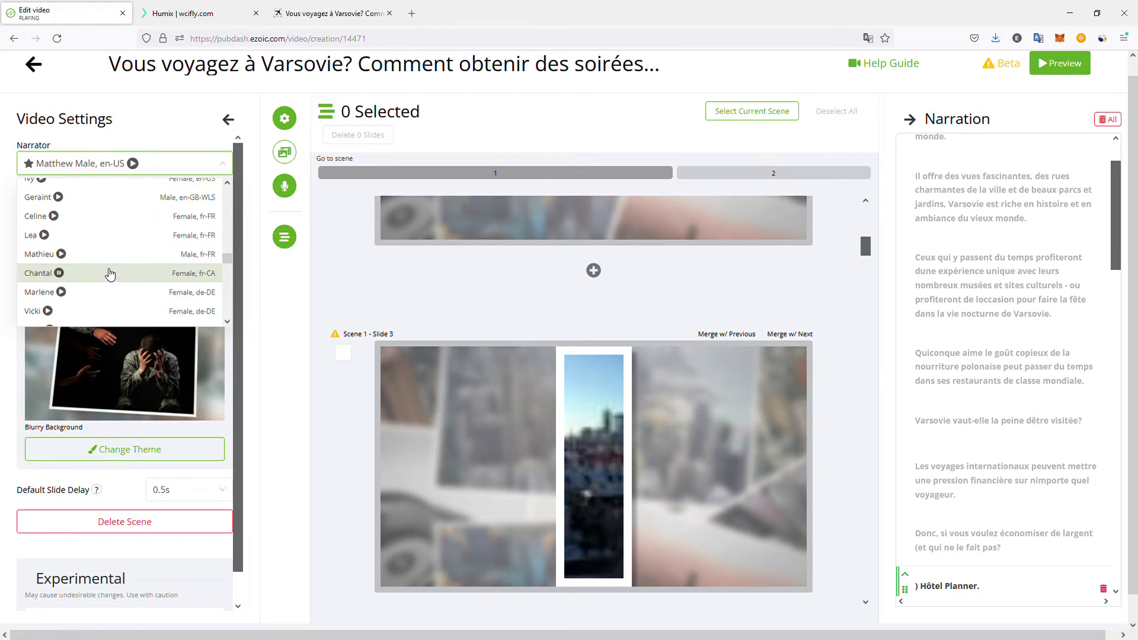
left_click(109, 238)
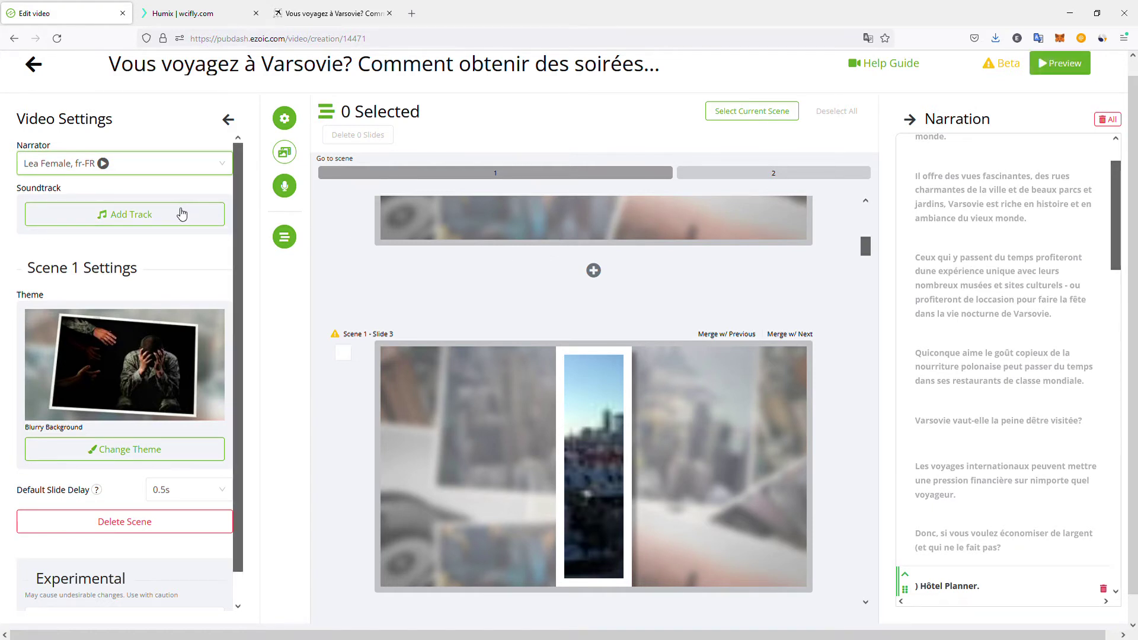
Step: Add the library tracks "Quirky Retro Background Music" and "Give Me Elevation" to the video's soundtrack
left_click(150, 222)
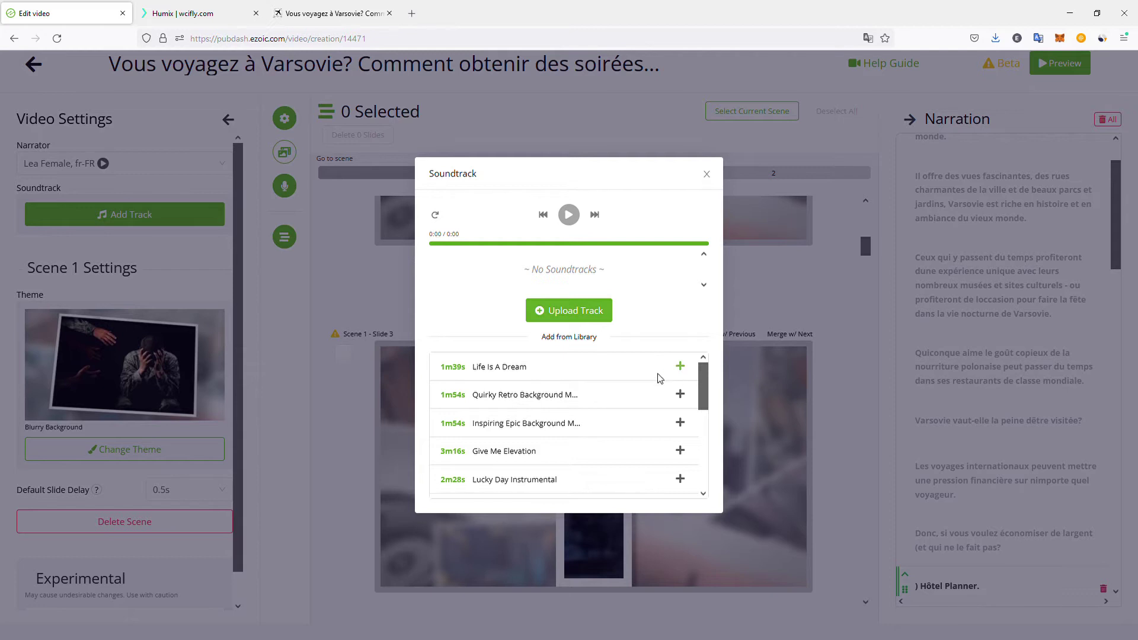
left_click(681, 395)
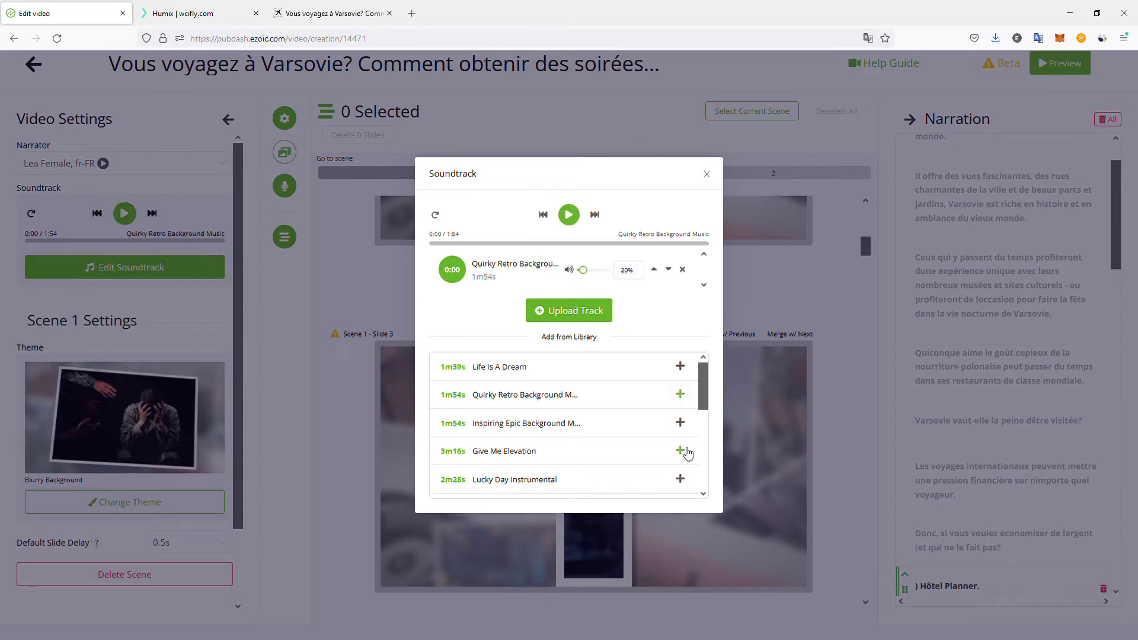
left_click(680, 451)
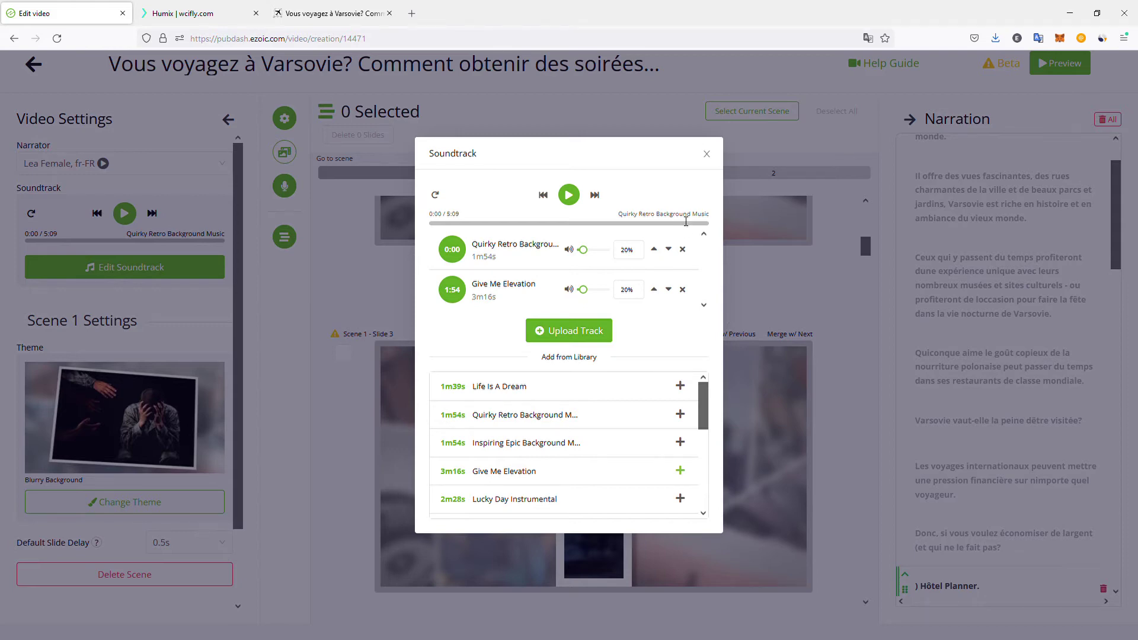
left_click(707, 157)
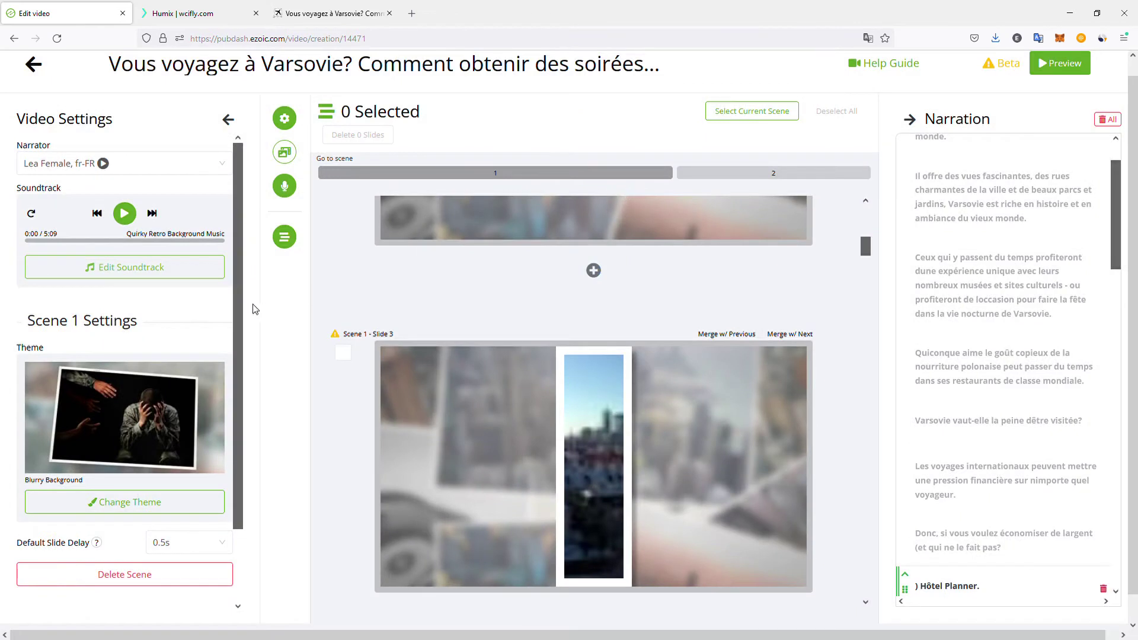
Step: Browse all three pages of available themes for scene 1 without choosing a different one
scroll(169, 320, "down", 3)
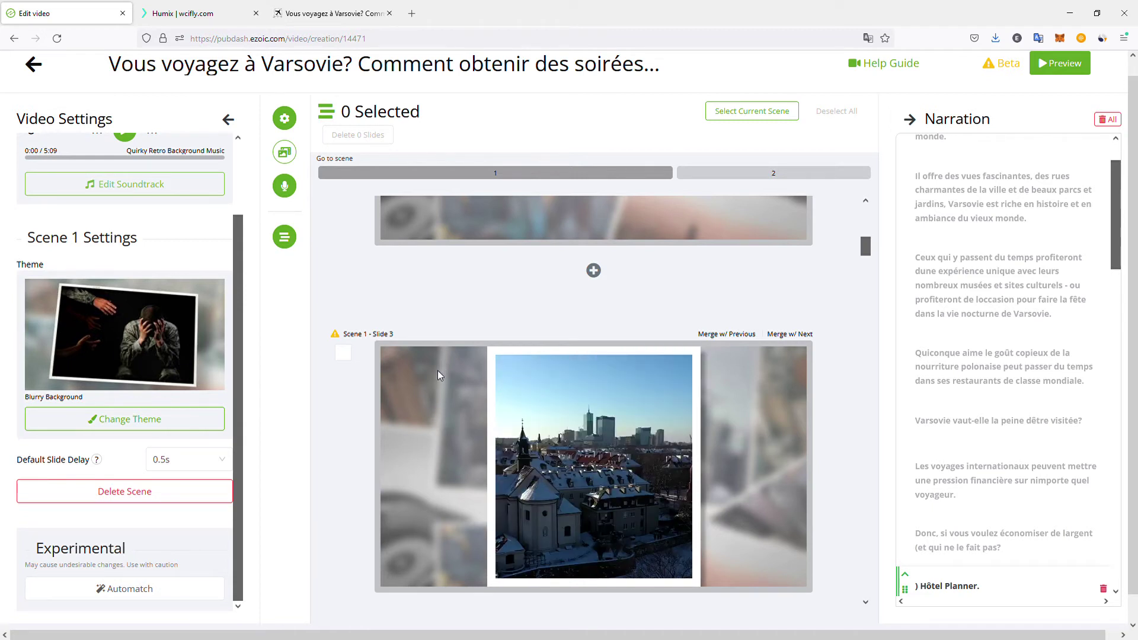
left_click(121, 423)
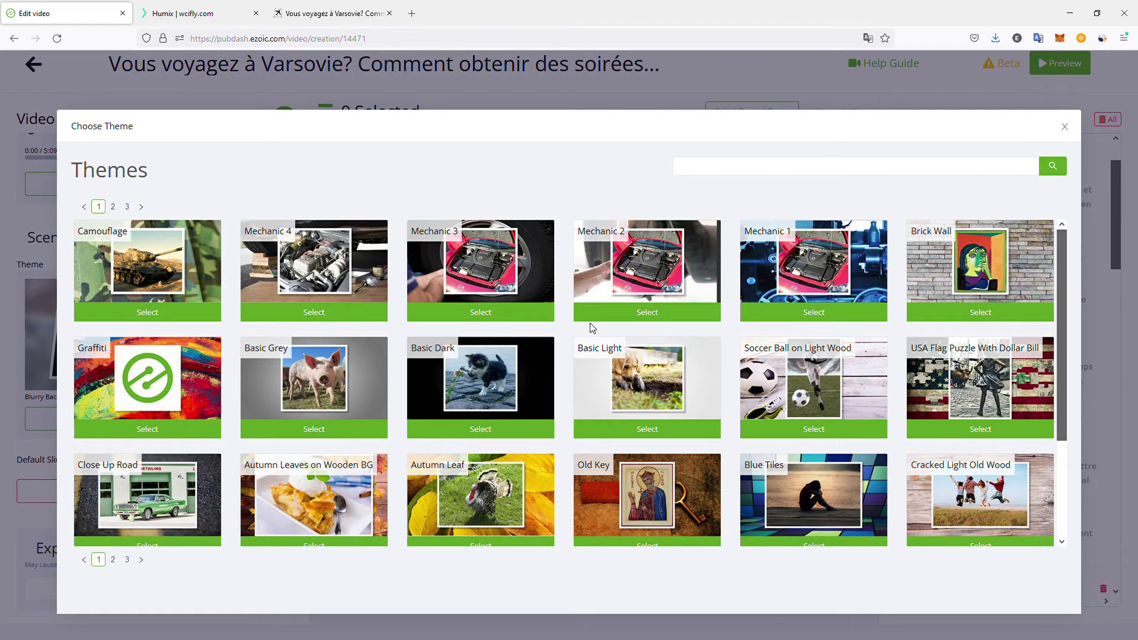
scroll(597, 347, "down", 1)
scroll(597, 346, "up", 1)
left_click(112, 559)
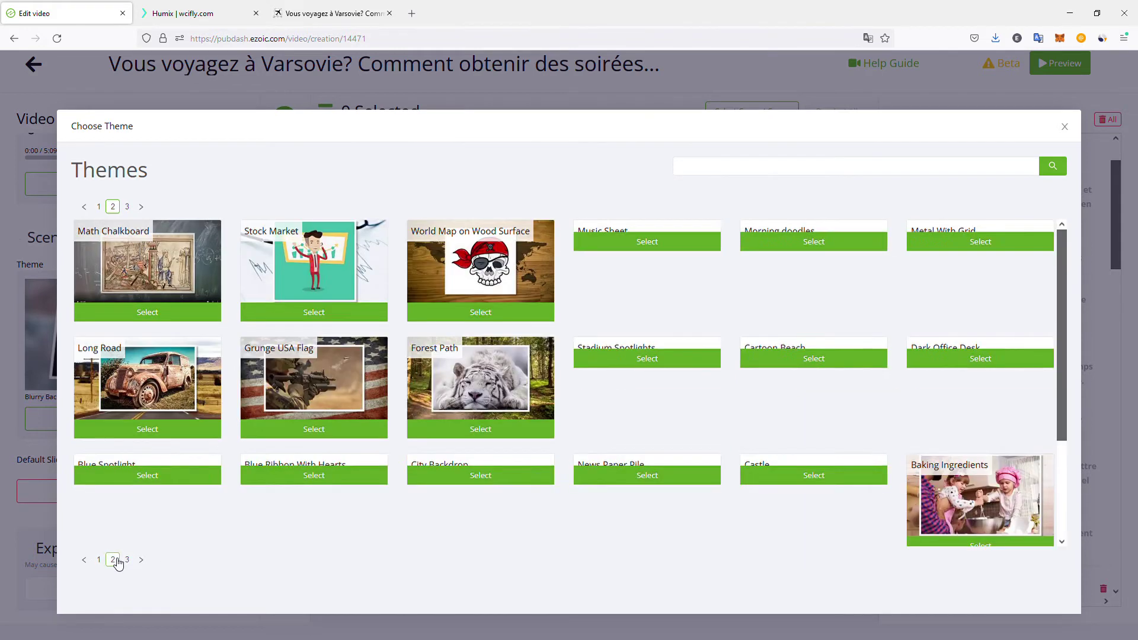
scroll(275, 451, "down", 2)
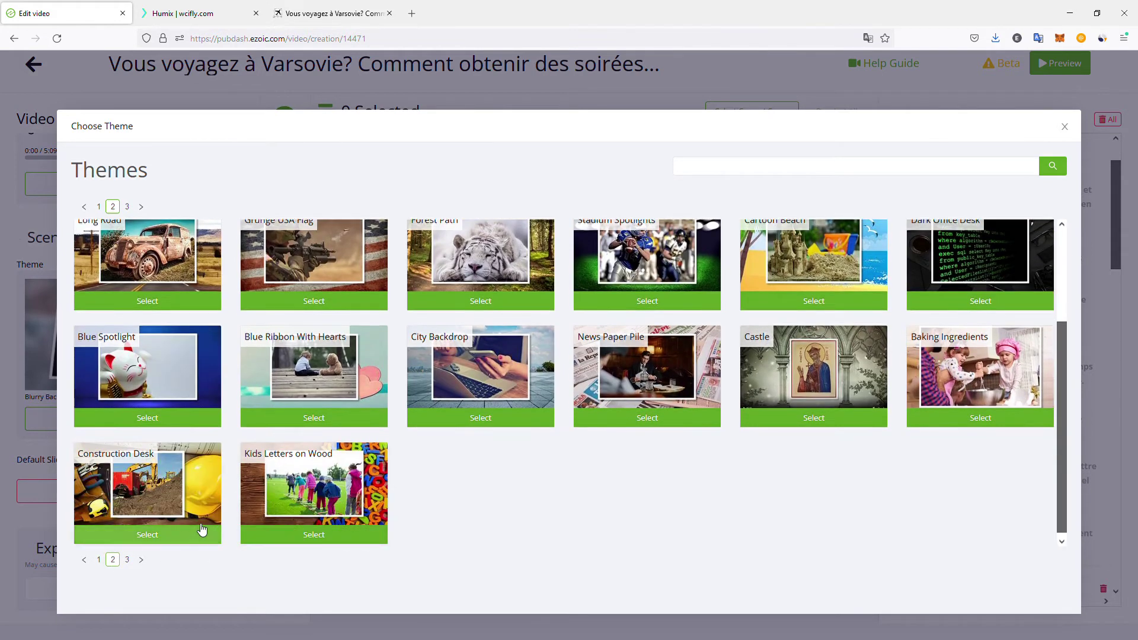
scroll(205, 525, "up", 2)
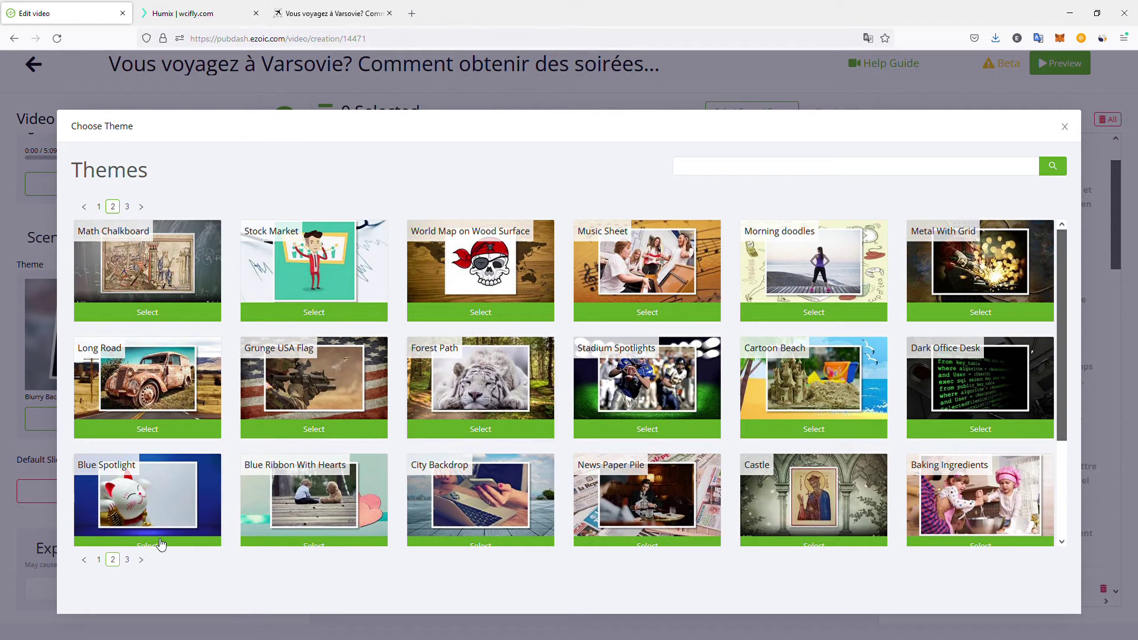
left_click(127, 560)
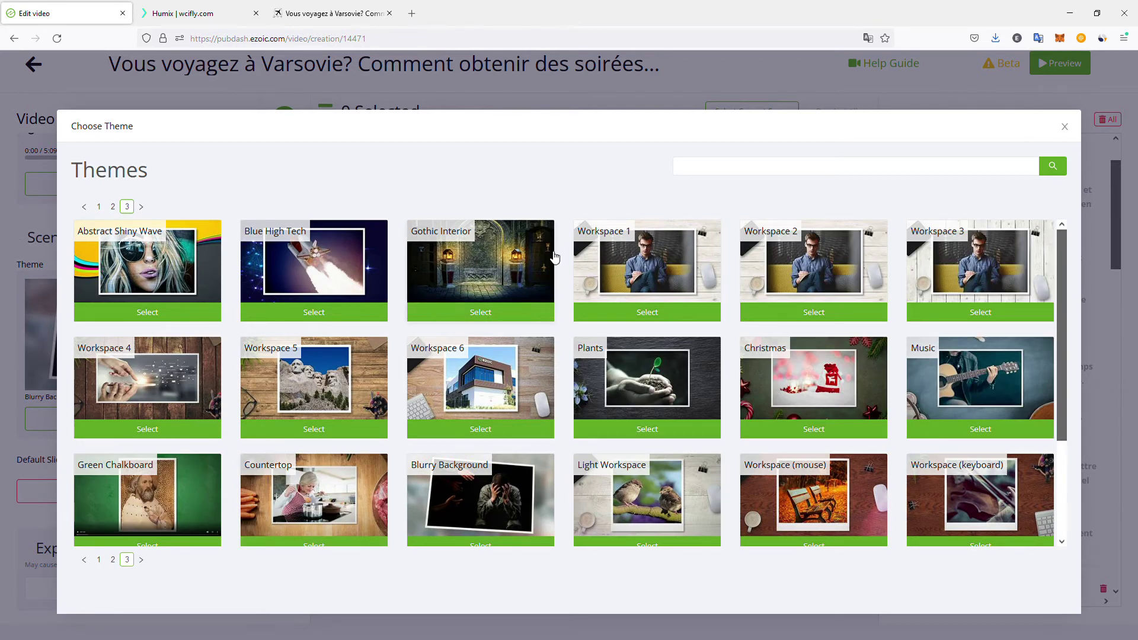
scroll(524, 286, "down", 1)
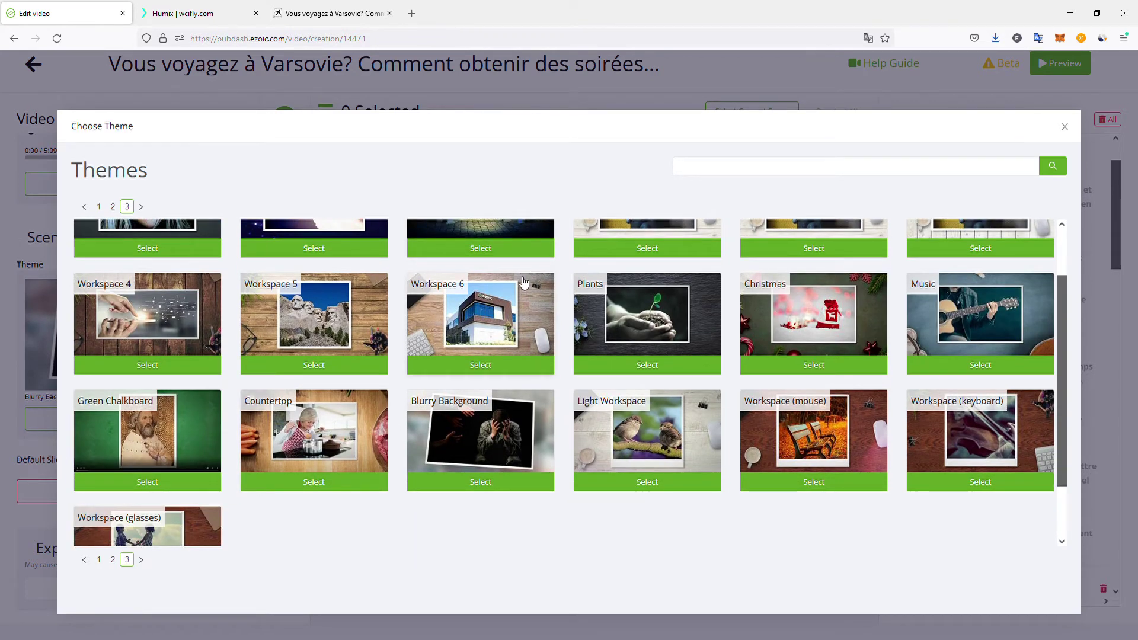
scroll(479, 364, "down", 1)
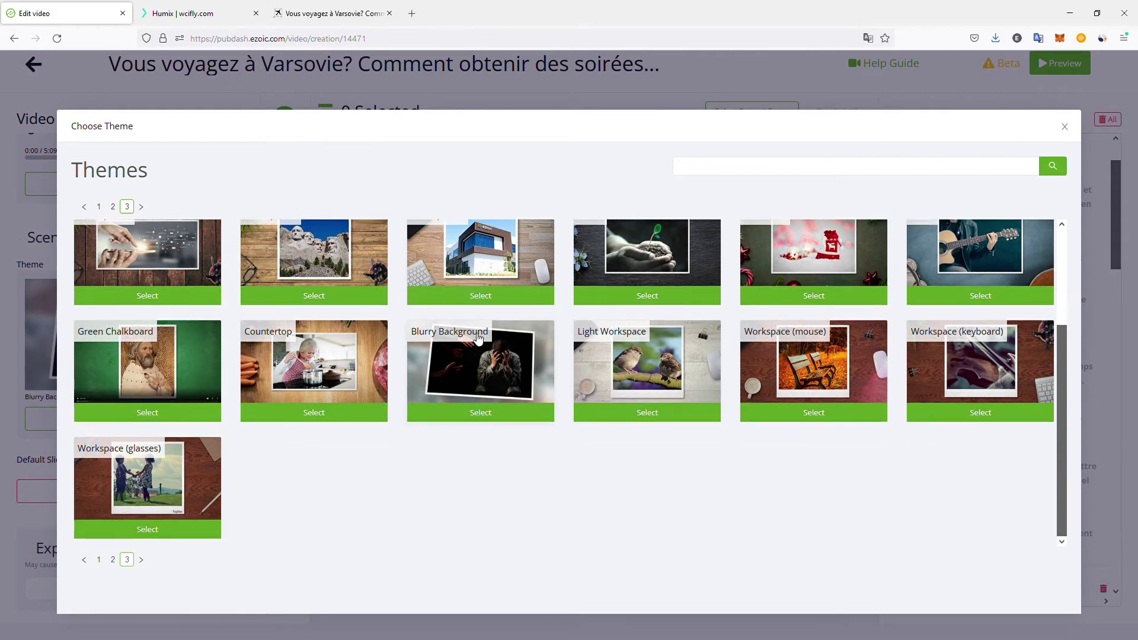
scroll(498, 339, "up", 2)
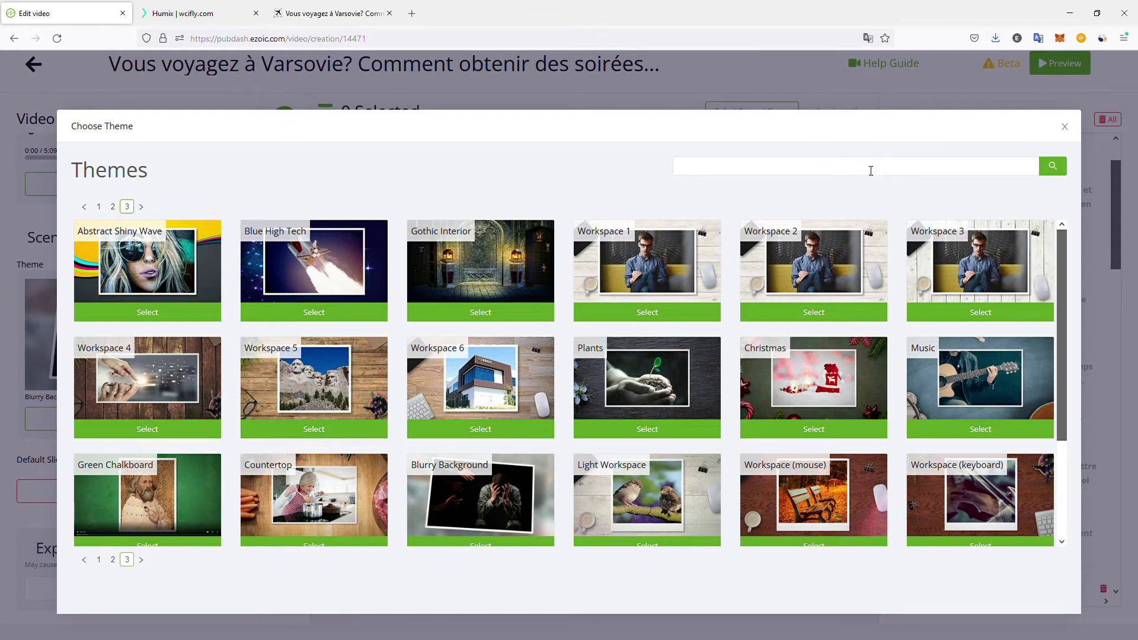
left_click(1065, 126)
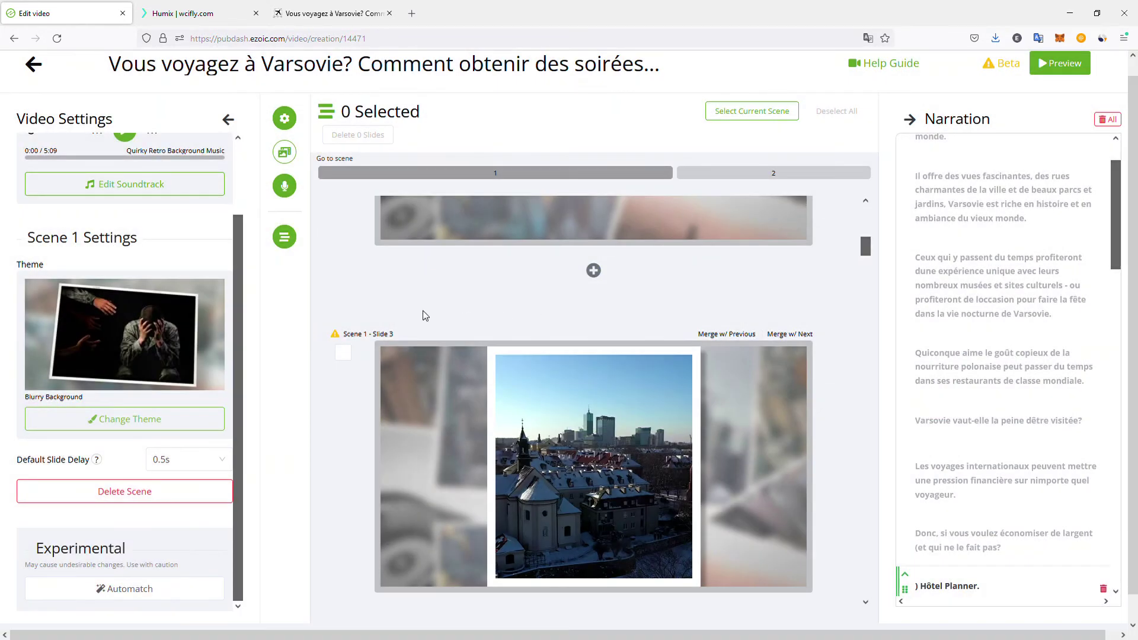
Step: Play the preview of the video from scene 1's first slide and show its track list
scroll(318, 309, "up", 2)
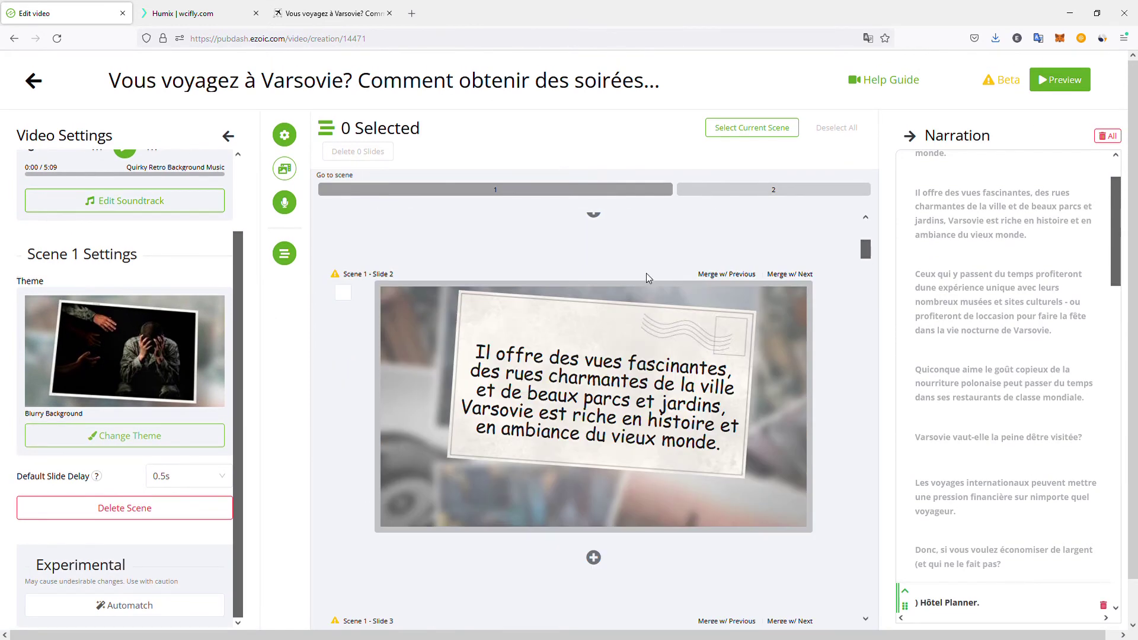
left_click_drag(1132, 102, 1132, 122)
left_click(1055, 62)
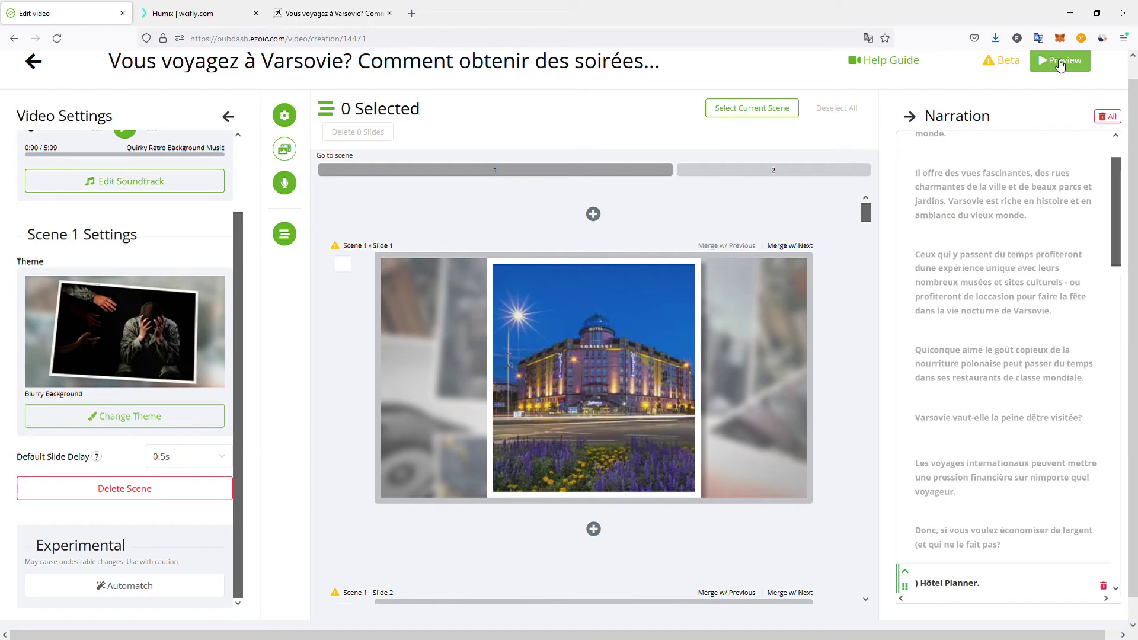
left_click(1061, 64)
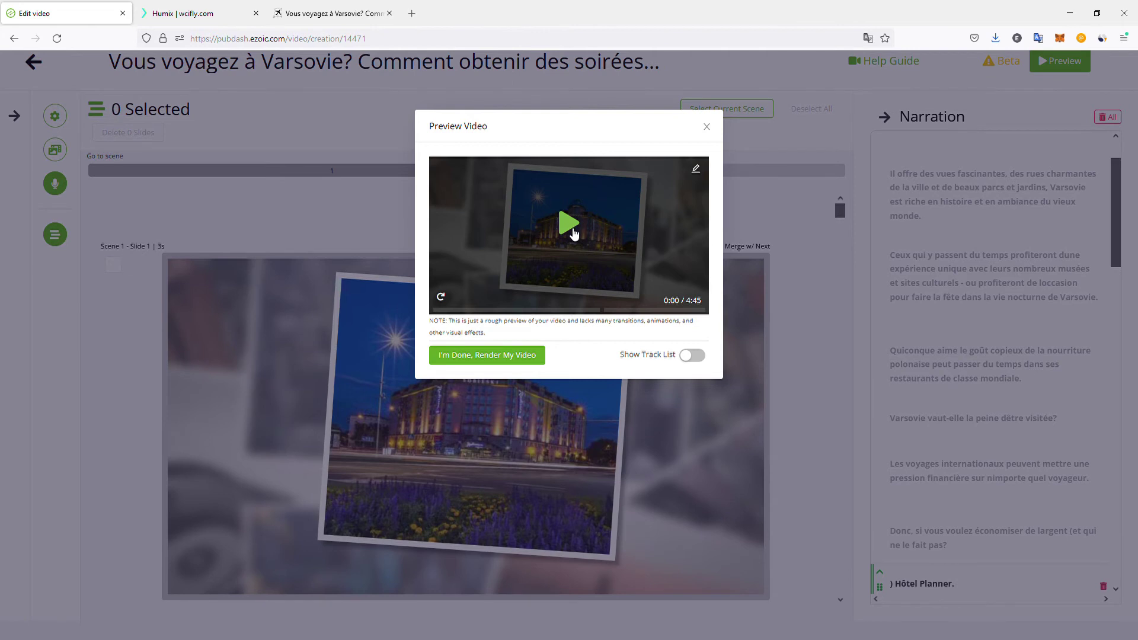
left_click(574, 231)
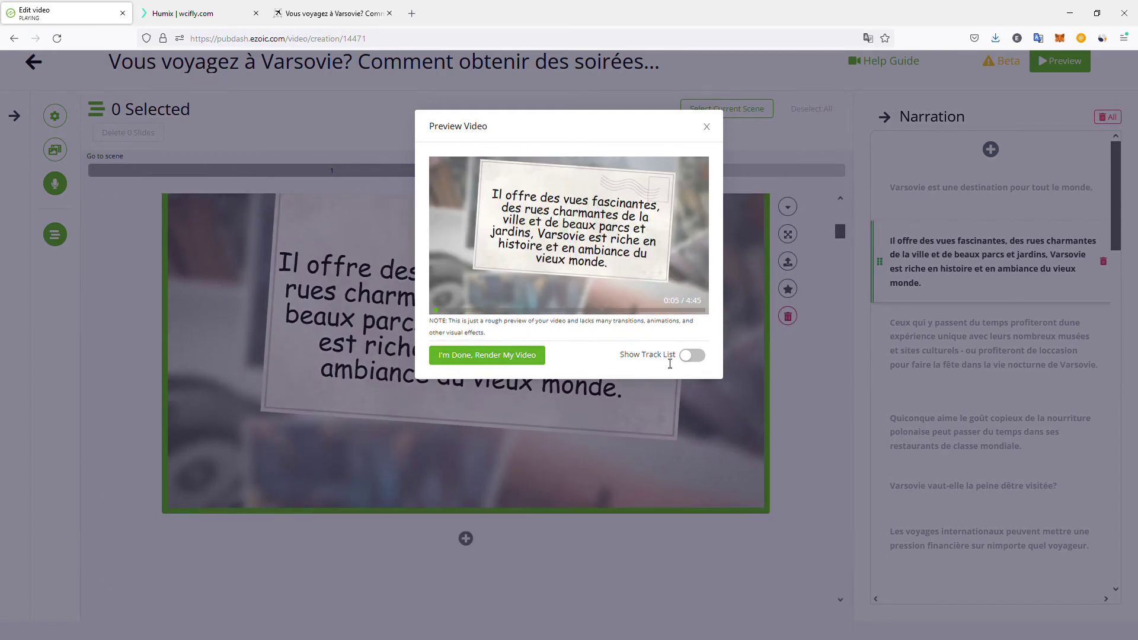
left_click(688, 356)
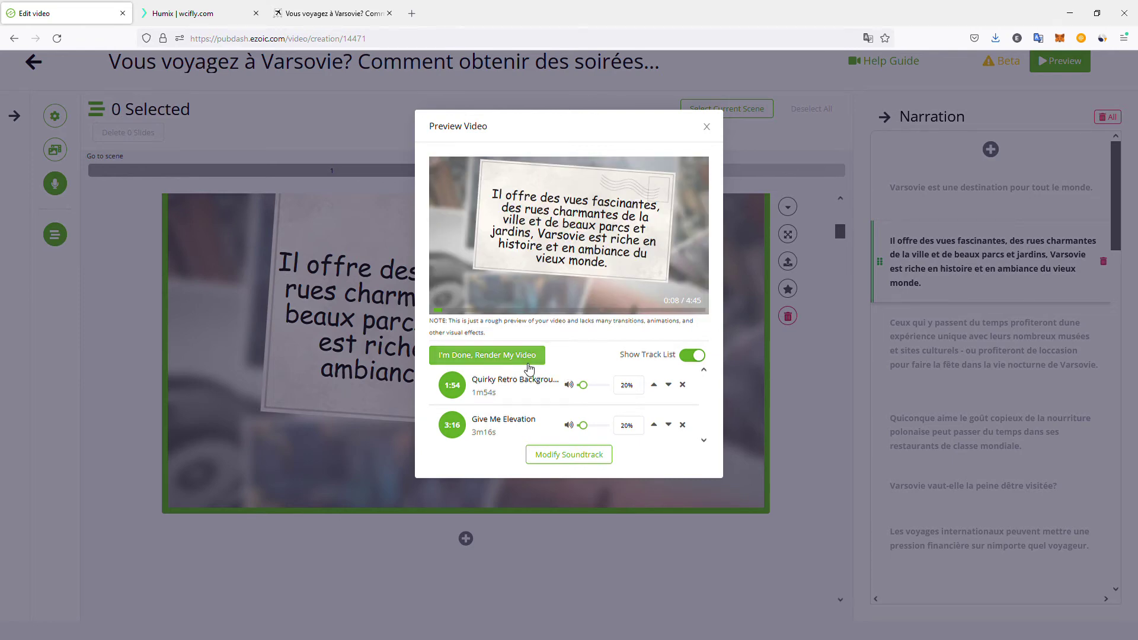
Step: Render the video with email notification and publishing upon completion enabled
left_click(529, 362)
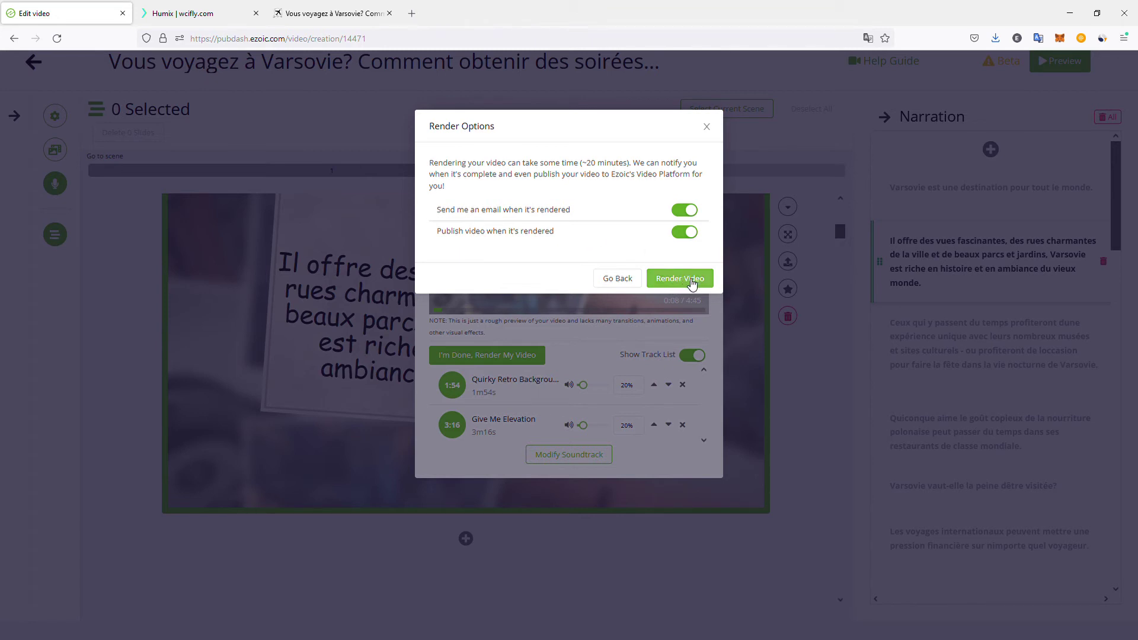
left_click(692, 284)
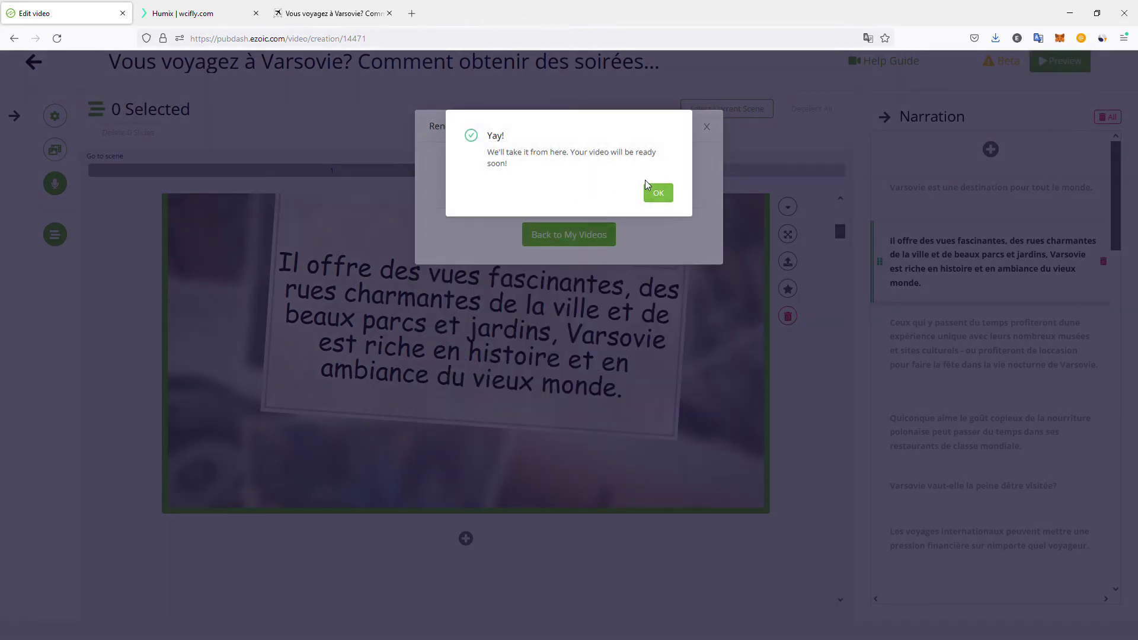
left_click(658, 193)
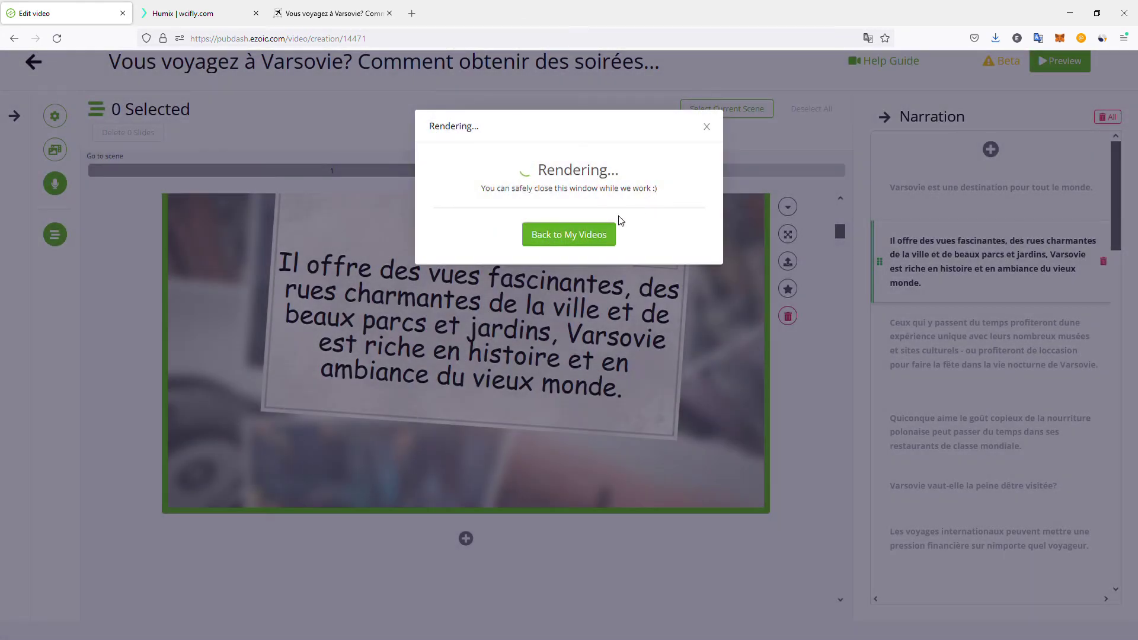
Step: Return to the video management page and check the new video's status in the Article to Video Creator list
left_click(599, 226)
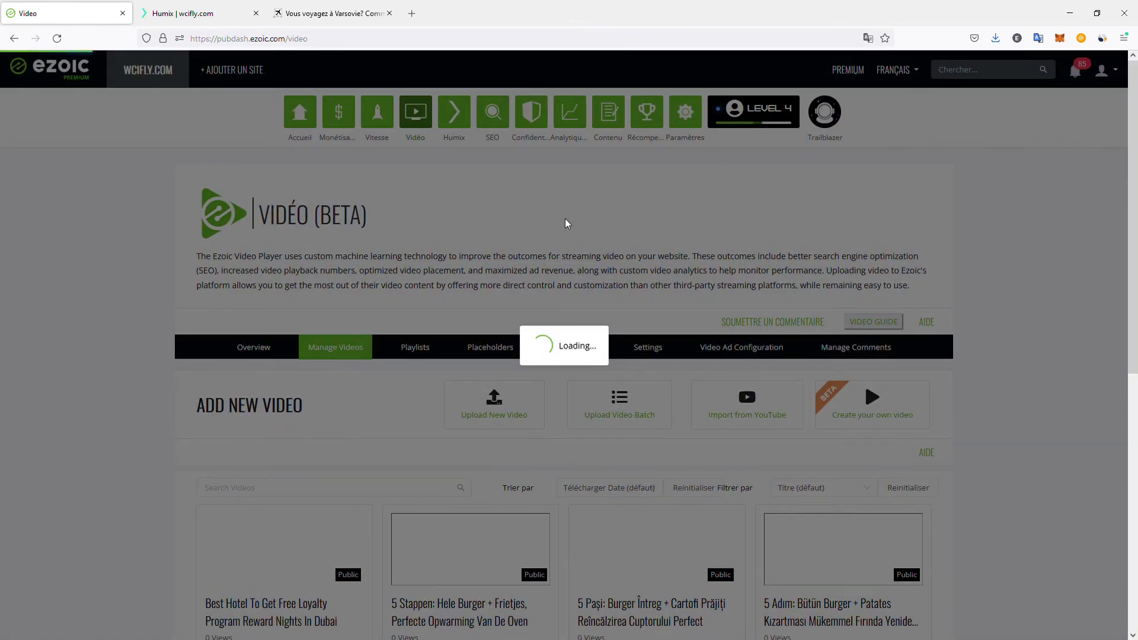
scroll(356, 264, "down", 7)
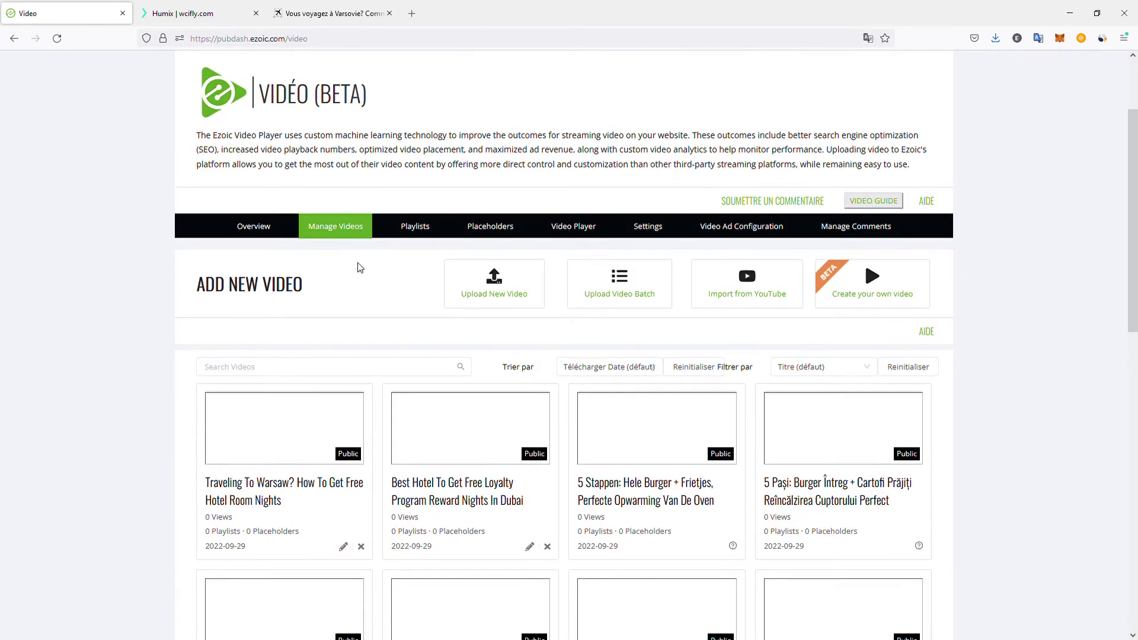
scroll(369, 229, "down", 6)
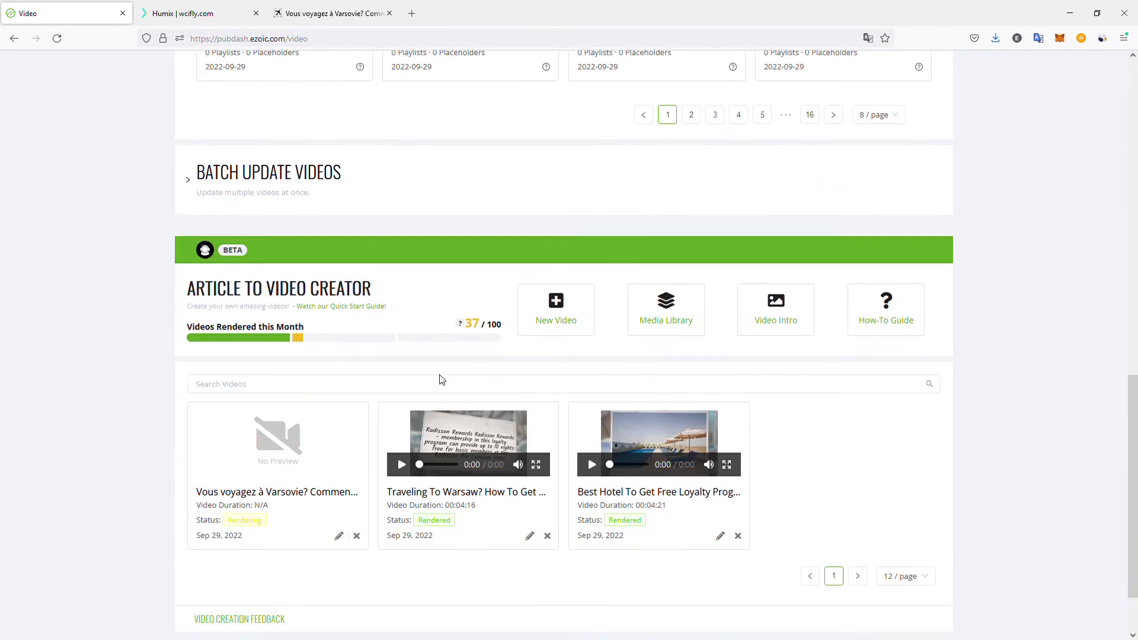
scroll(471, 489, "down", 2)
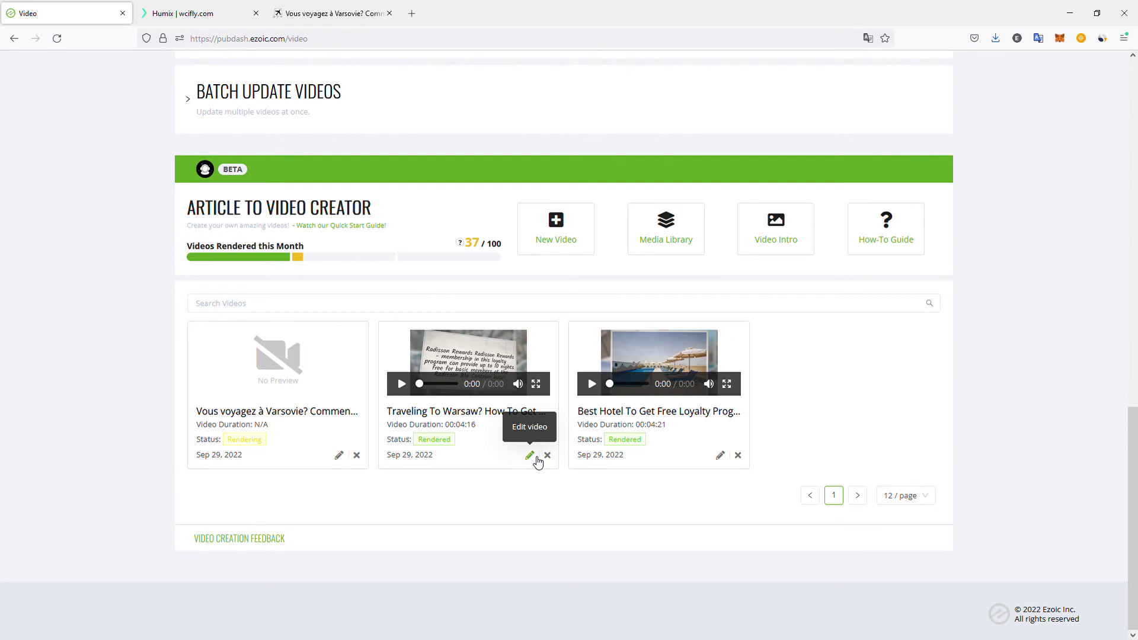
Step: Open the published video "Traveling To Warsaw? How To Get Free Hotel Room Nights" for editing from the managed videos list
scroll(484, 471, "up", 1)
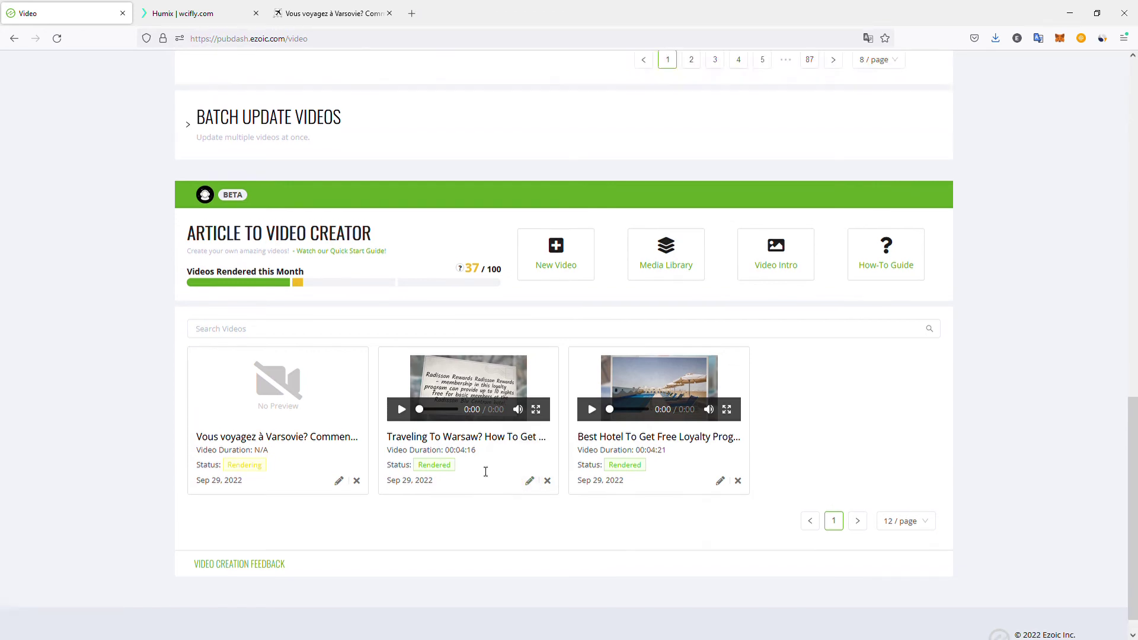
scroll(485, 471, "up", 10)
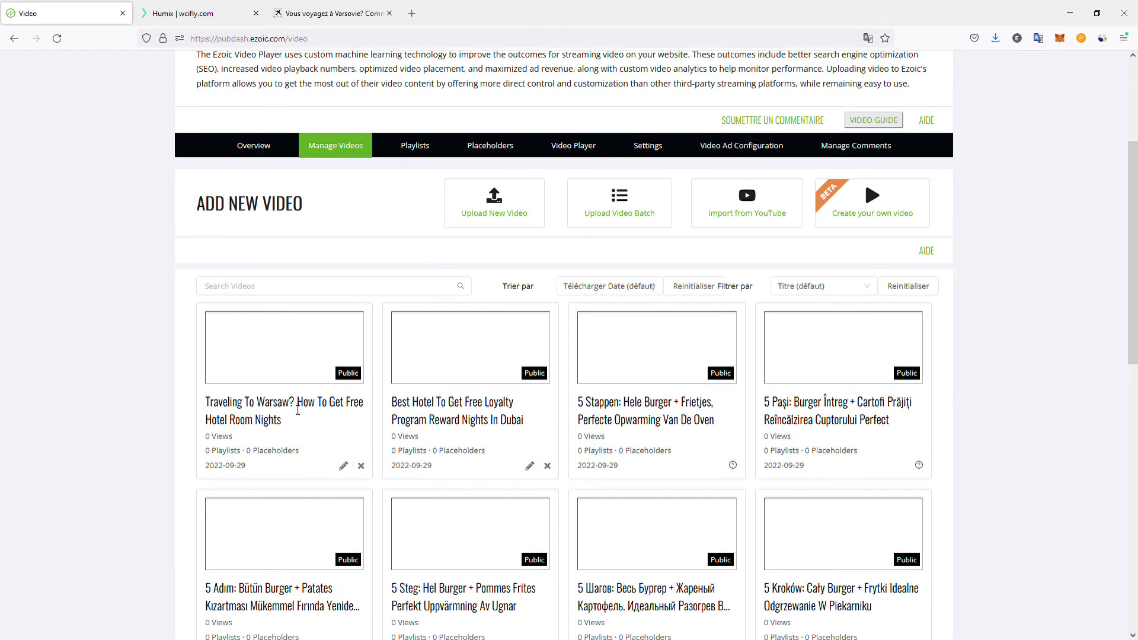
left_click_drag(206, 405, 289, 408)
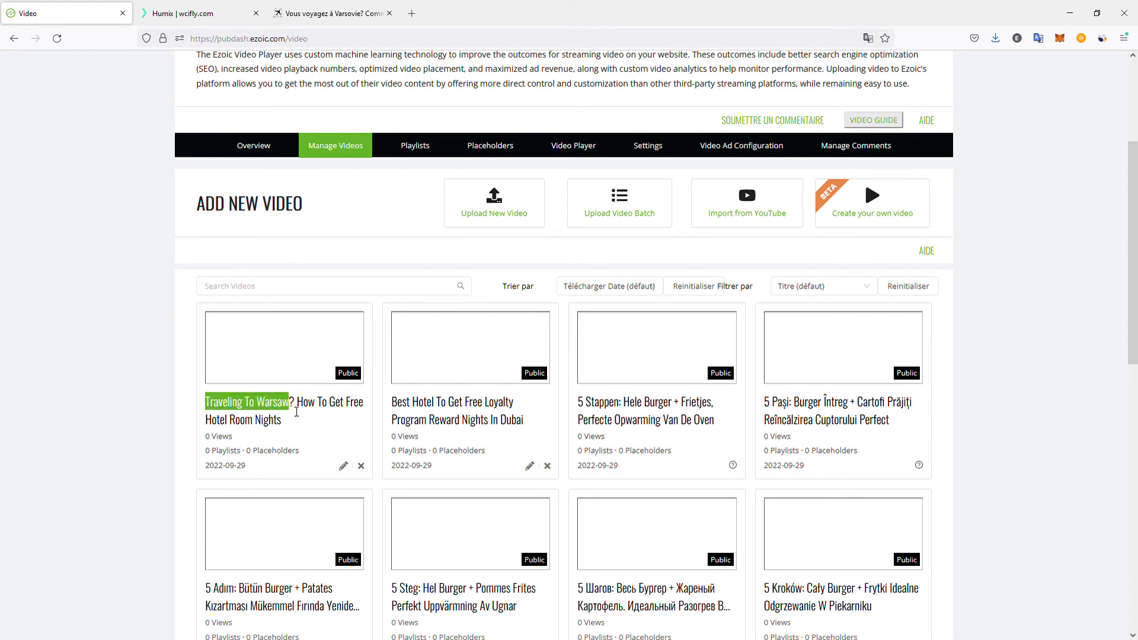
left_click(343, 466)
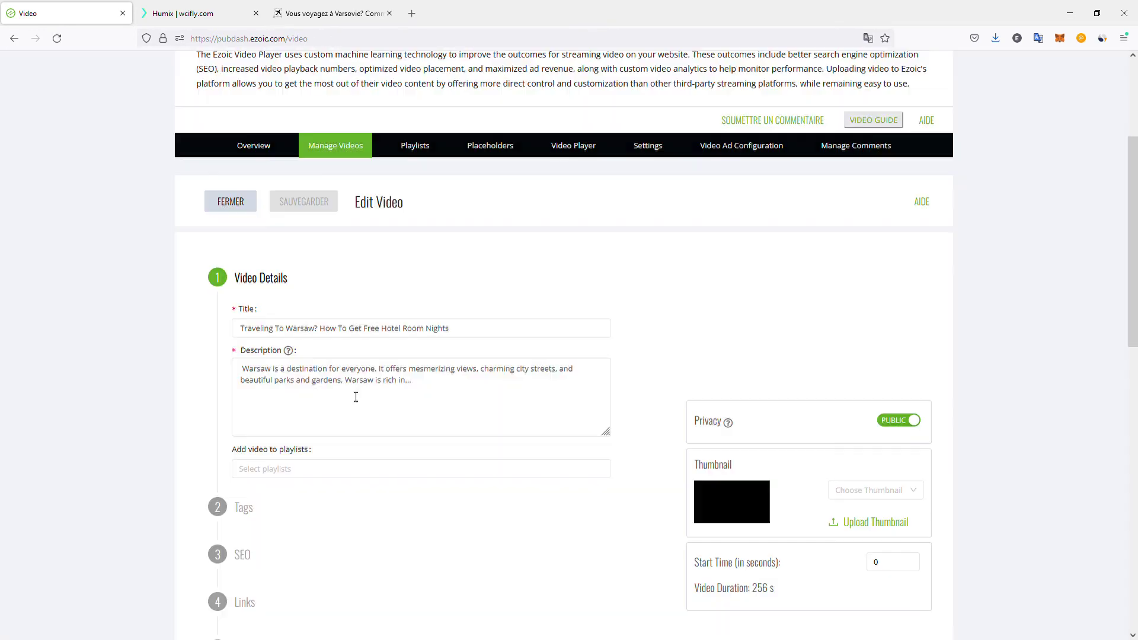
Step: Review the Warsaw video's title, description, playlist choices and thumbnail options in its details without changing them
left_click(361, 327)
scroll(444, 343, "down", 1)
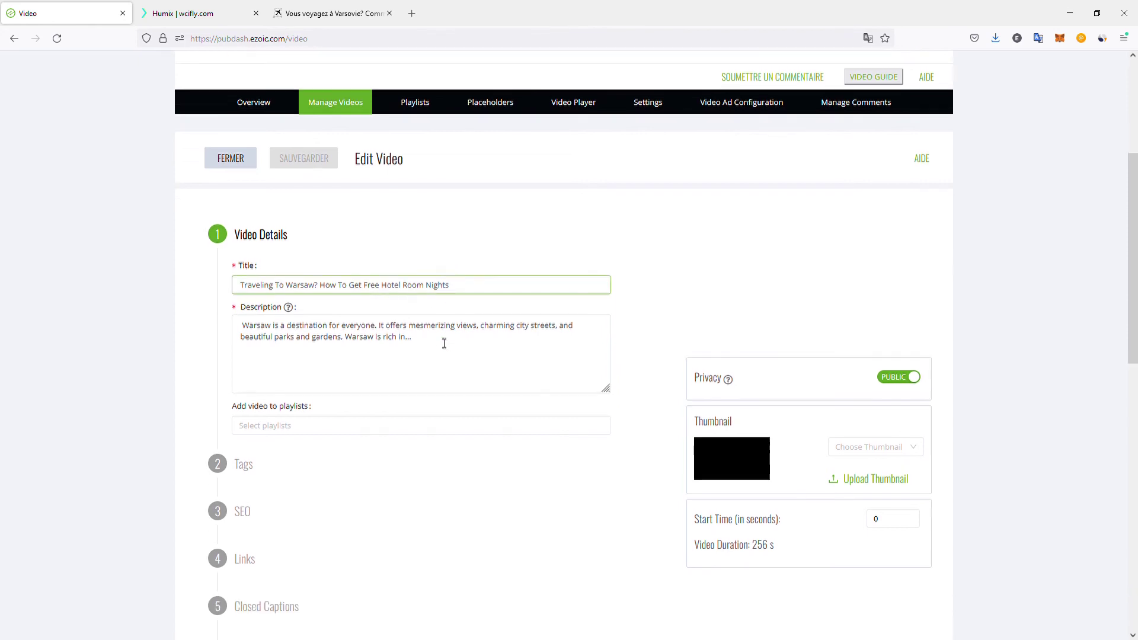
scroll(444, 343, "down", 1)
left_click(377, 356)
left_click(312, 274)
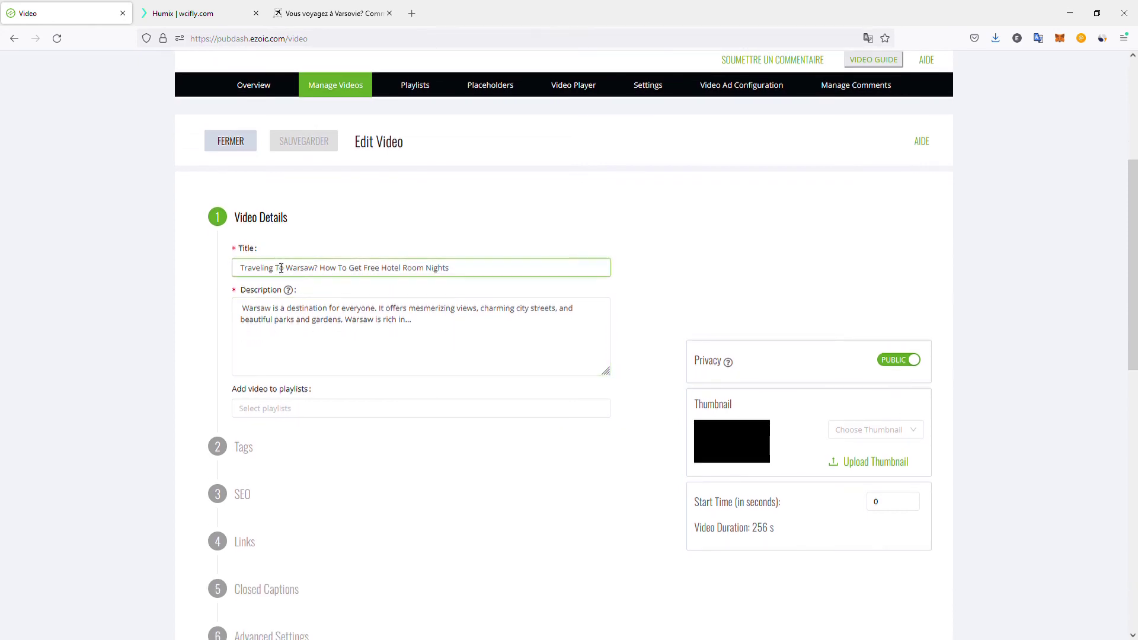
left_click(414, 325)
key("ctrl+a")
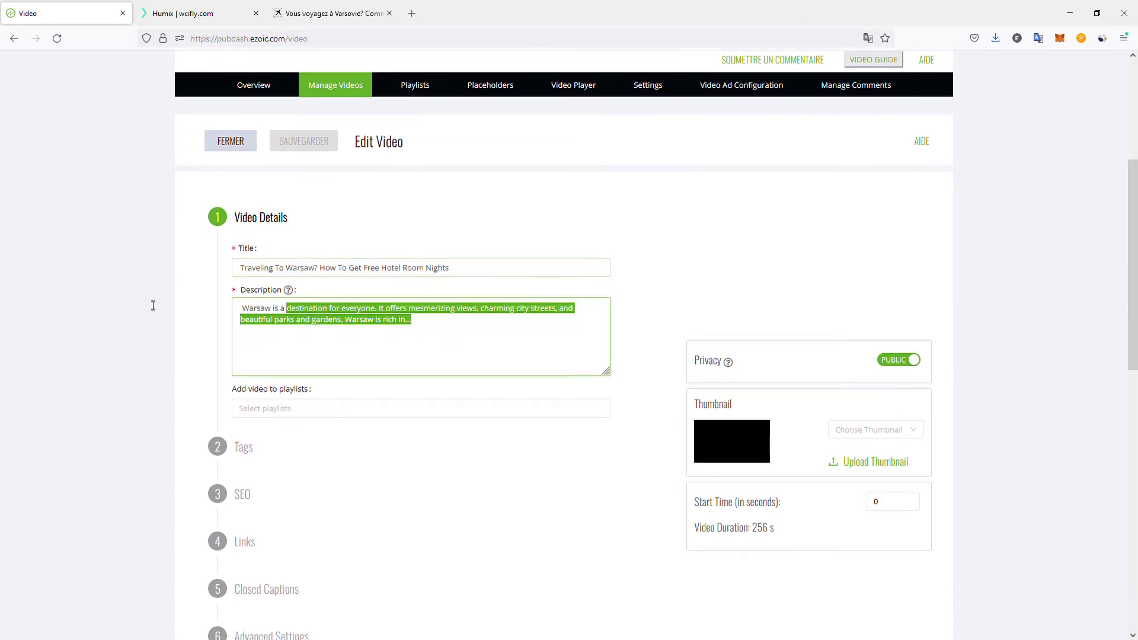
left_click(302, 411)
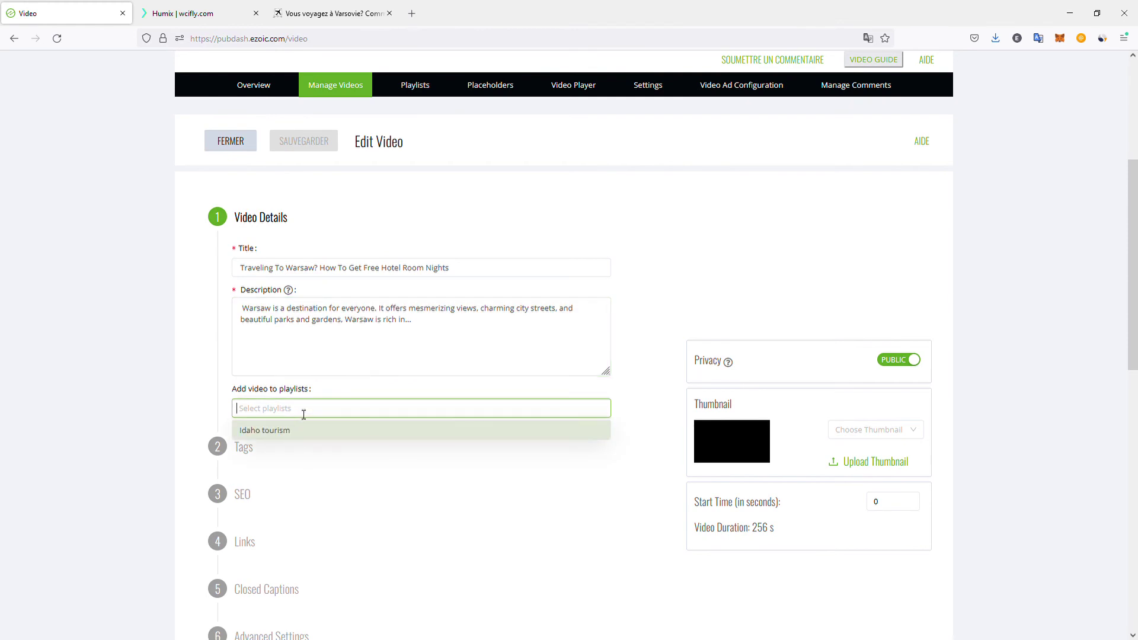
left_click(222, 402)
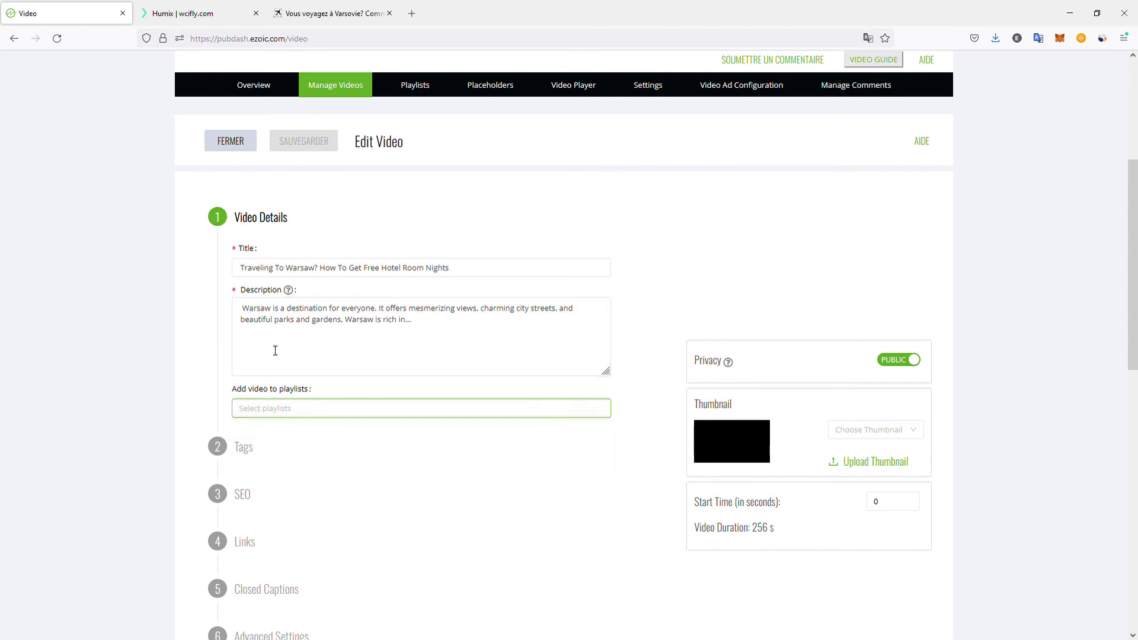
left_click_drag(420, 112, 426, 140)
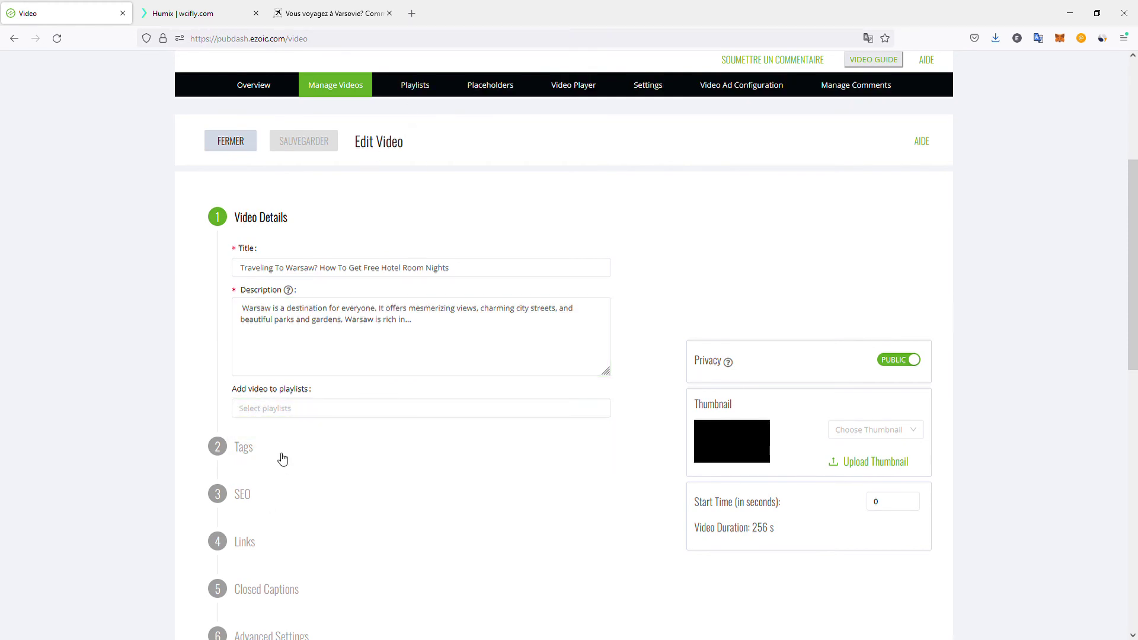
scroll(279, 457, "down", 3)
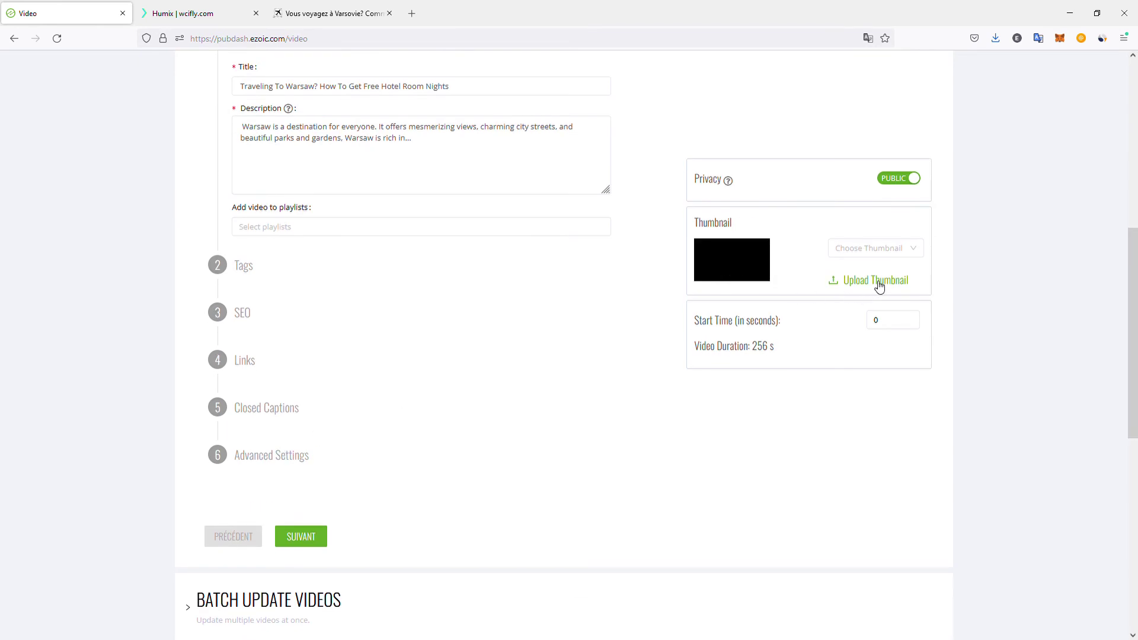
Step: Assign the IAB category Europe Travel in the Warsaw video's SEO settings
left_click(244, 314)
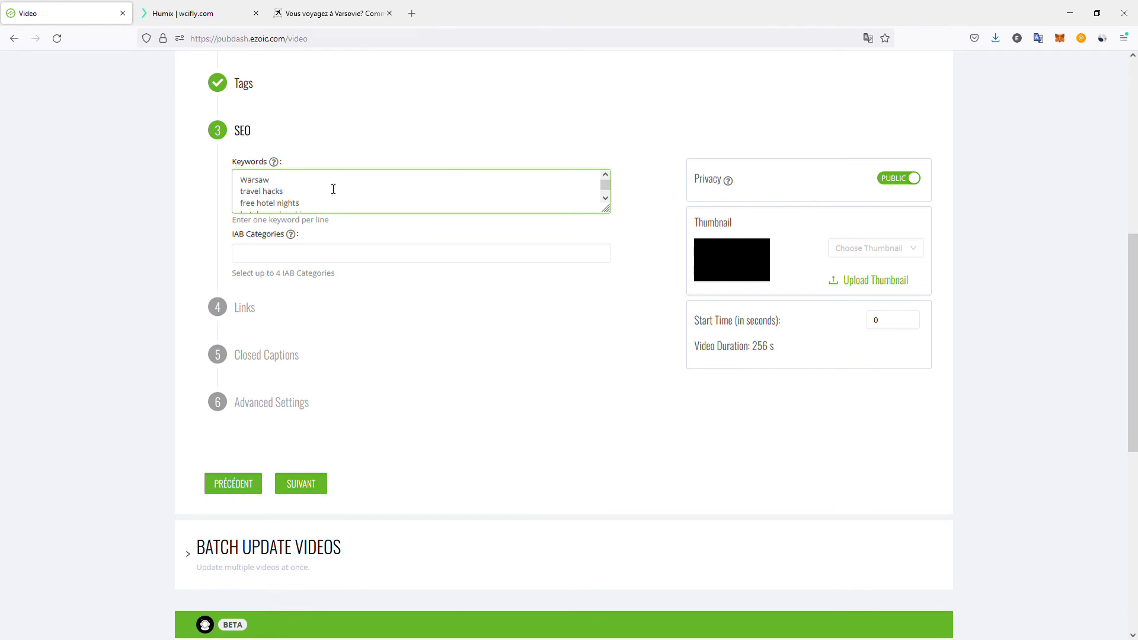
left_click(348, 253)
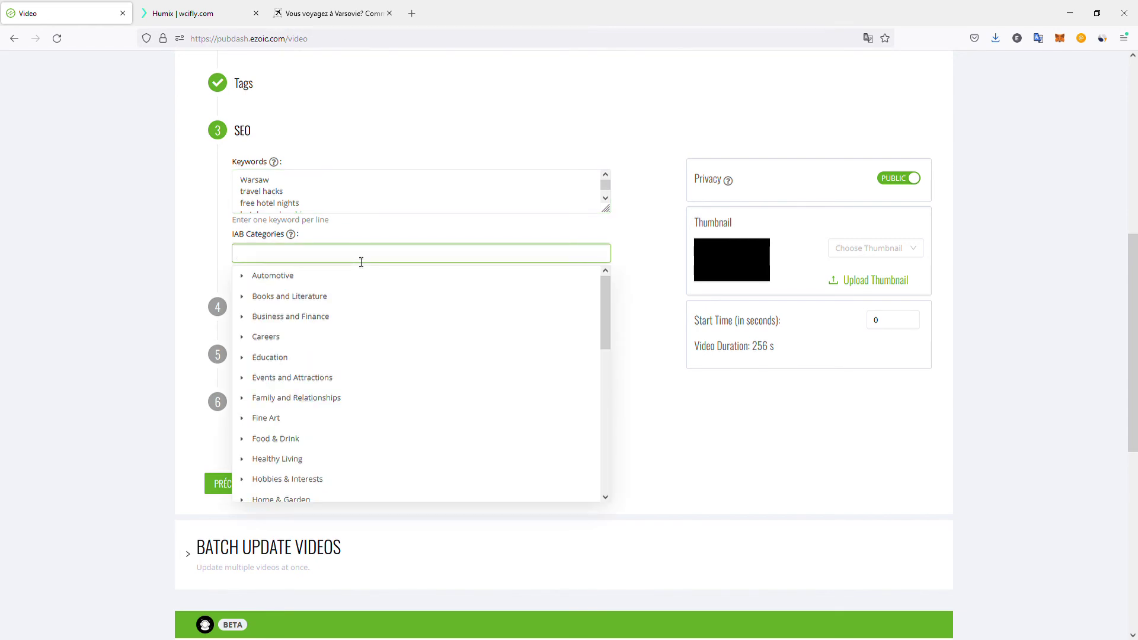
type("travel")
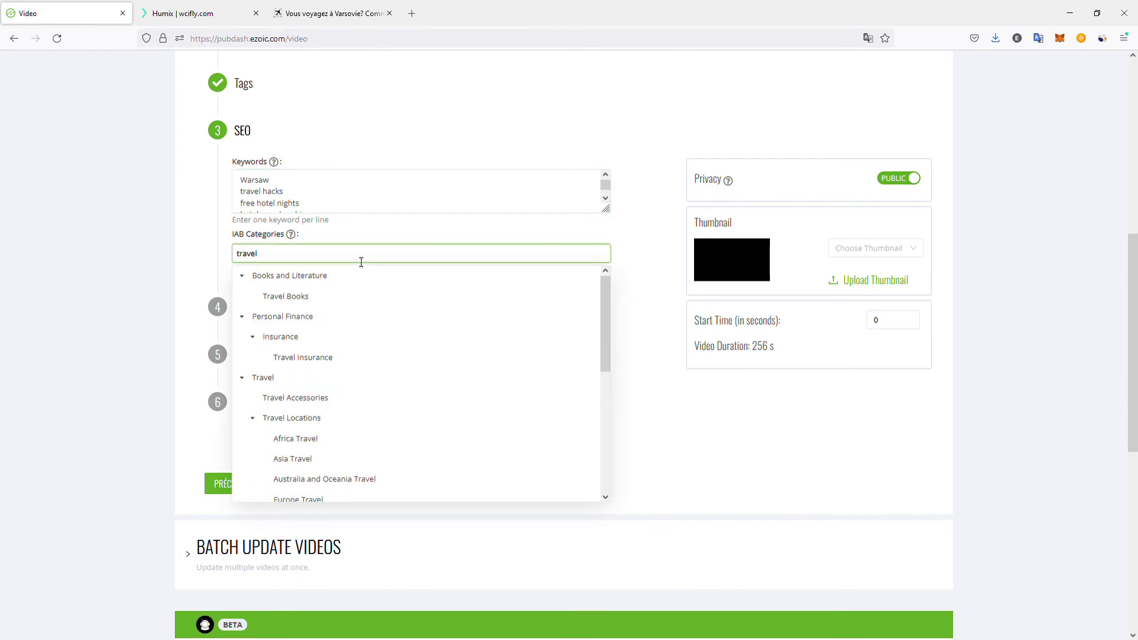
scroll(382, 365, "down", 2)
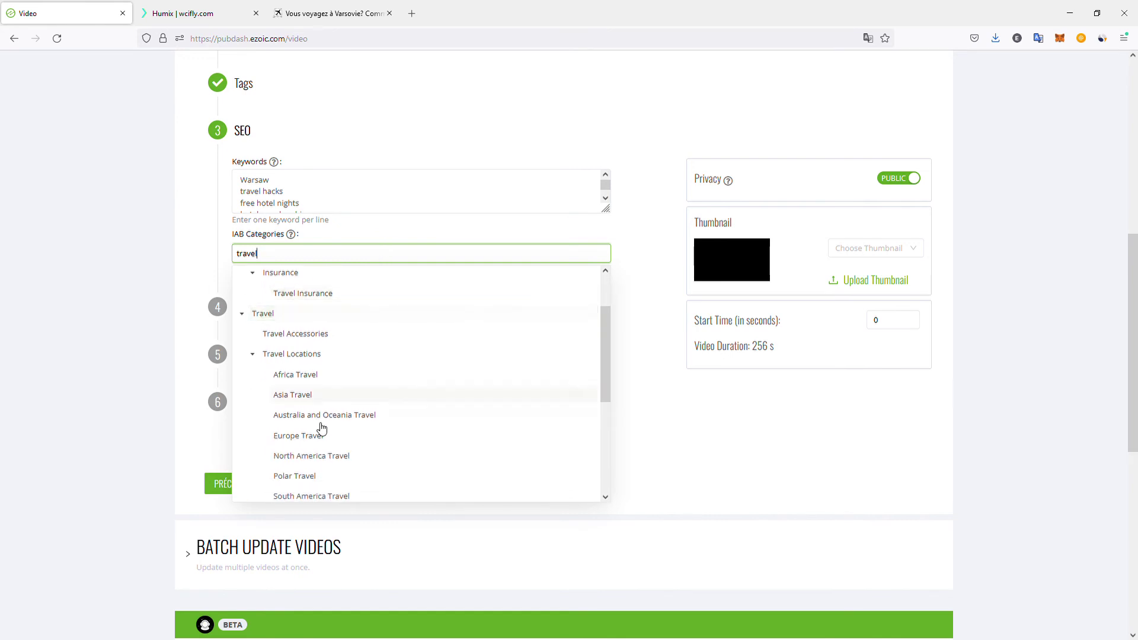
left_click(308, 435)
left_click(198, 270)
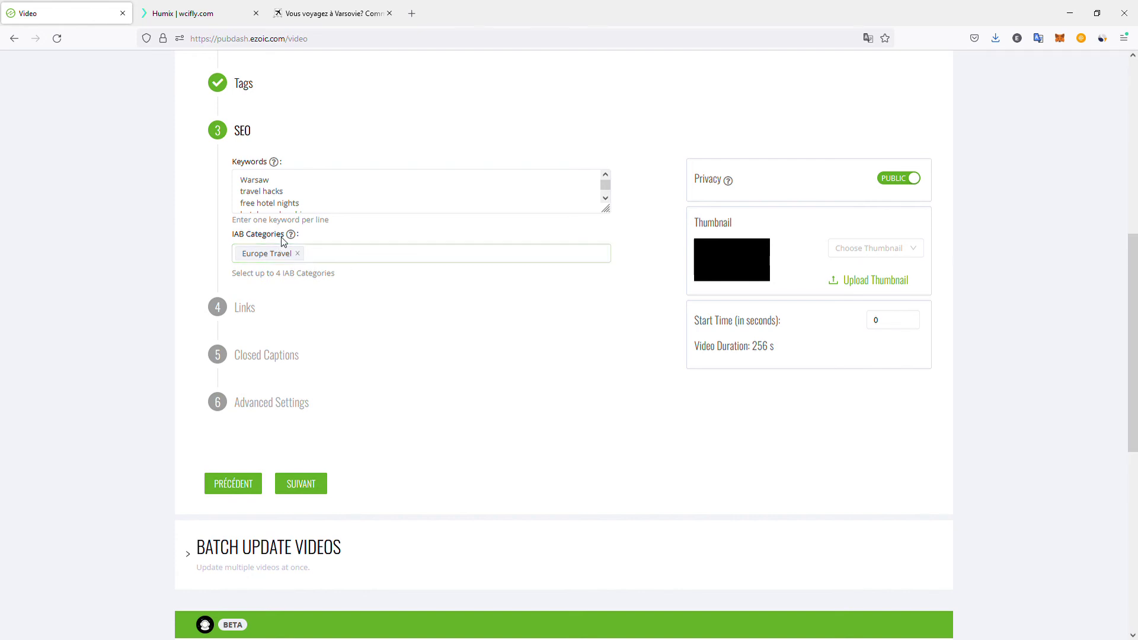
left_click(249, 307)
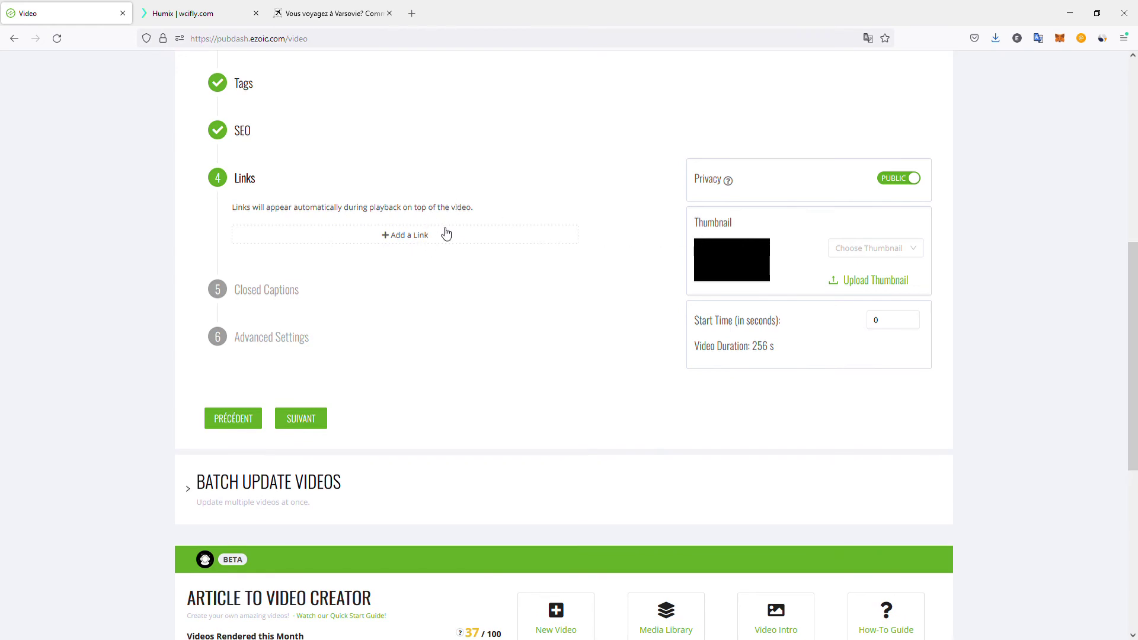
left_click(425, 239)
left_click(309, 249)
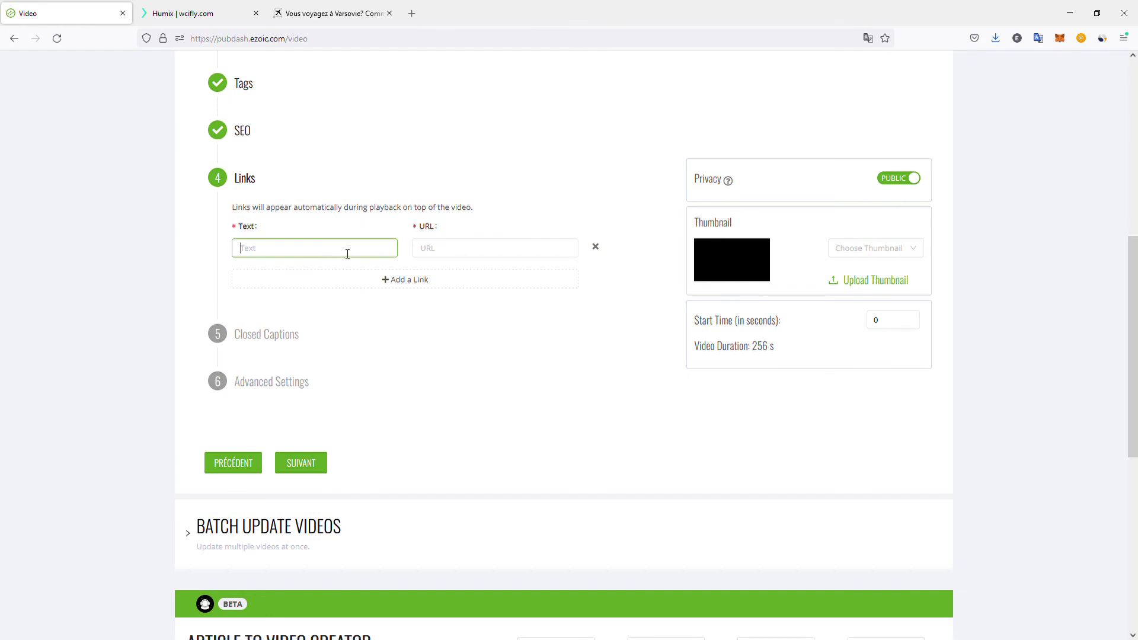
left_click(490, 248)
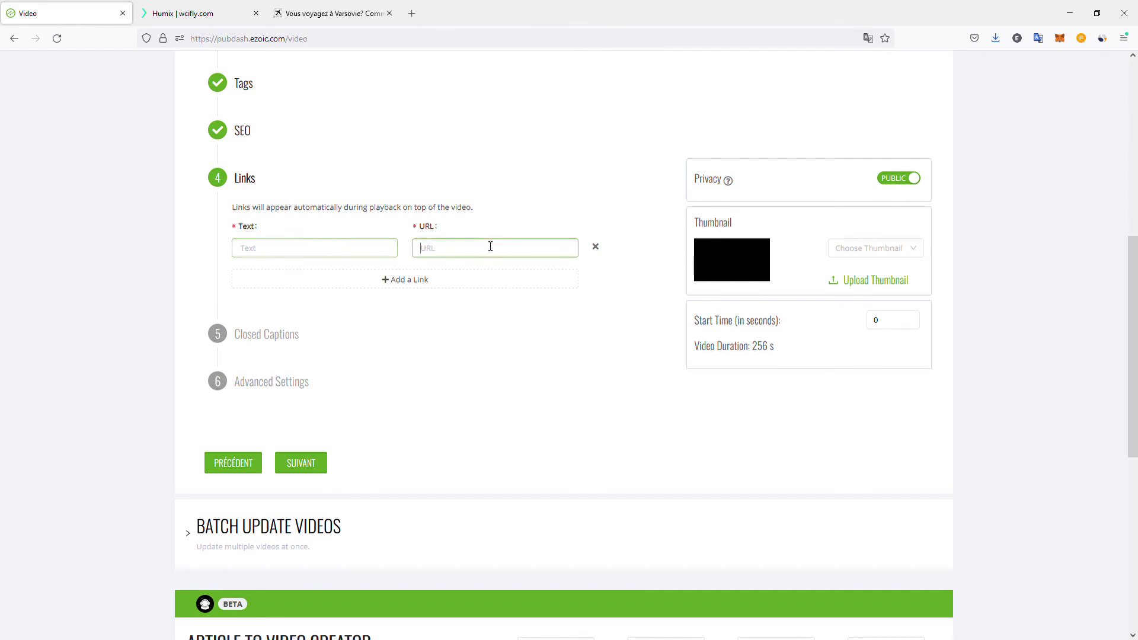
left_click(590, 246)
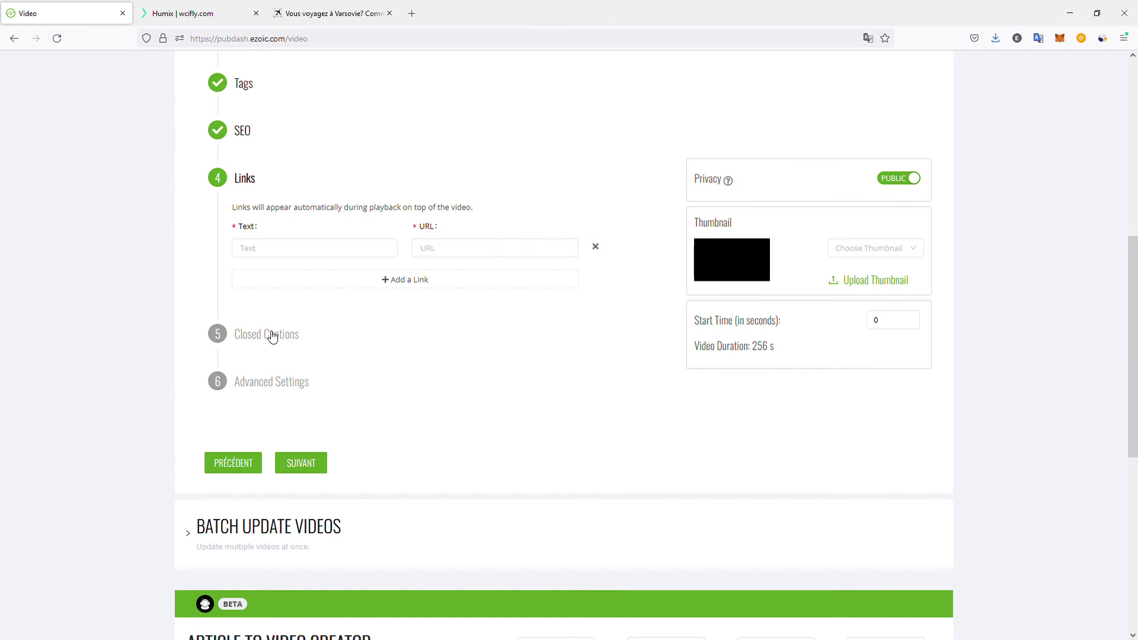
left_click(595, 248)
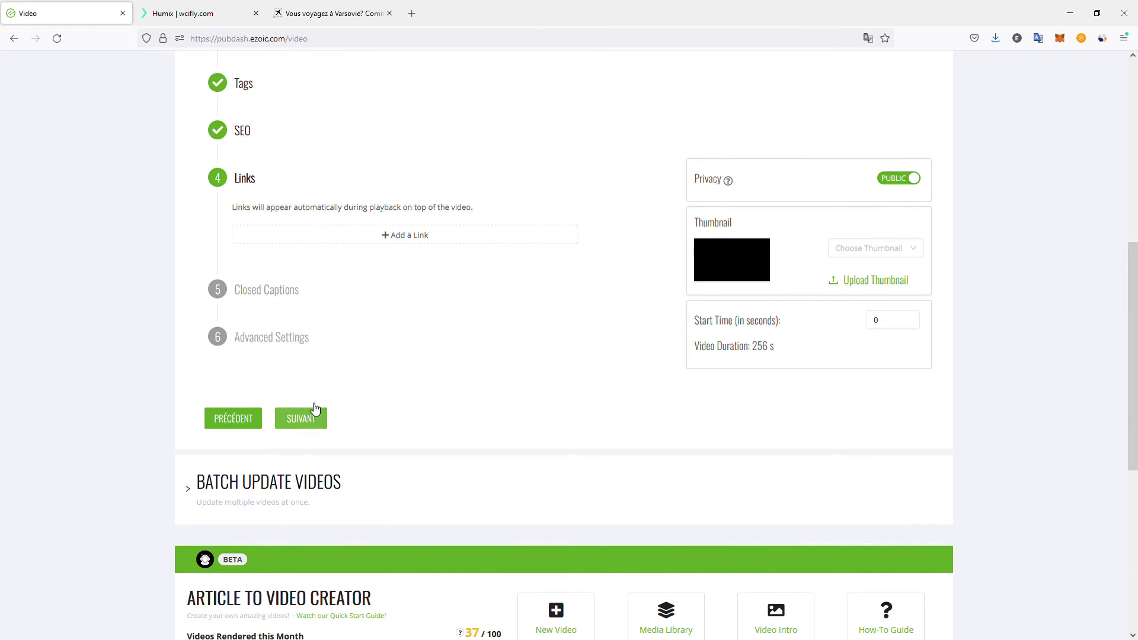
Step: Save the changes to the Warsaw video
scroll(328, 368, "up", 2)
scroll(328, 368, "up", 2)
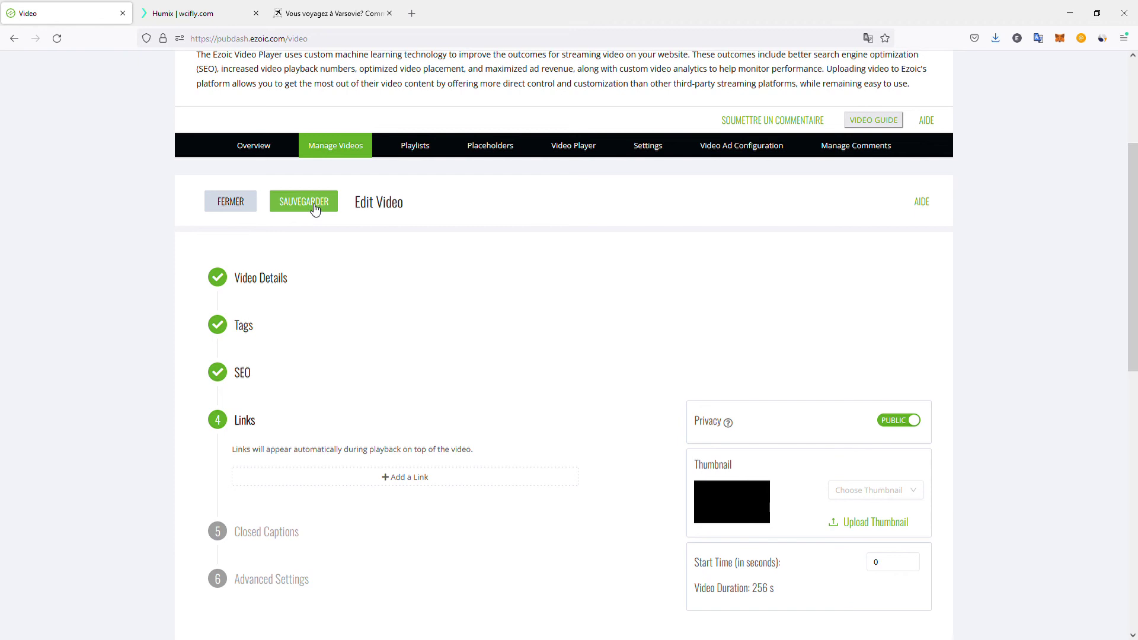
left_click(314, 207)
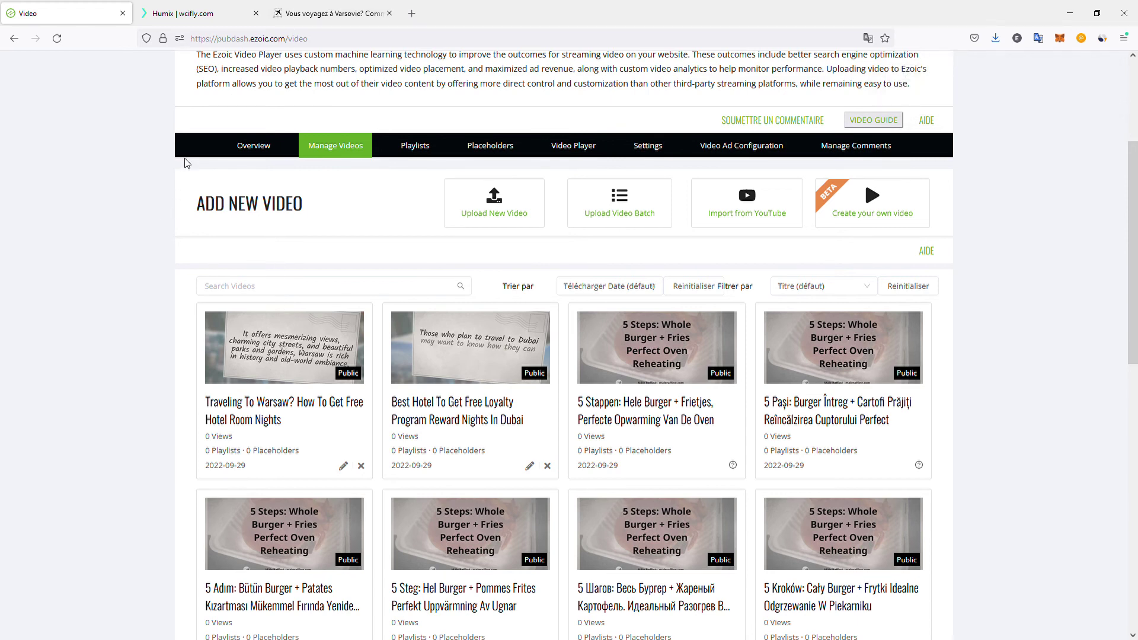
Step: Switch to the wcifly.com Humix channel, browse its home page and open the most-viewed Guayaquil airport landing video
left_click(179, 7)
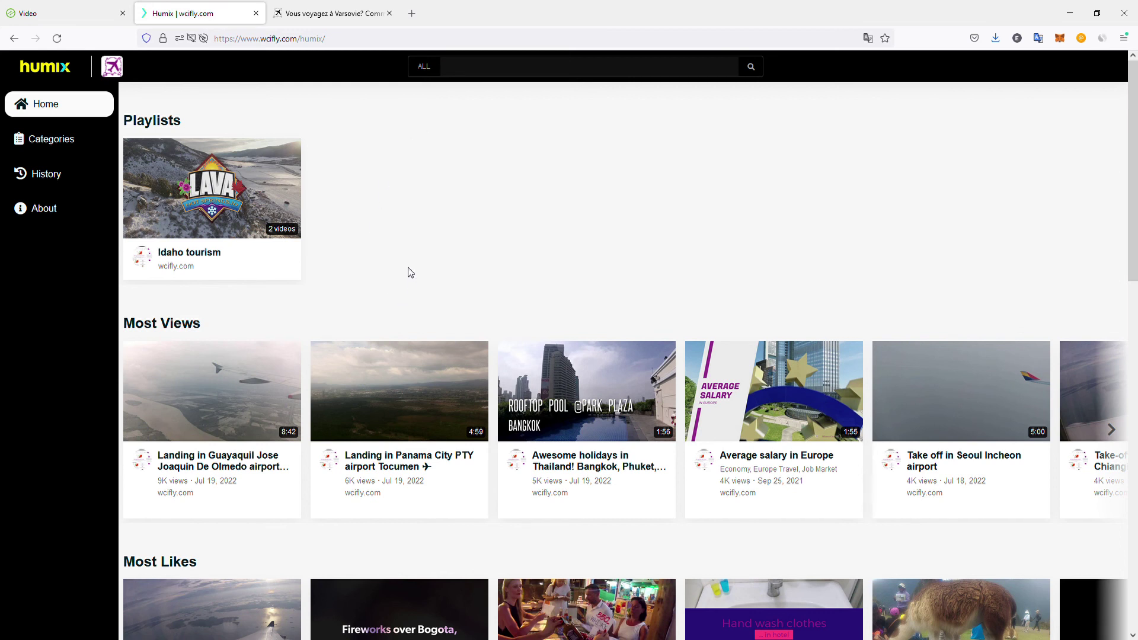
scroll(421, 231, "down", 2)
scroll(421, 233, "up", 2)
left_click(230, 465)
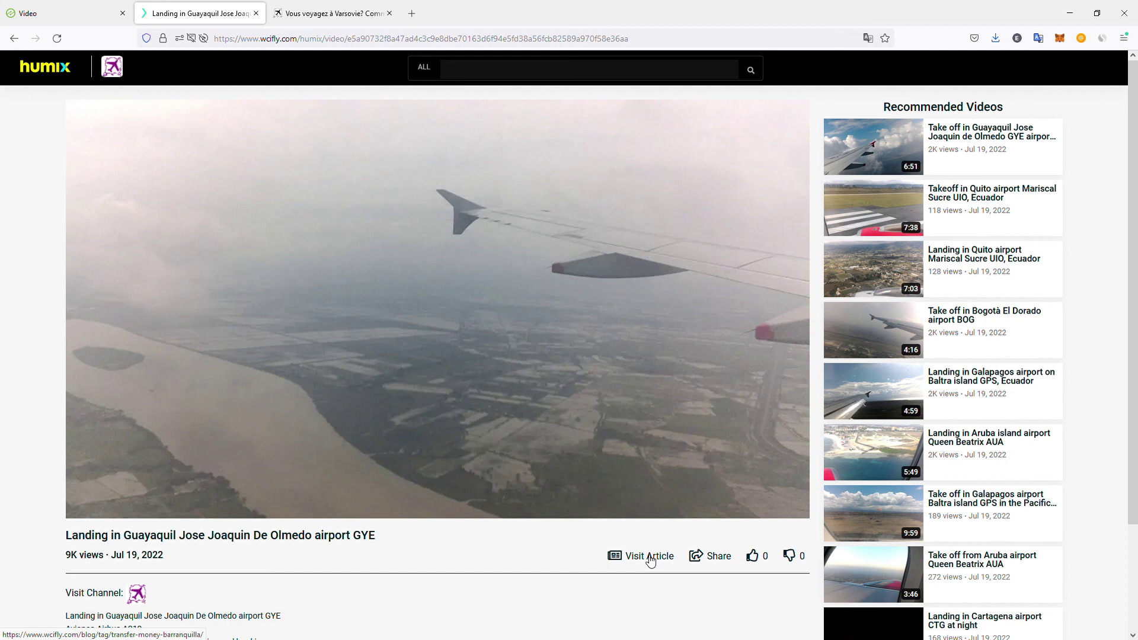
Step: Go back to the Ezoic video page and check the French Warsaw video's rendering status
left_click(68, 6)
scroll(255, 255, "down", 2)
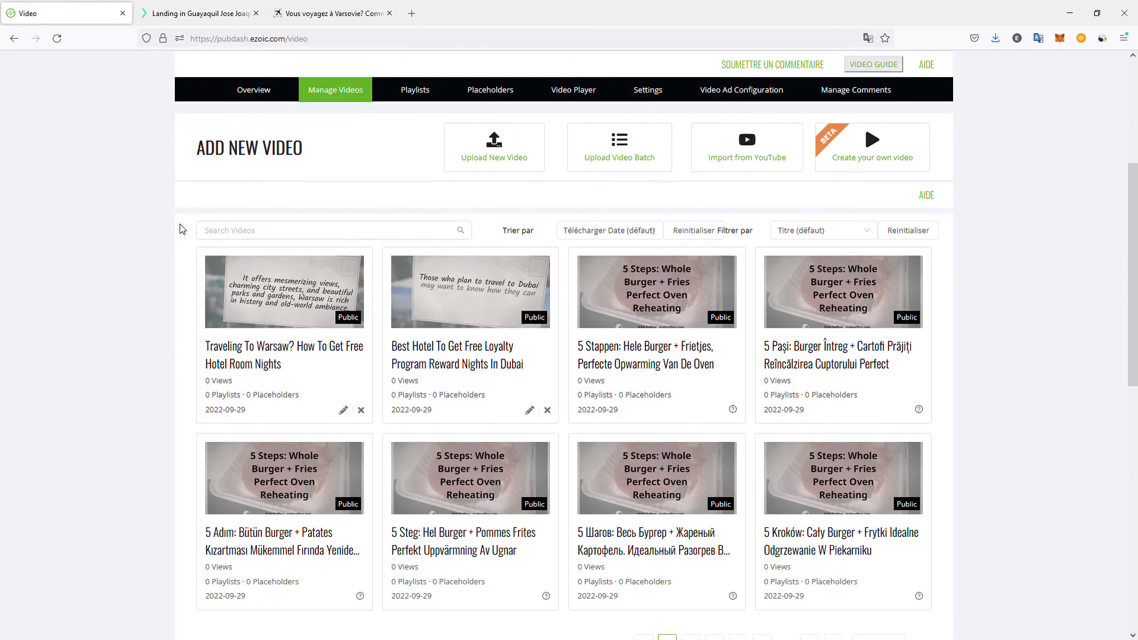
scroll(180, 232, "up", 5)
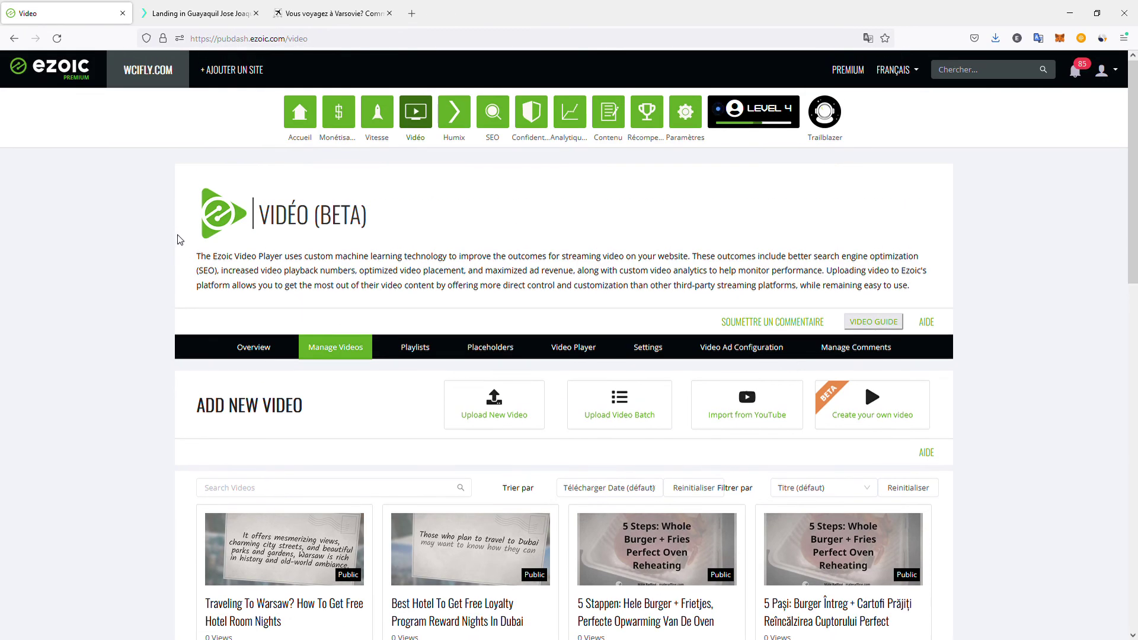
scroll(166, 279, "down", 12)
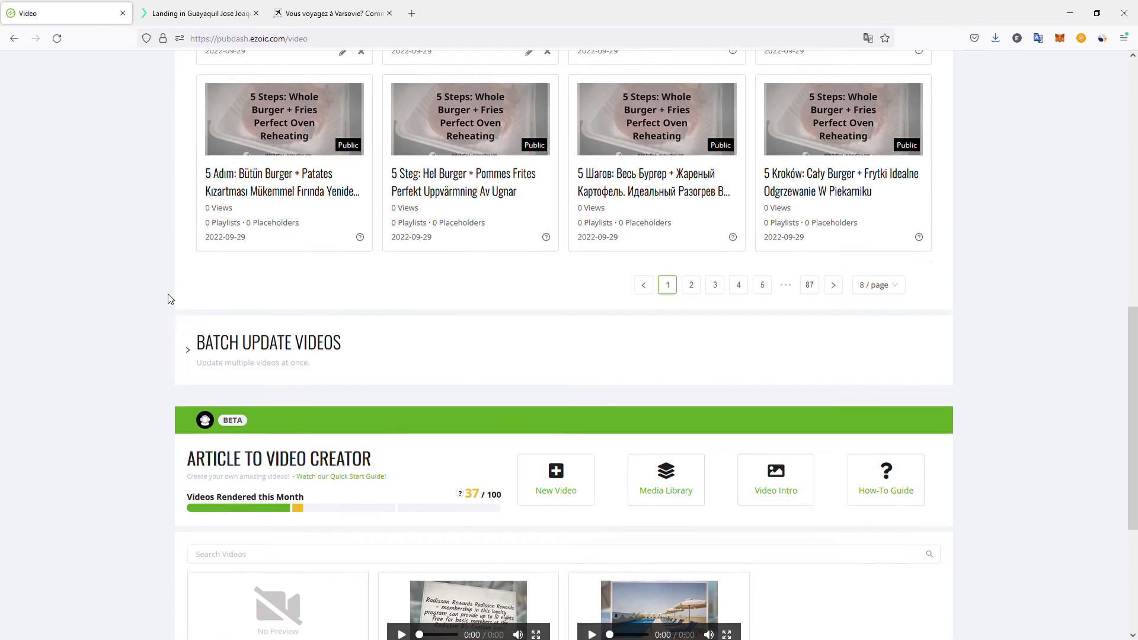
scroll(156, 301, "down", 2)
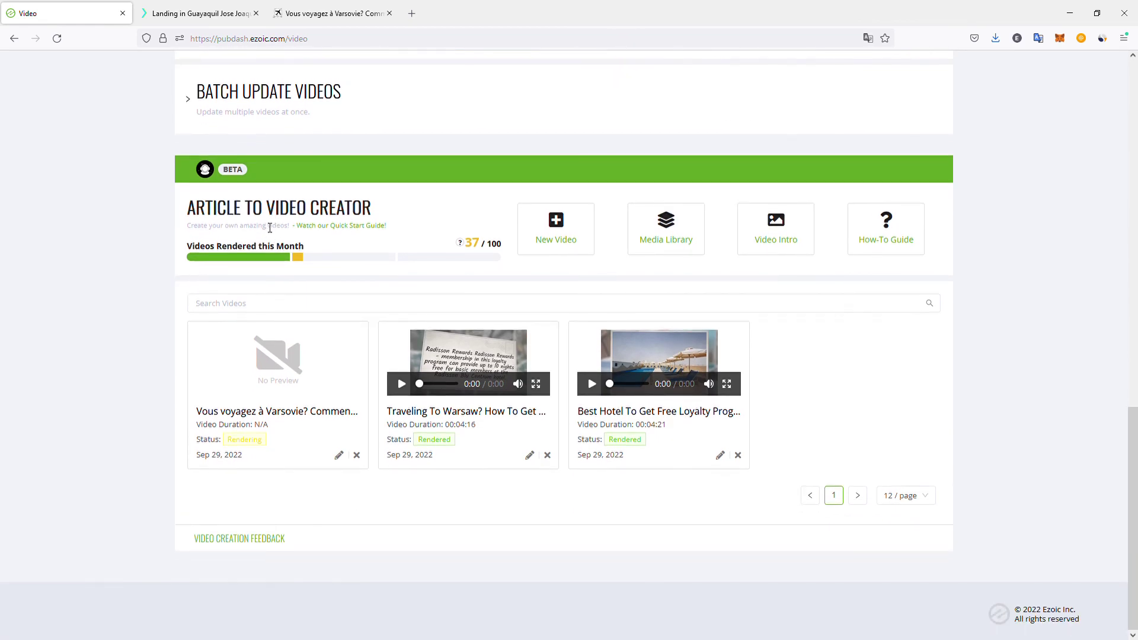